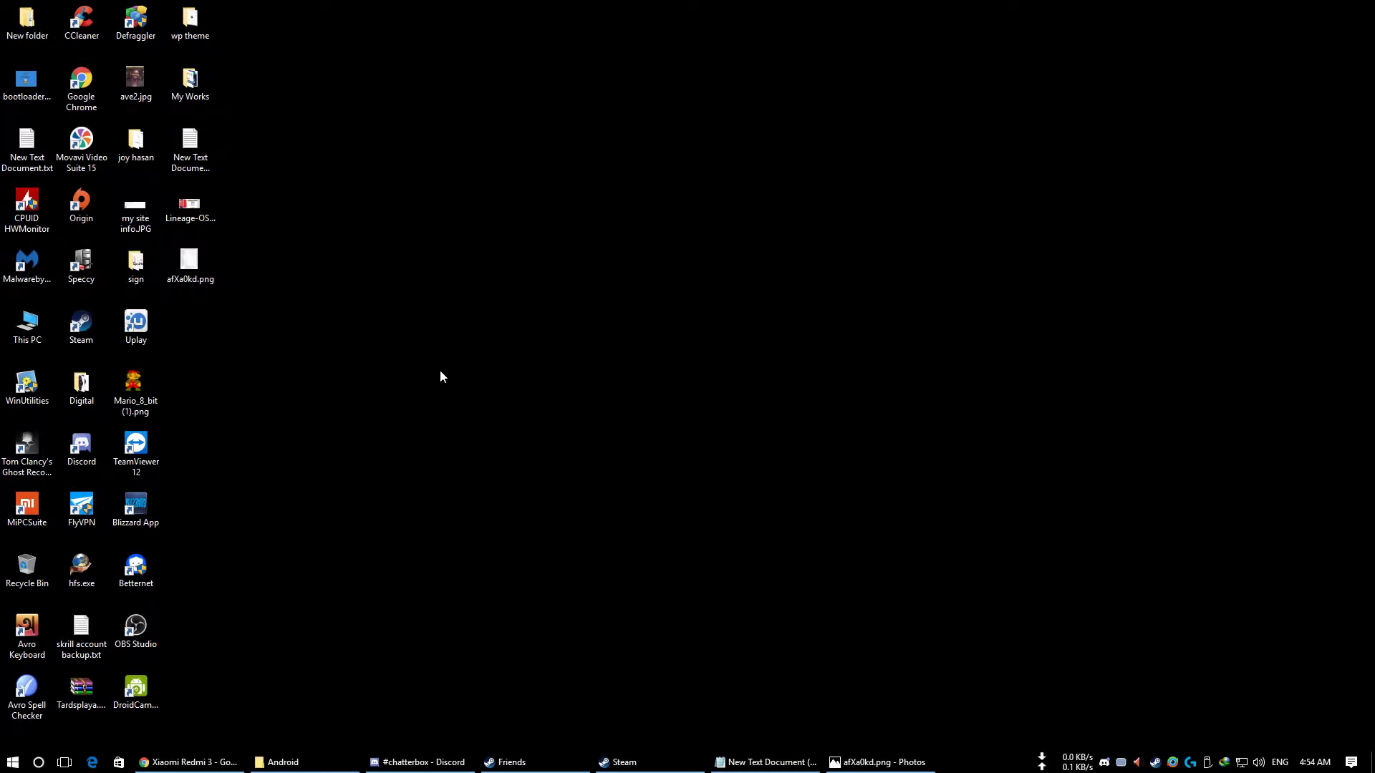
# Create a new folder named ANDROID on the desktop.
pyautogui.rightClick(421, 370)
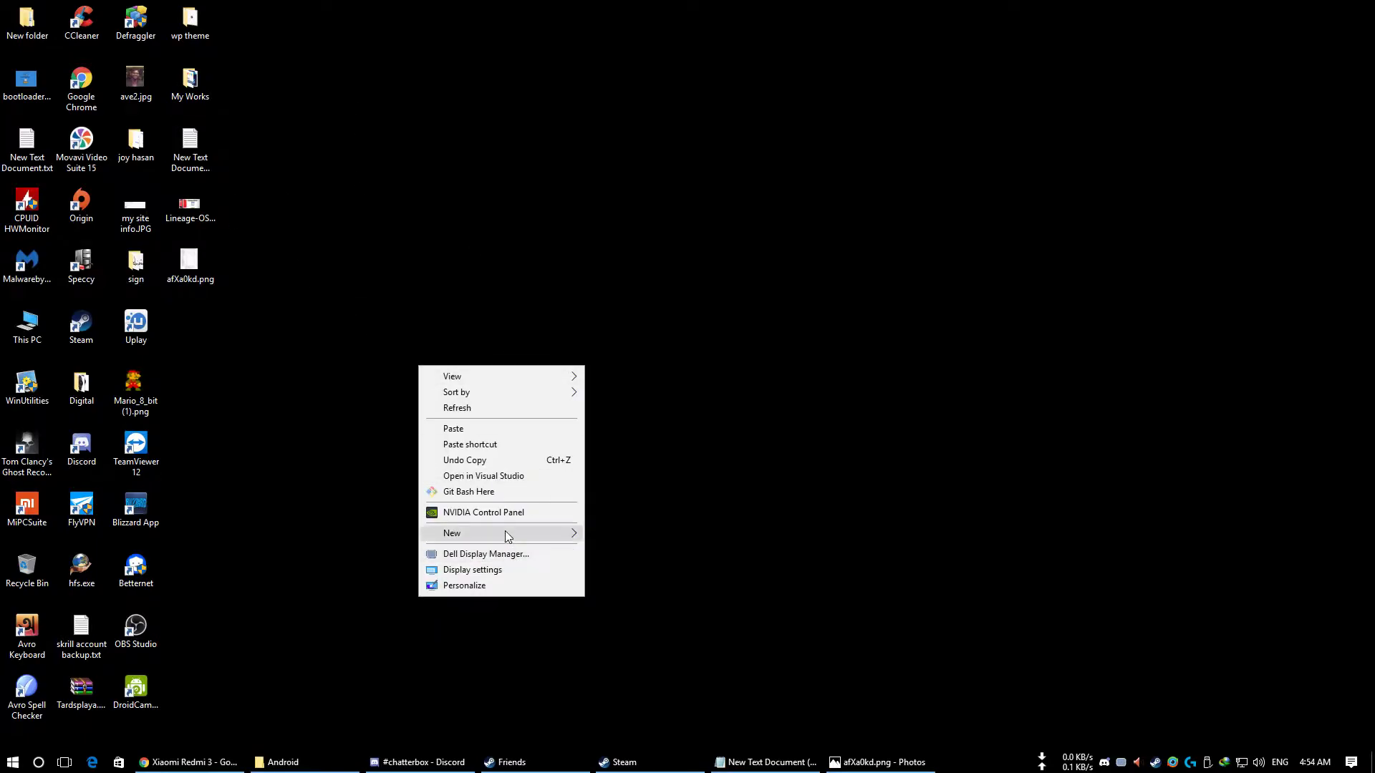
pyautogui.moveTo(506, 534)
pyautogui.click(620, 536)
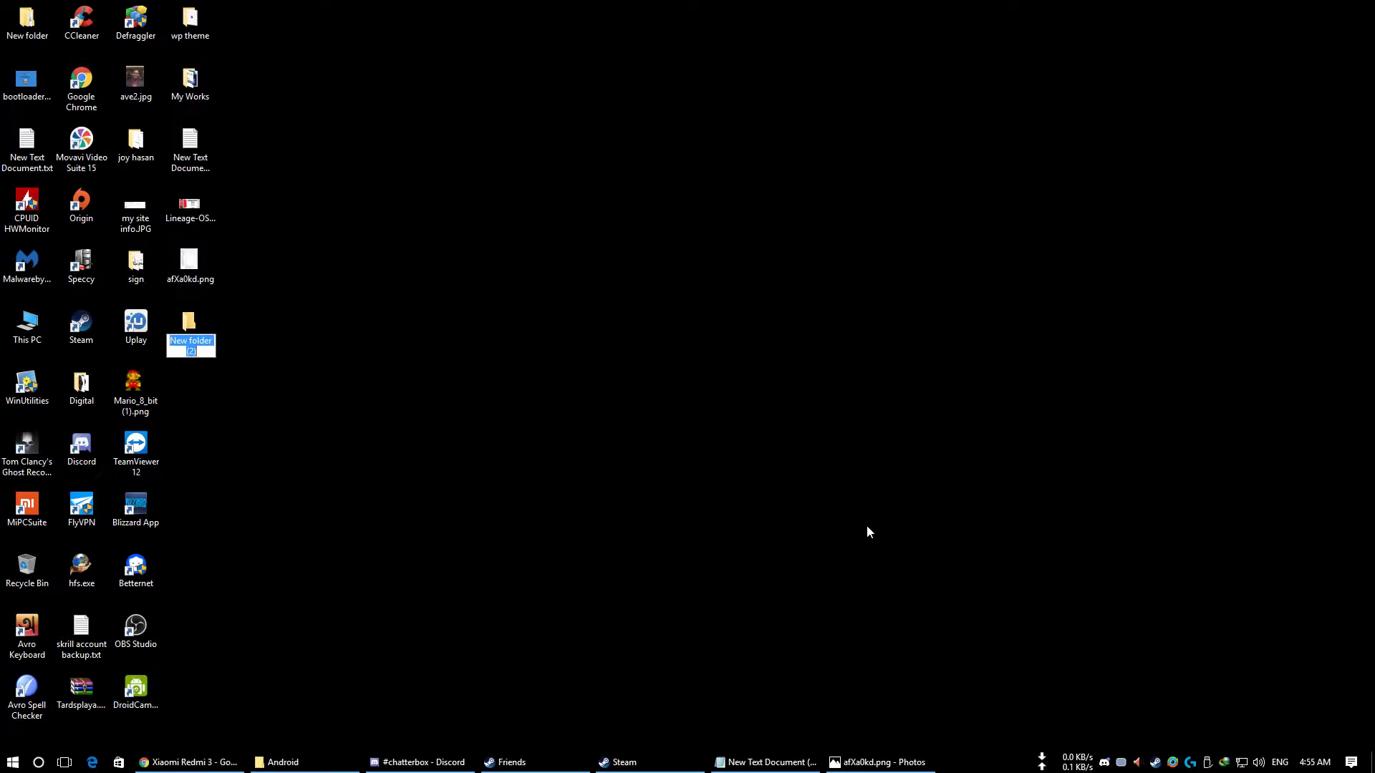
pyautogui.write('ANDROID')
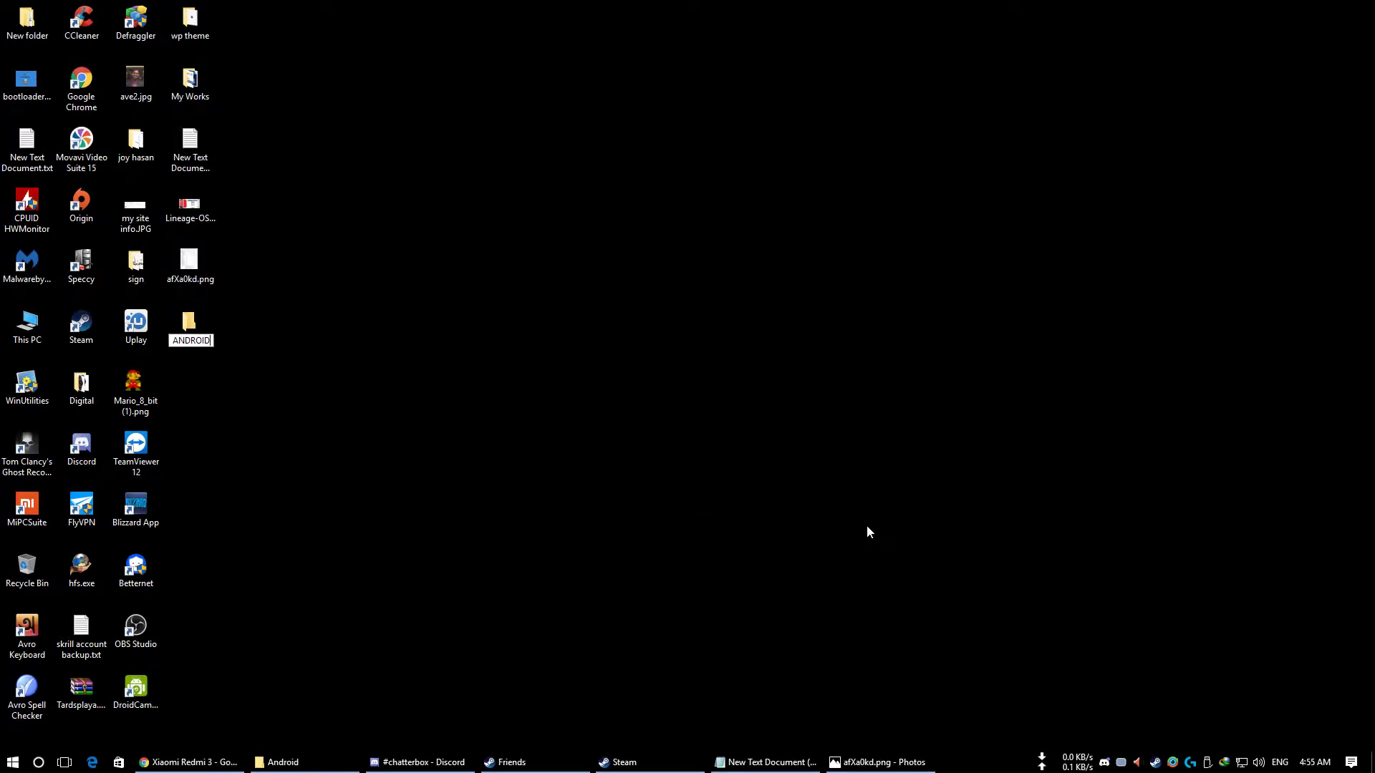
pyautogui.press('Return')
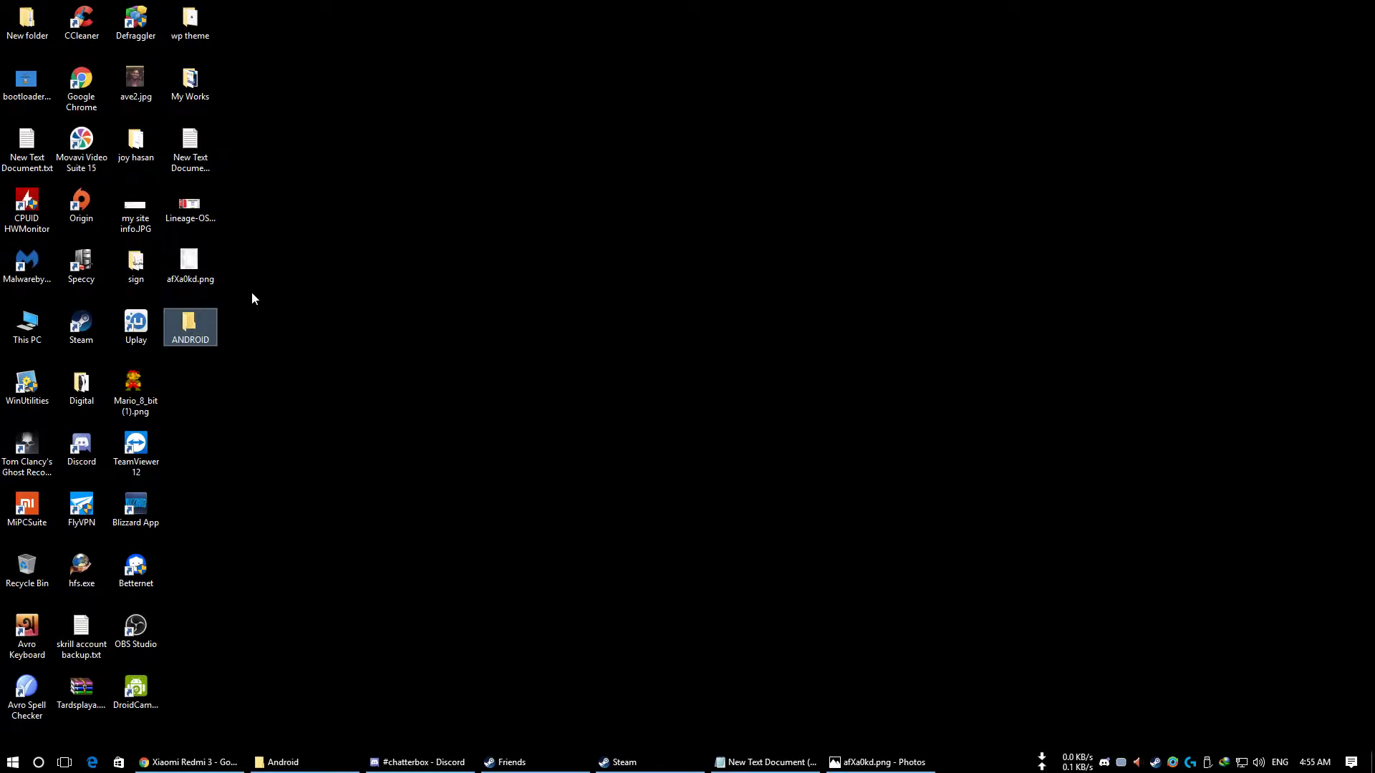
# Open the ANDROID folder and paste the copied adb.zip archive into it.
pyautogui.doubleClick(194, 333)
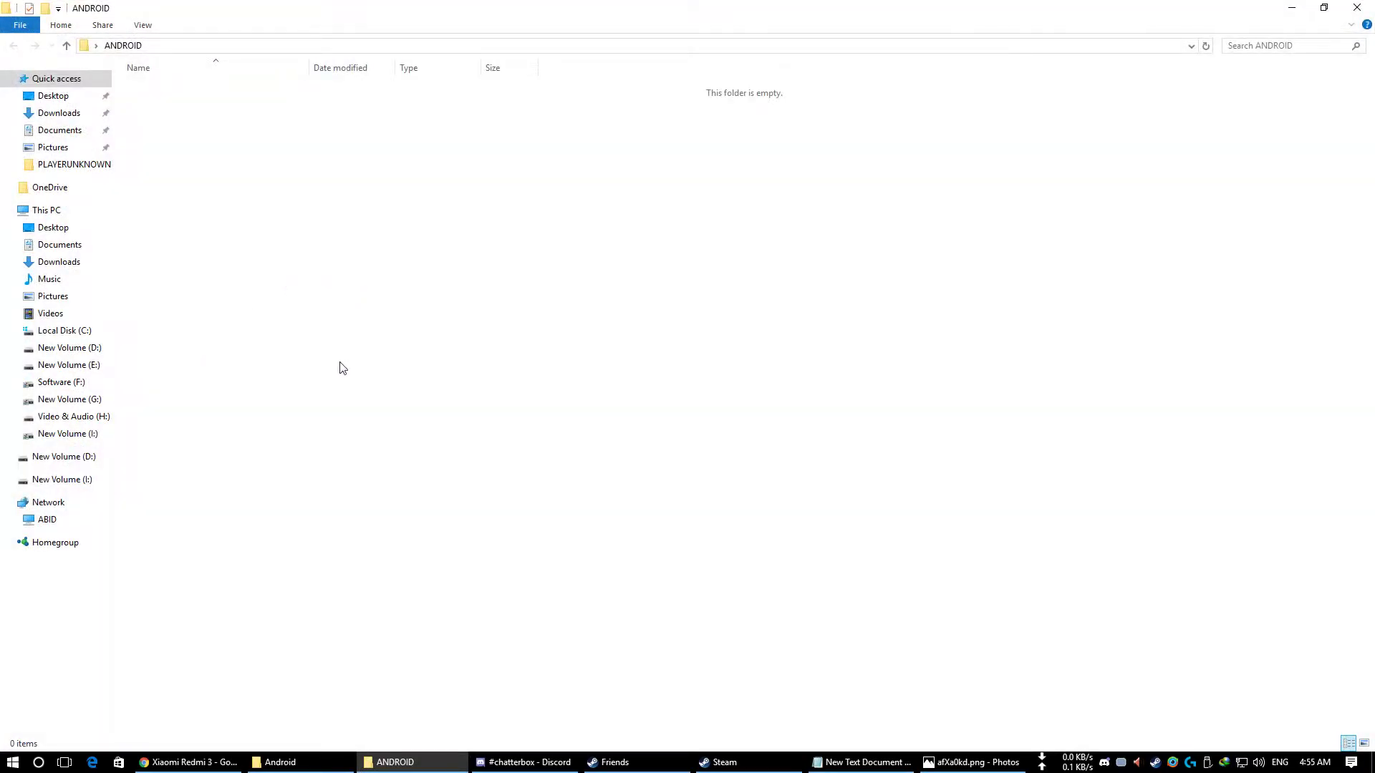
pyautogui.rightClick(337, 322)
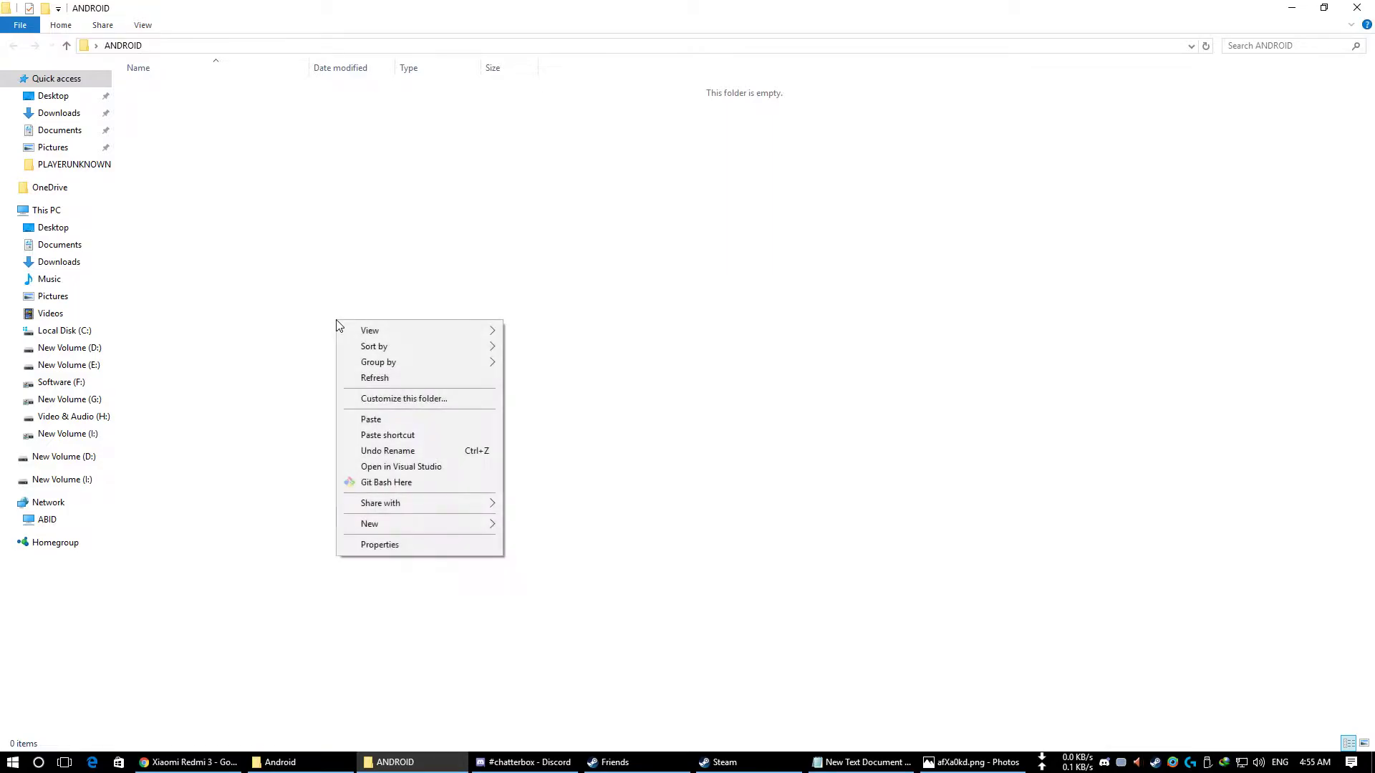
pyautogui.click(414, 419)
pyautogui.click(195, 139)
pyautogui.click(164, 97)
pyautogui.click(221, 151)
pyautogui.click(180, 99)
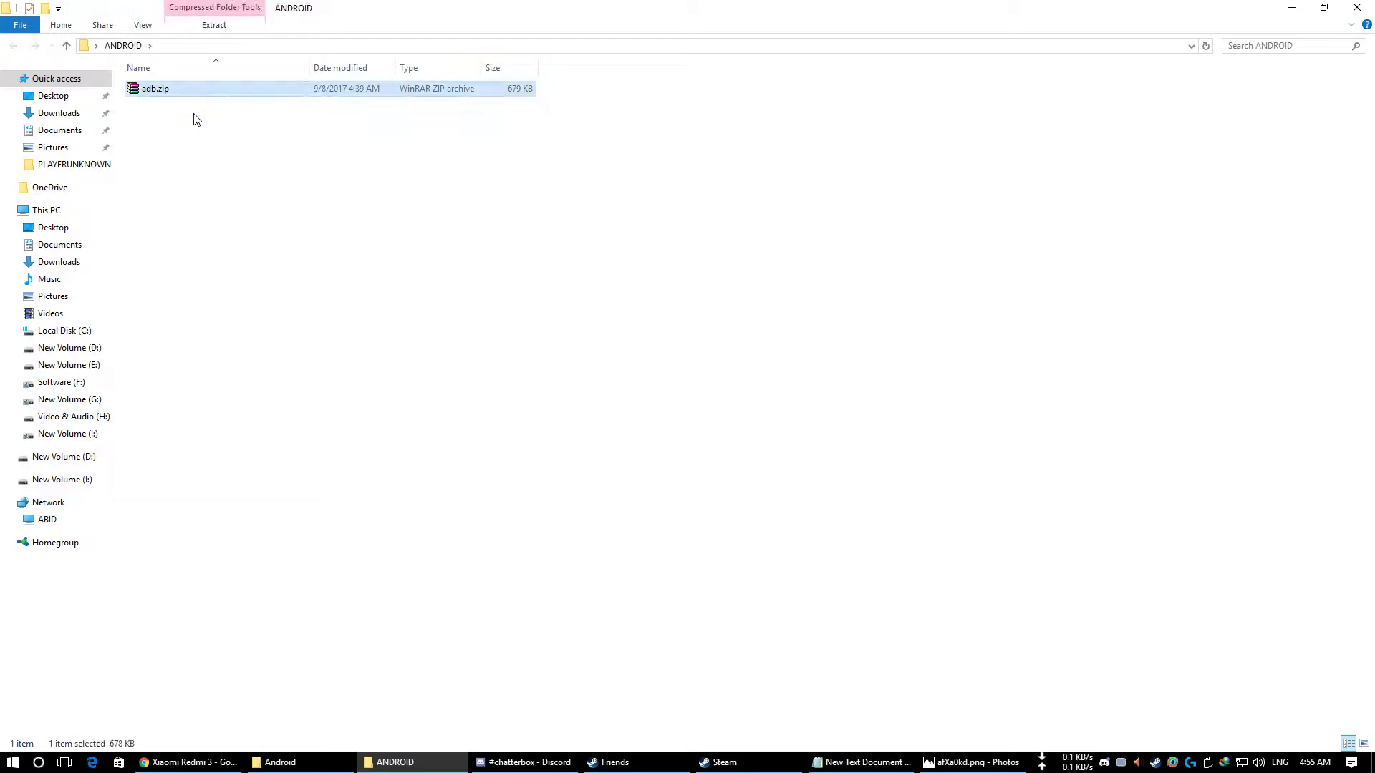
# Extract adb.zip into its own adb folder and permanently delete the archive.
pyautogui.rightClick(164, 95)
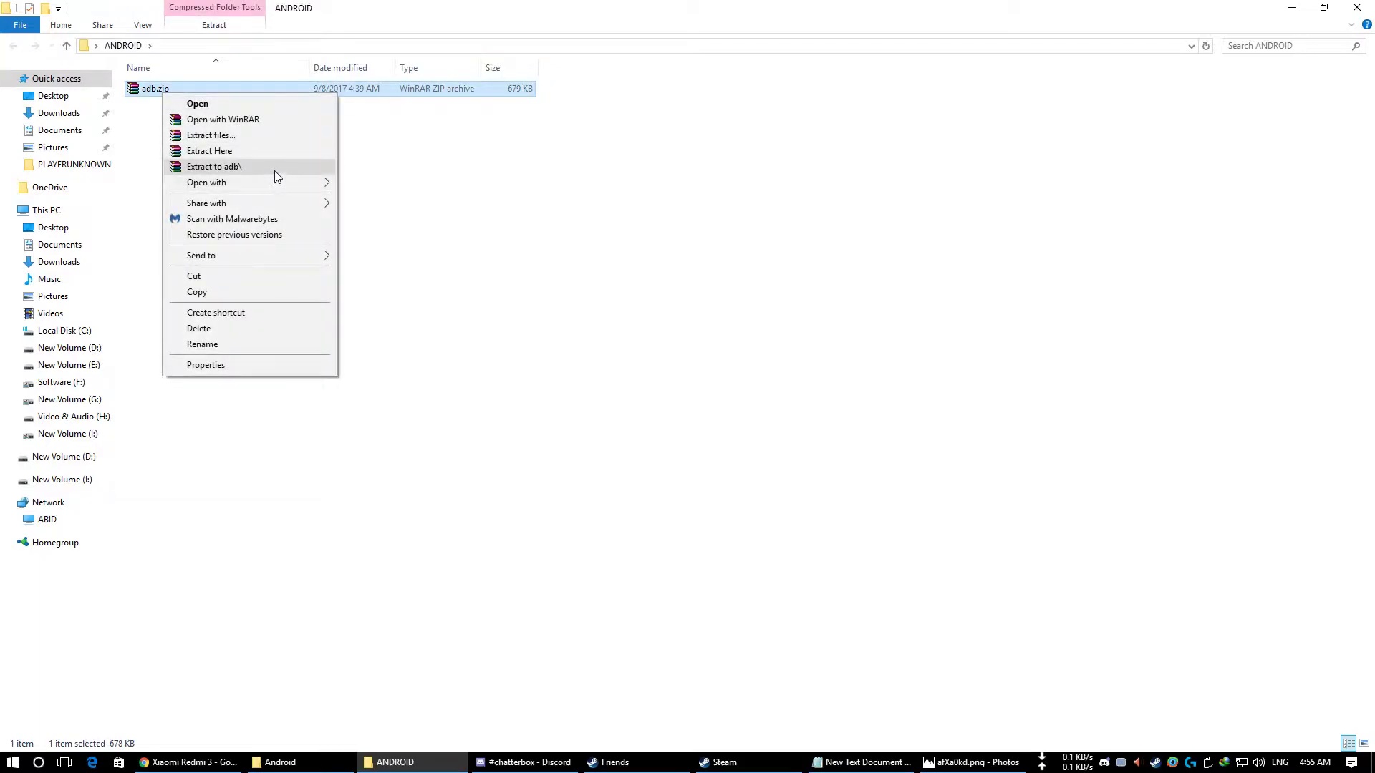
pyautogui.click(273, 169)
pyautogui.click(169, 109)
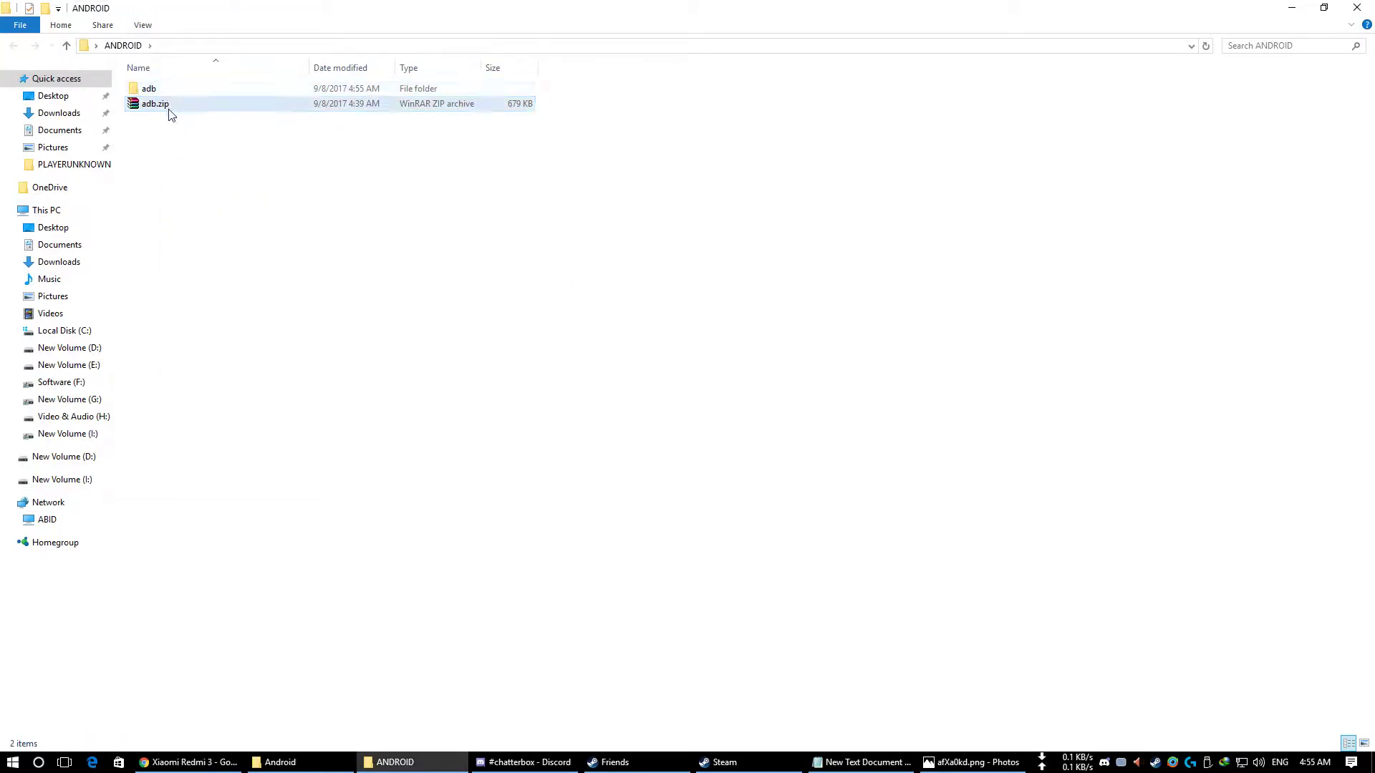
pyautogui.hotkey('shift', 'Delete')
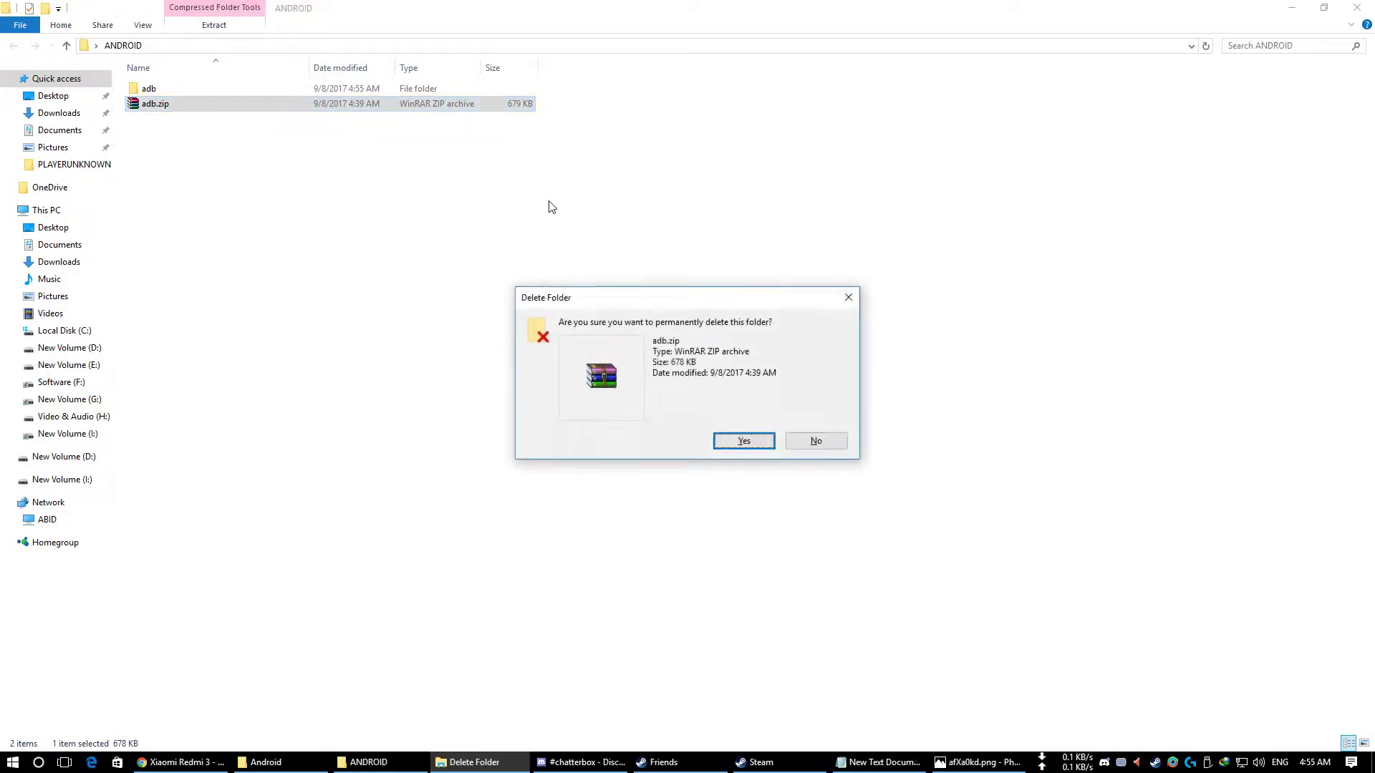
pyautogui.press('Return')
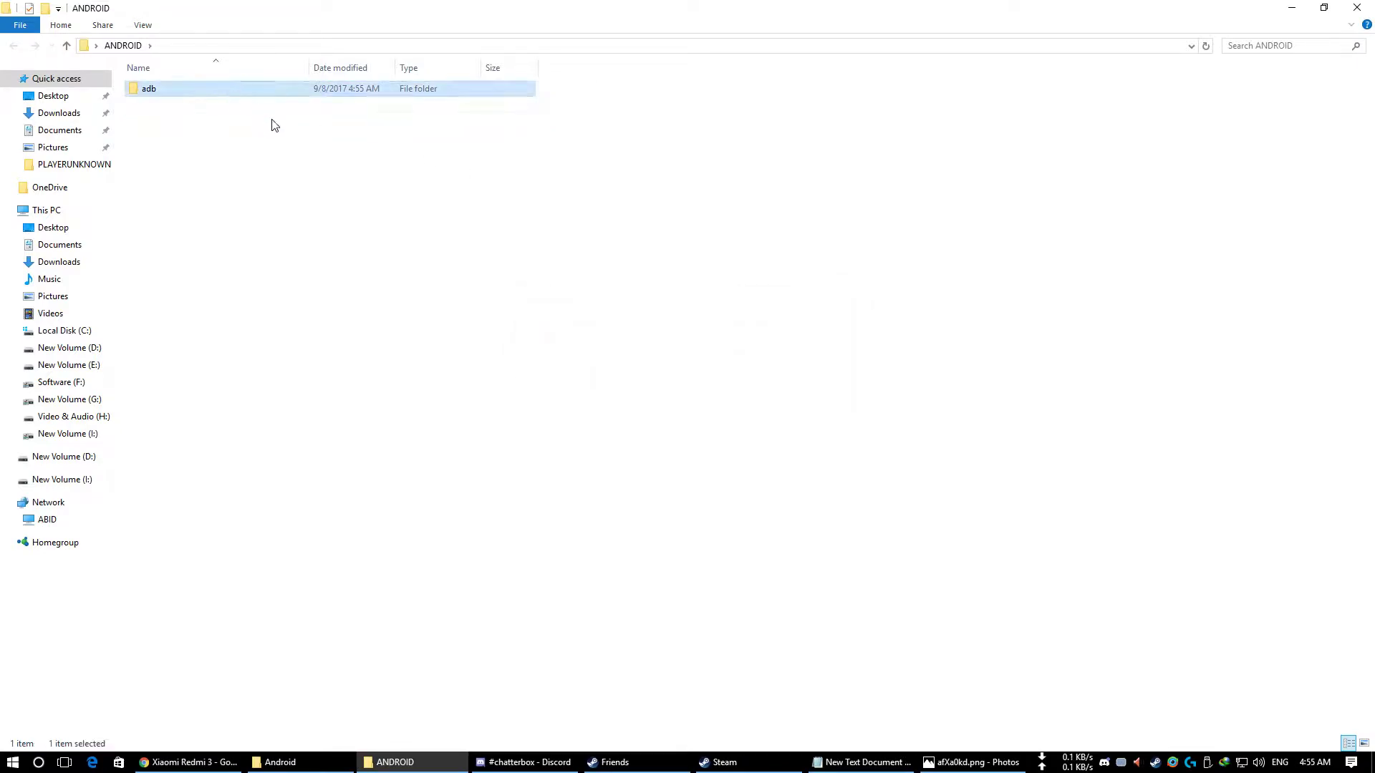
# Look inside the extracted adb folder and return to the ANDROID folder.
pyautogui.click(230, 94)
pyautogui.doubleClick(231, 94)
pyautogui.press('BackSpace')
pyautogui.click(306, 124)
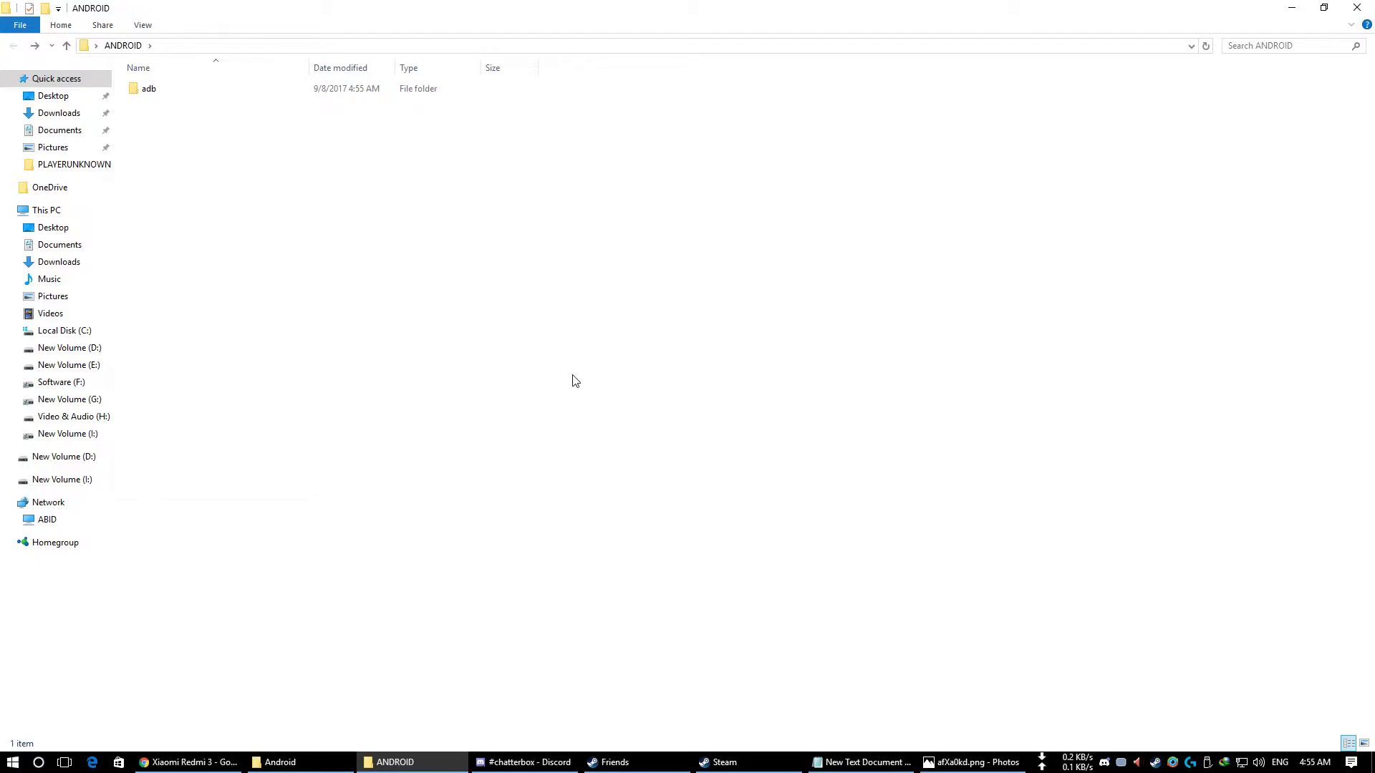
# Switch to Chrome with a fresh new tab, search the web for twrp and open the official twrp.me site.
pyautogui.rightClick(205, 764)
pyautogui.click(143, 737)
pyautogui.click(141, 763)
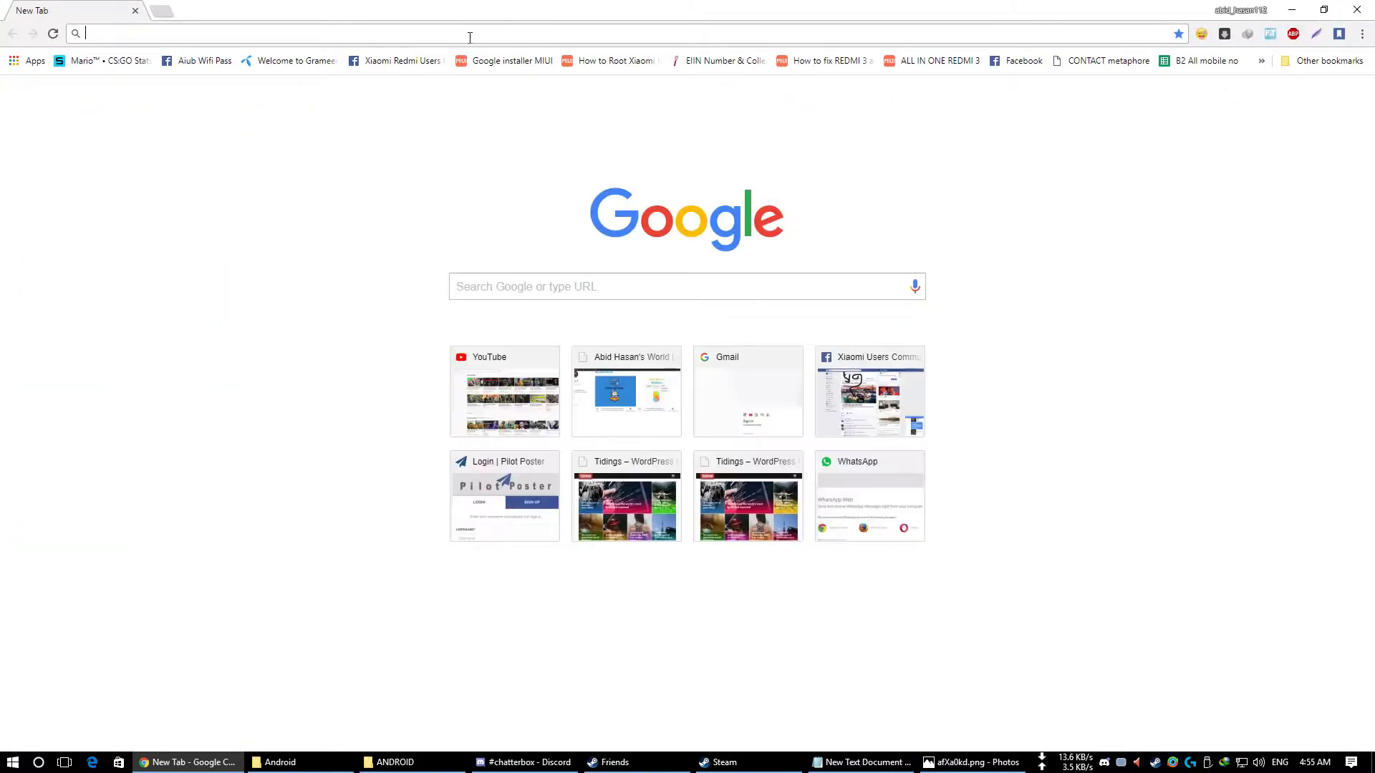
pyautogui.write('twrp')
pyautogui.press('Return')
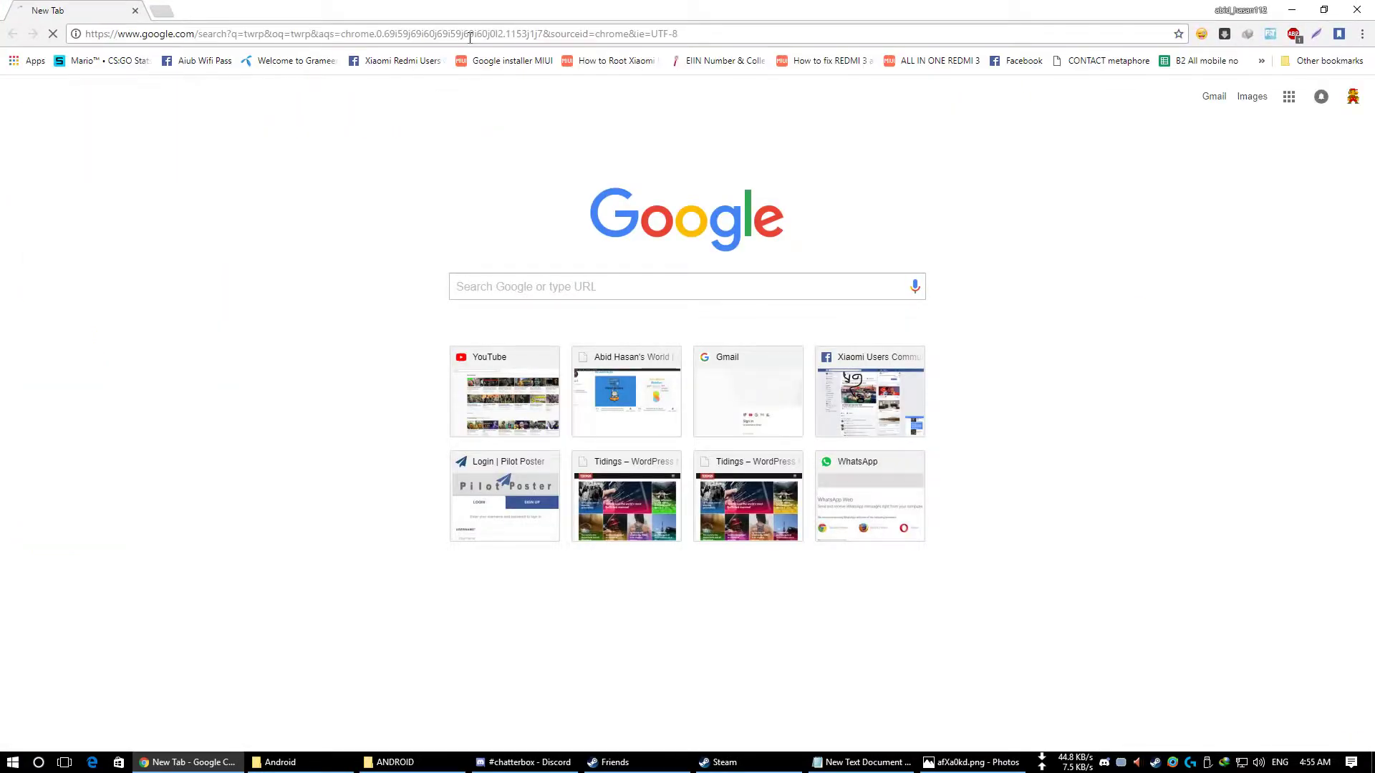
pyautogui.click(153, 181)
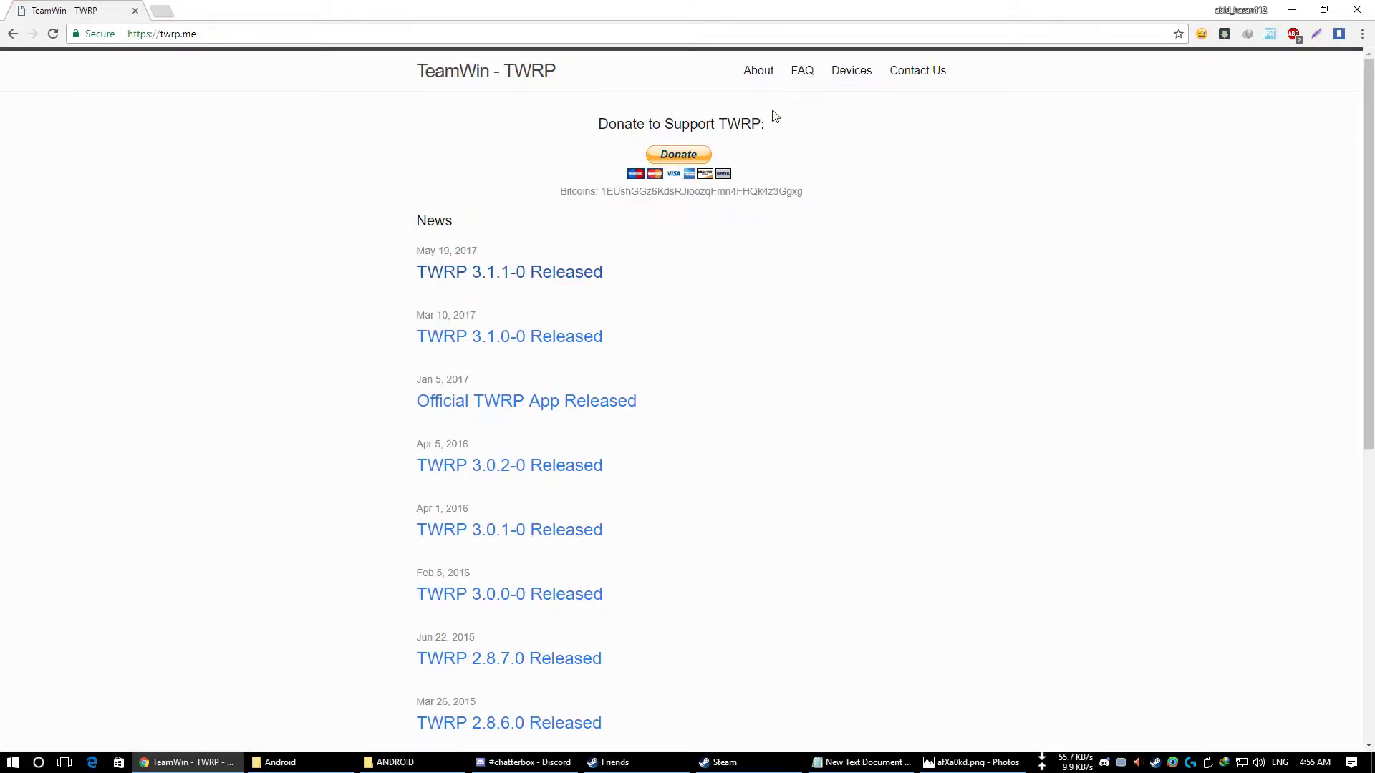
# Search the TWRP device list for "xiaomi re" and open the Xiaomi Redmi 3 (ido) page.
pyautogui.click(868, 82)
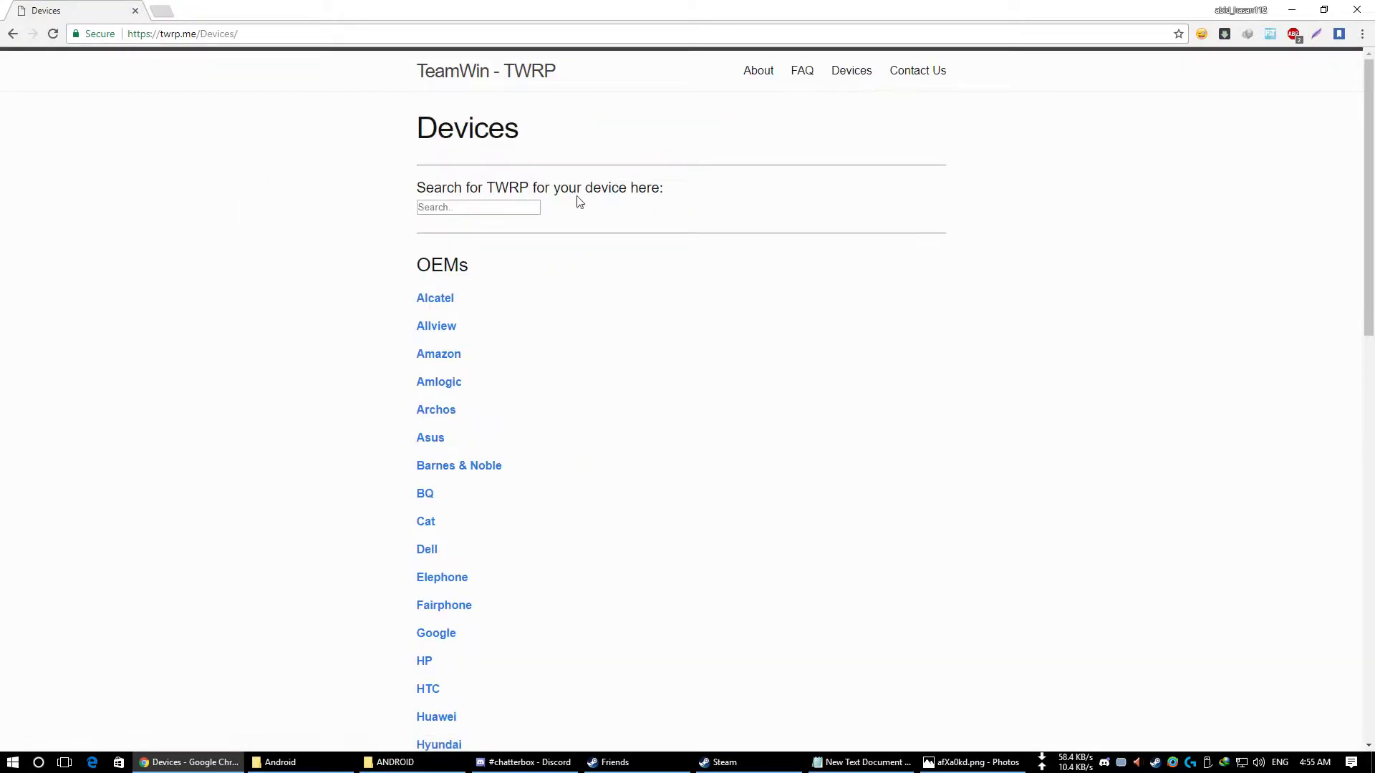
pyautogui.click(469, 210)
pyautogui.write("xiamo'")
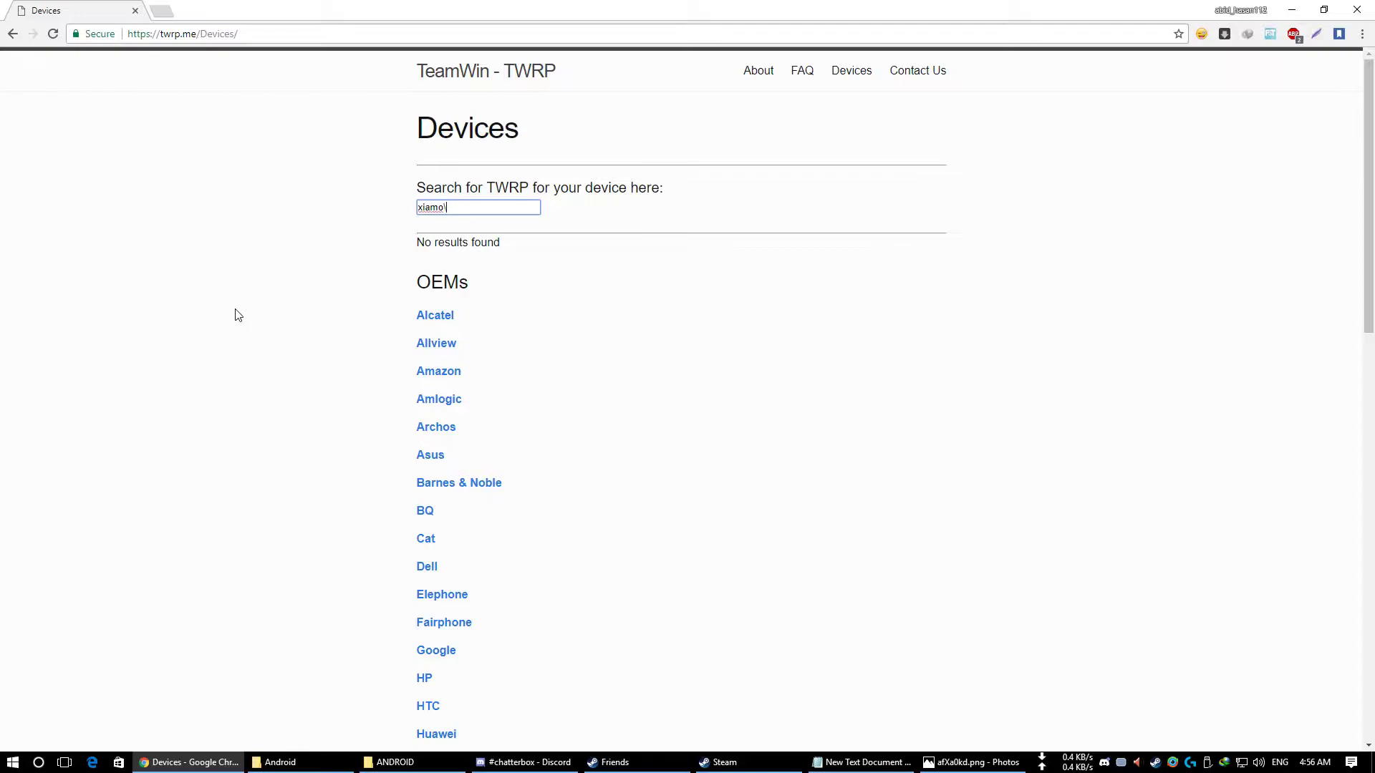
pyautogui.press('BackSpace')
pyautogui.press('BackSpace')
pyautogui.press('BackSpace')
pyautogui.write('om')
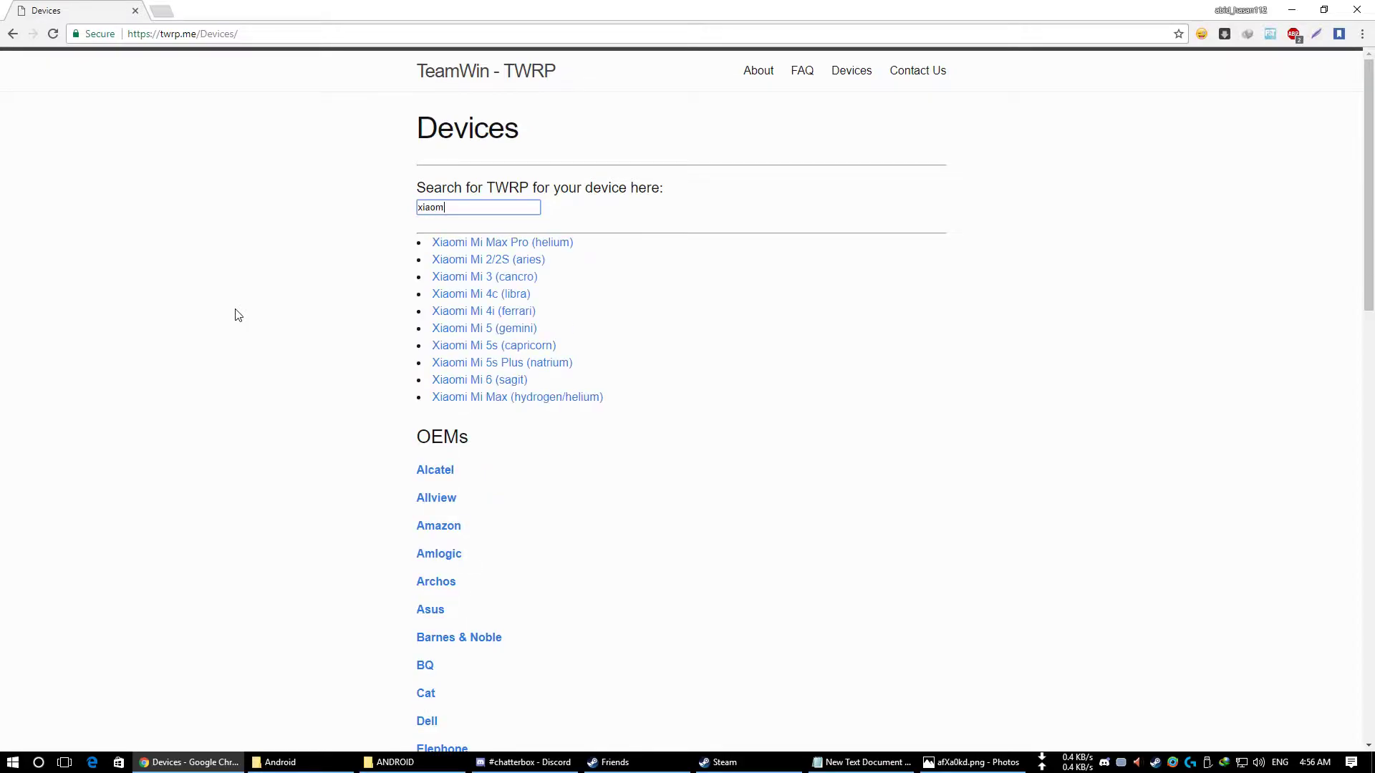
pyautogui.write('i re')
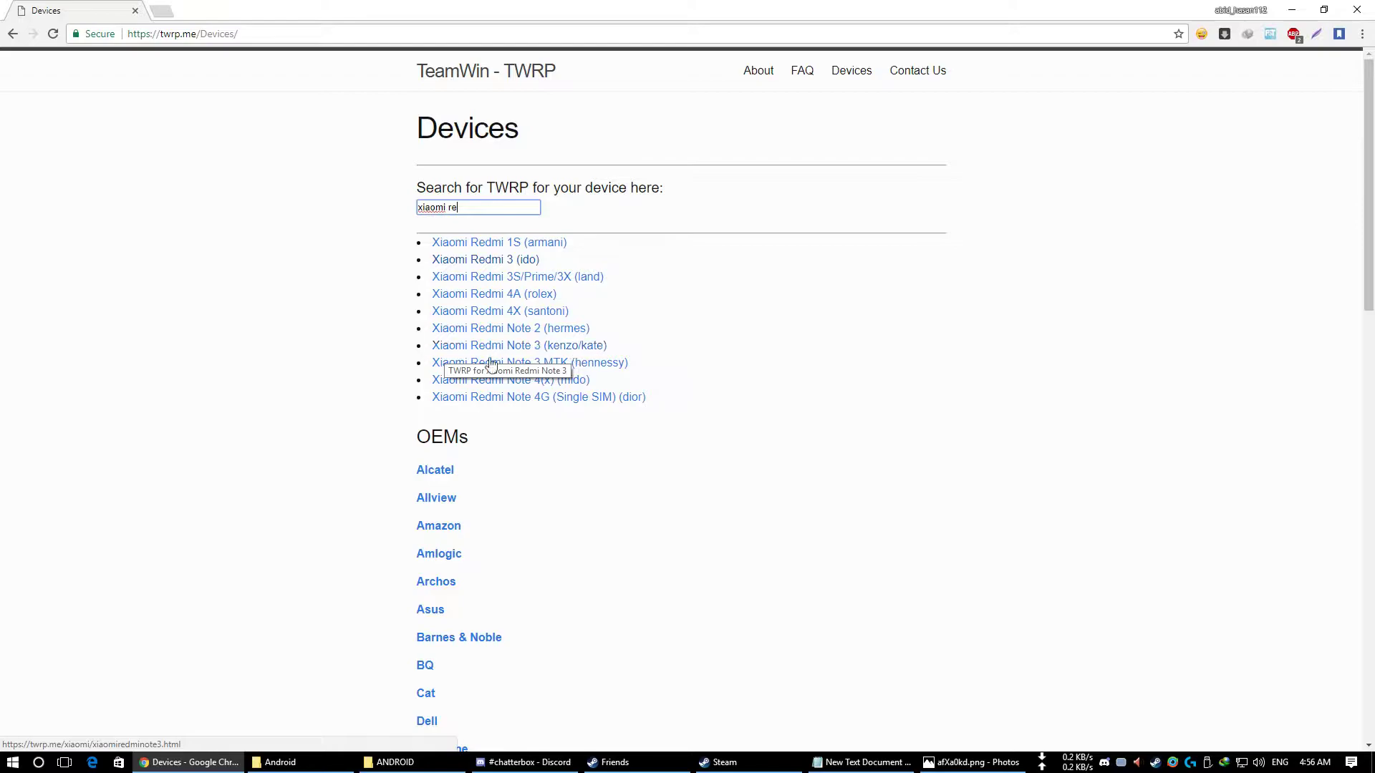
pyautogui.click(484, 262)
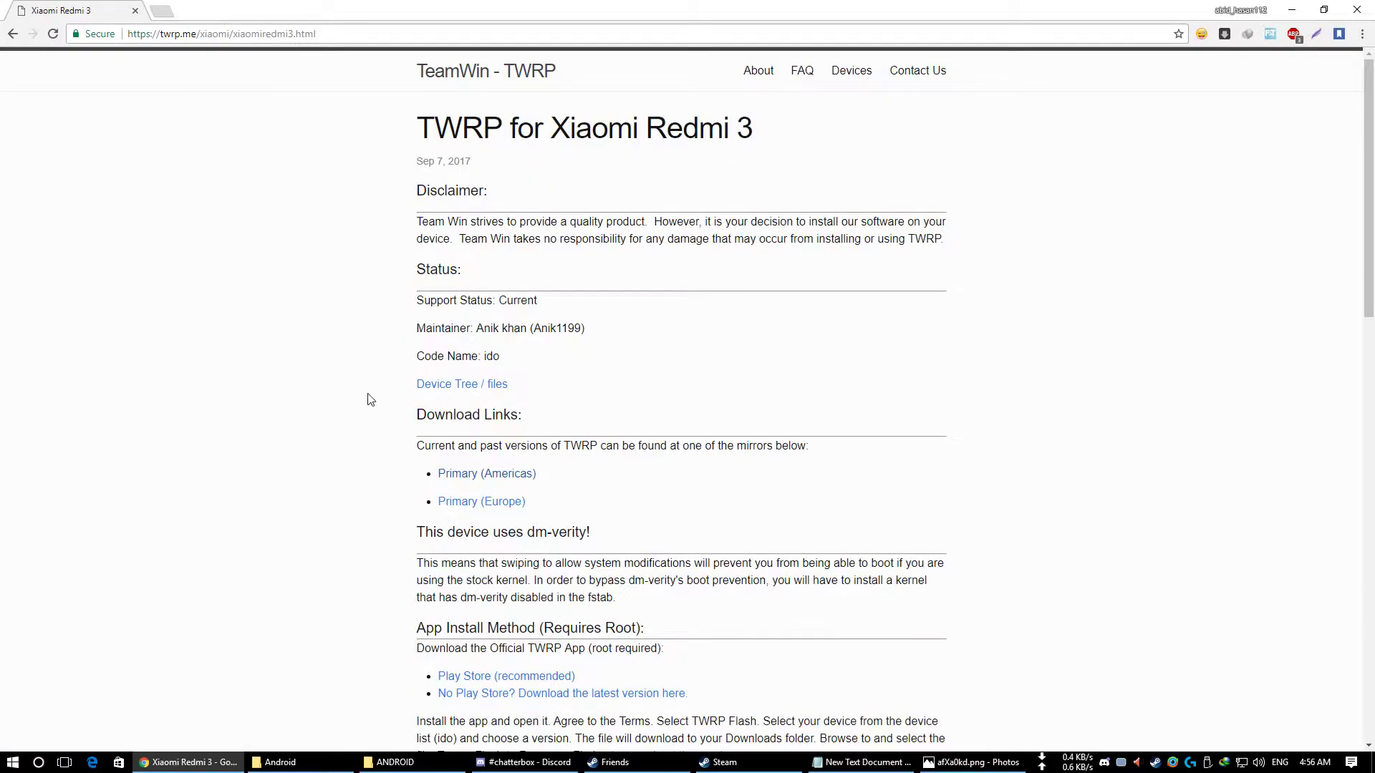
# Follow the Primary (Americas) download link and open the twrp-3.1.1-0-ido.img download page.
pyautogui.moveTo(453, 453); pyautogui.dragTo(566, 449)
pyautogui.moveTo(456, 415); pyautogui.dragTo(592, 426)
pyautogui.click(595, 427)
pyautogui.click(485, 477)
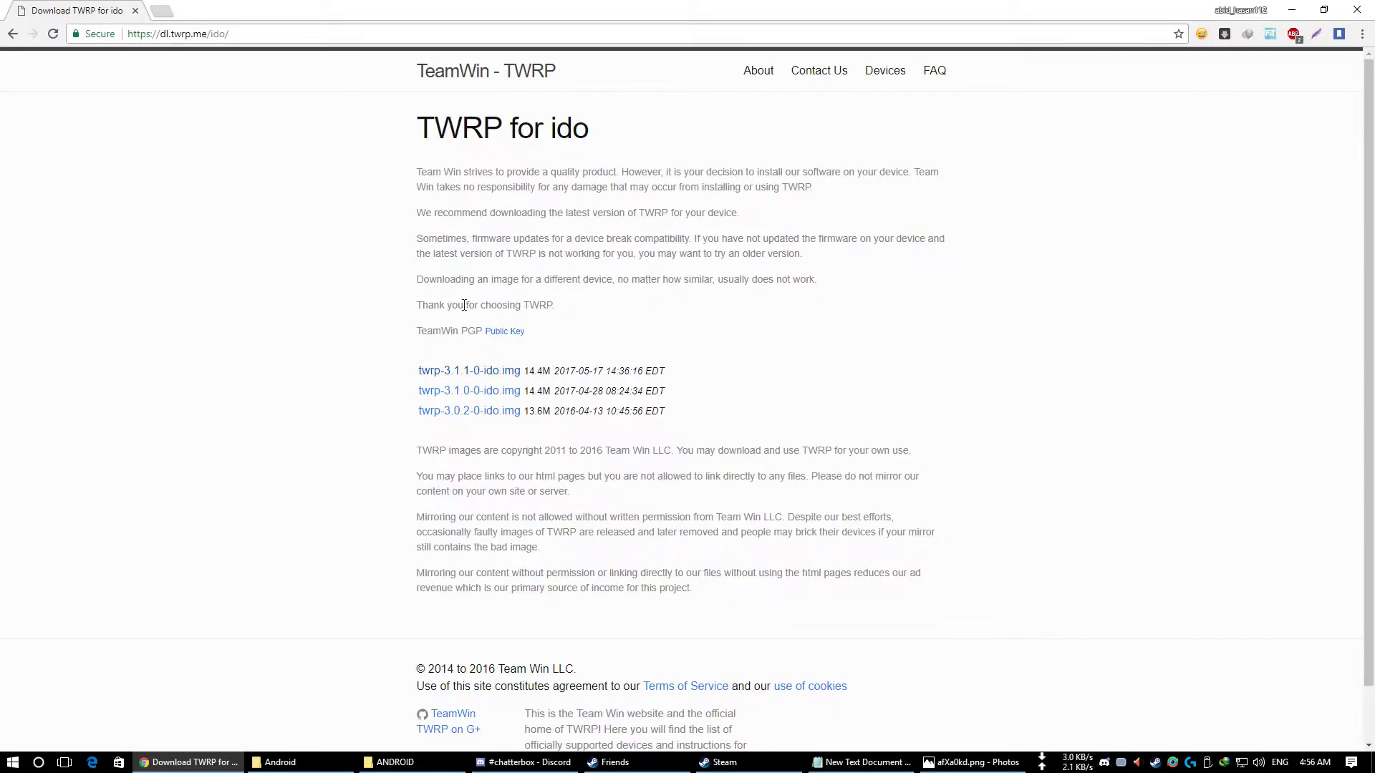
pyautogui.click(462, 371)
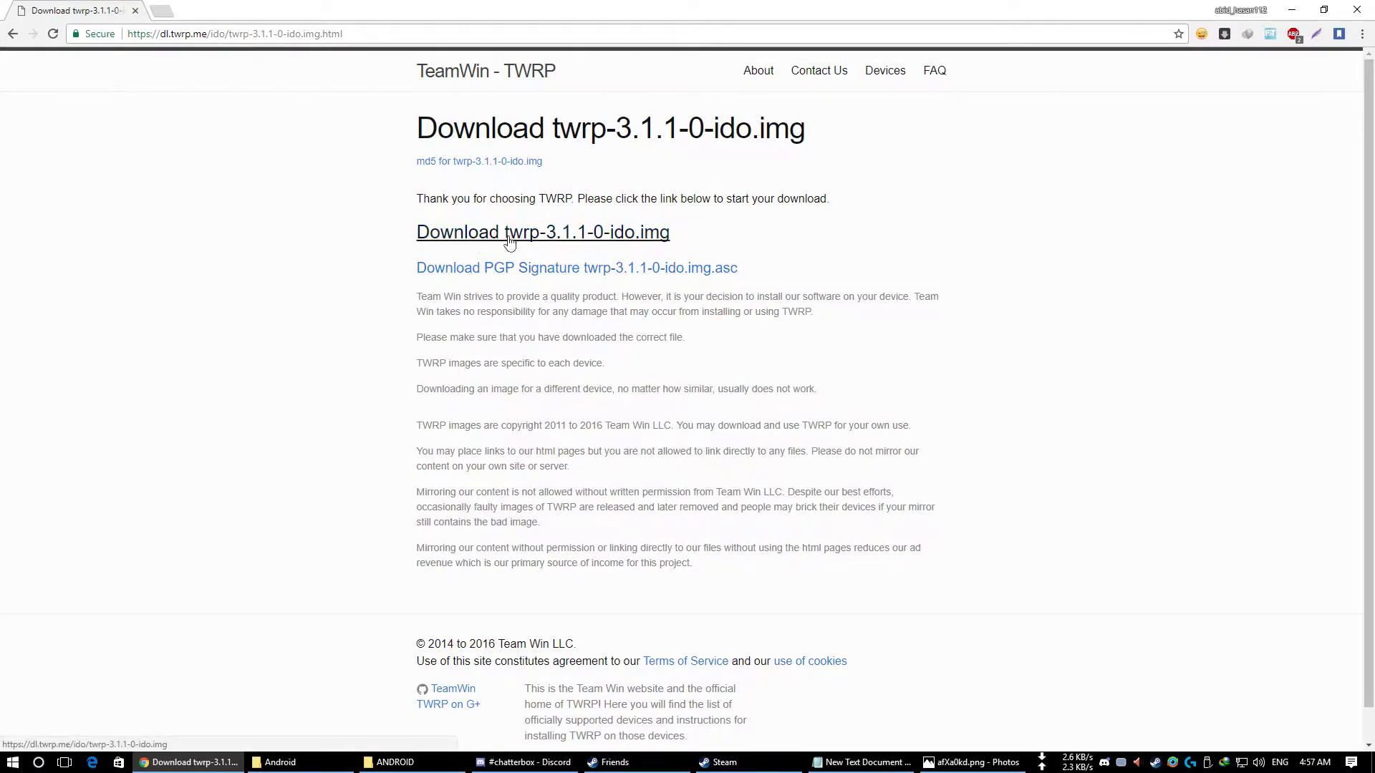
# Download twrp-3.1.1-0-ido.img with the download manager and dismiss its registration prompts.
pyautogui.click(656, 238)
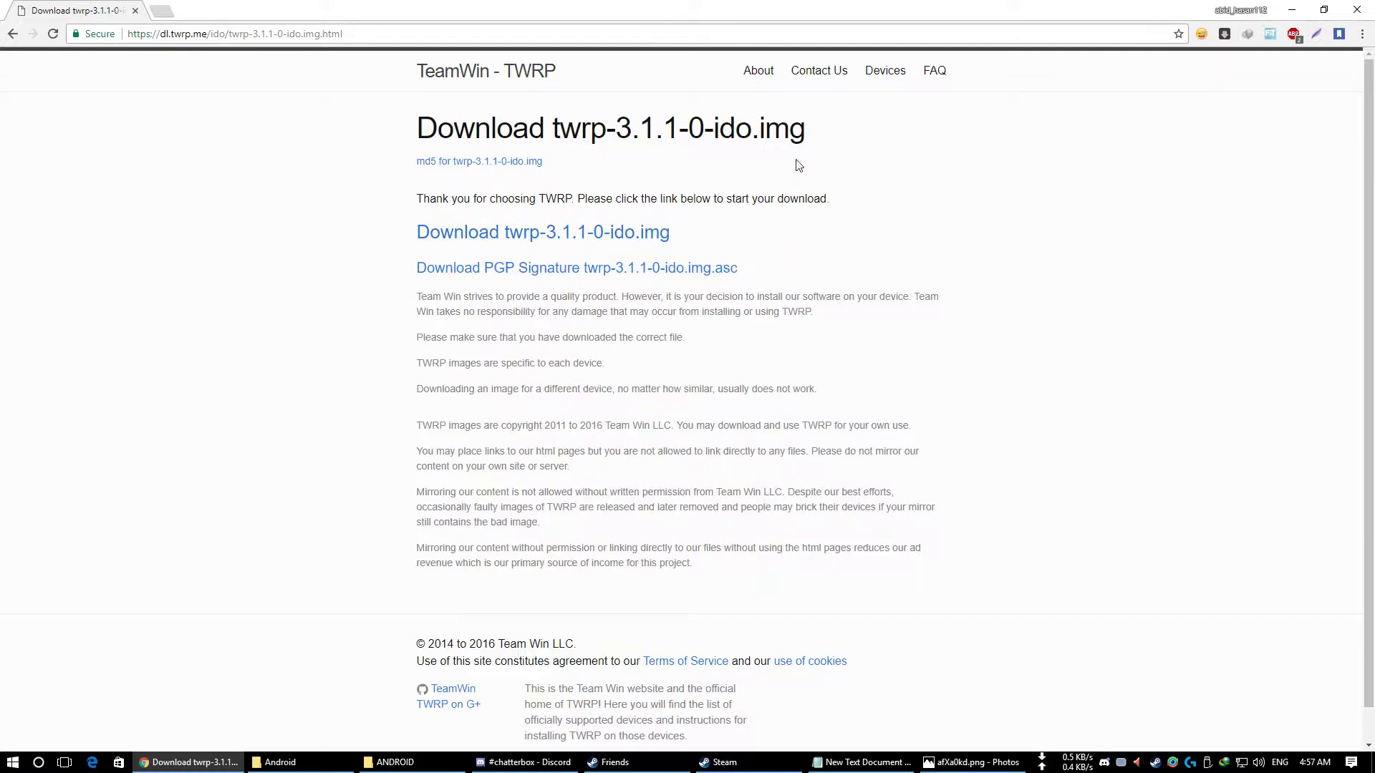
pyautogui.click(529, 228)
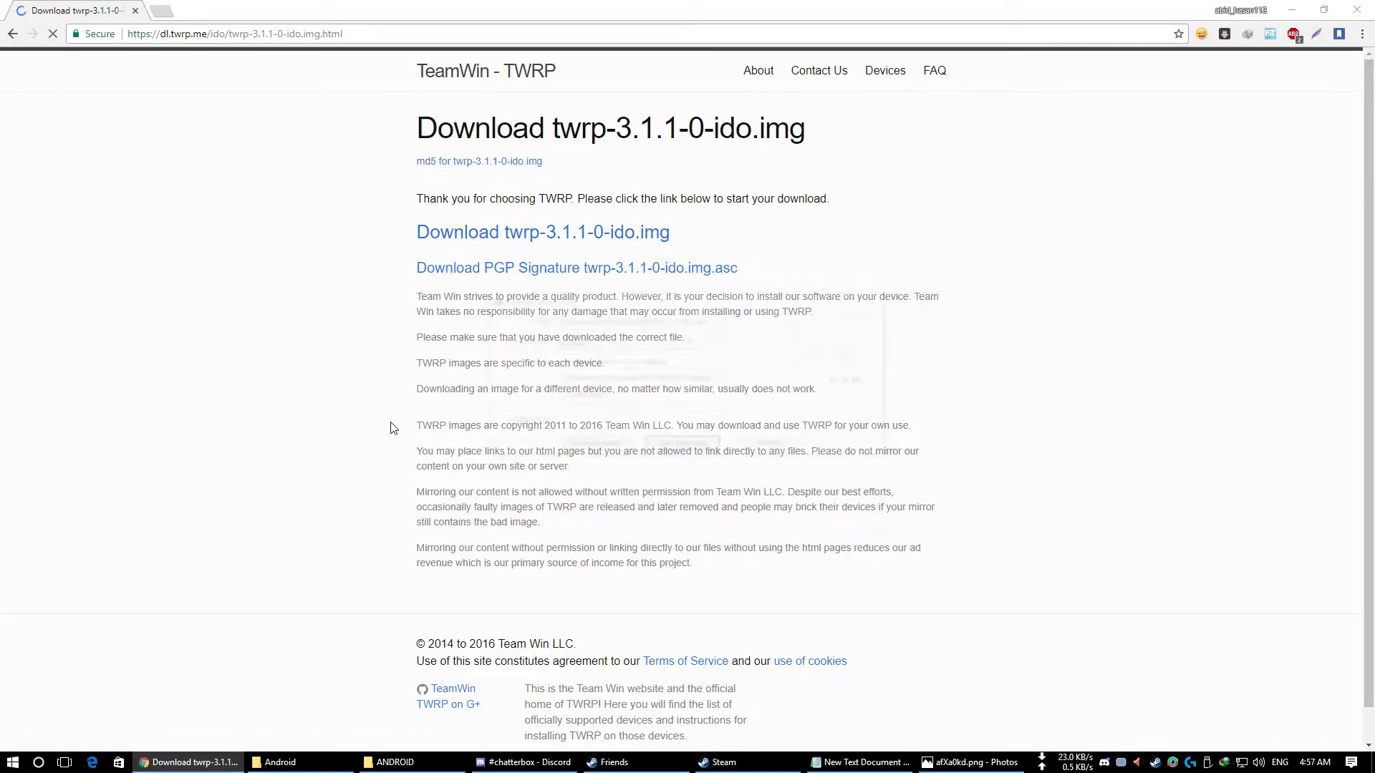
pyautogui.click(685, 444)
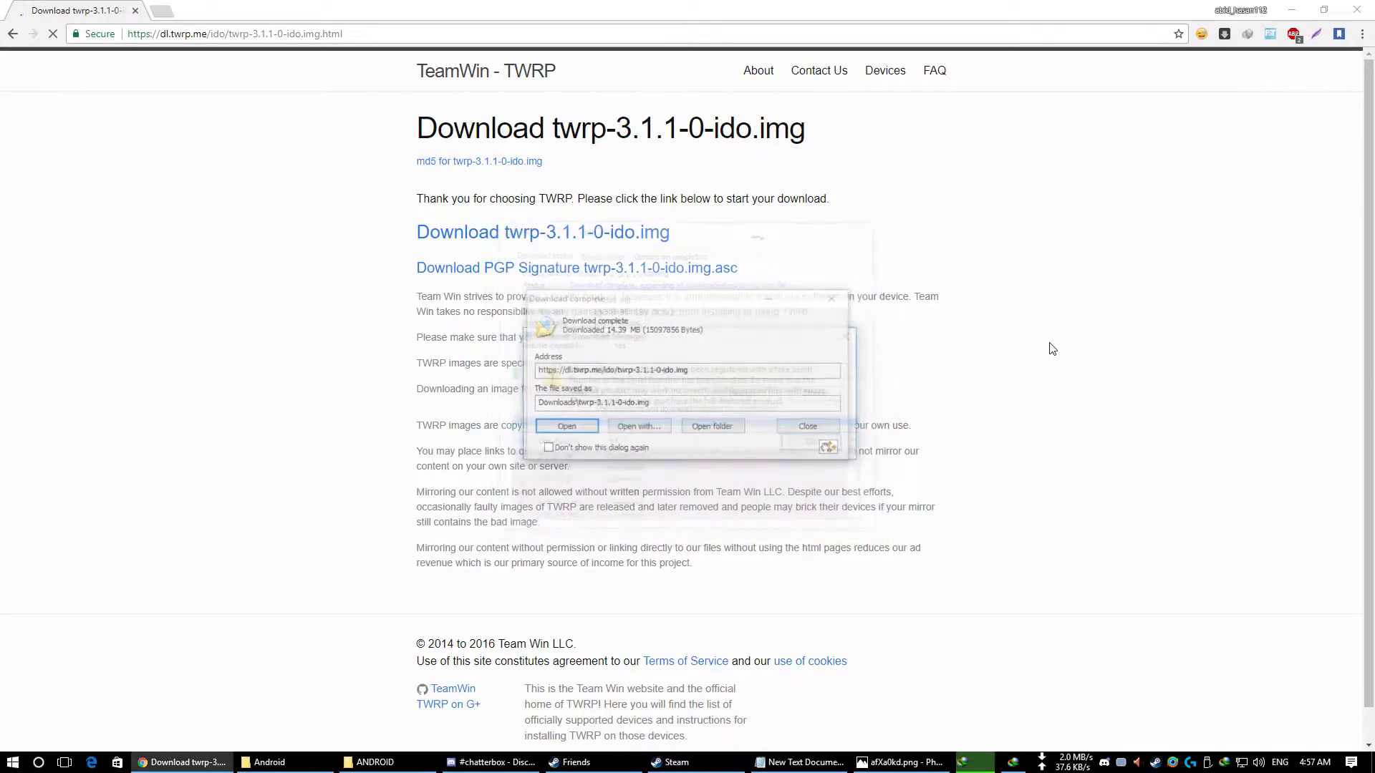
pyautogui.click(812, 440)
pyautogui.click(769, 449)
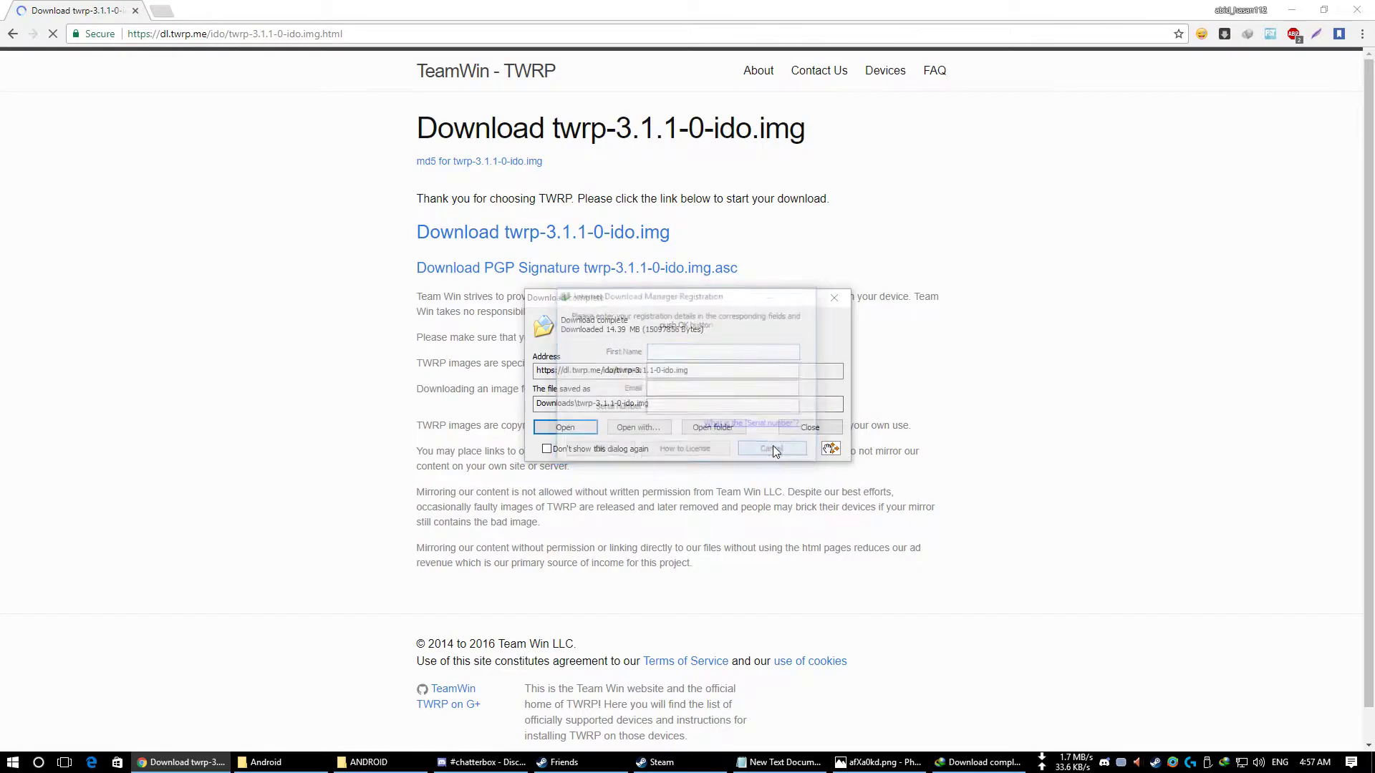
# Move the downloaded TWRP image into the ANDROID > adb > Android folder and close the download-complete dialog.
pyautogui.hotkey('alt', 'Tab')
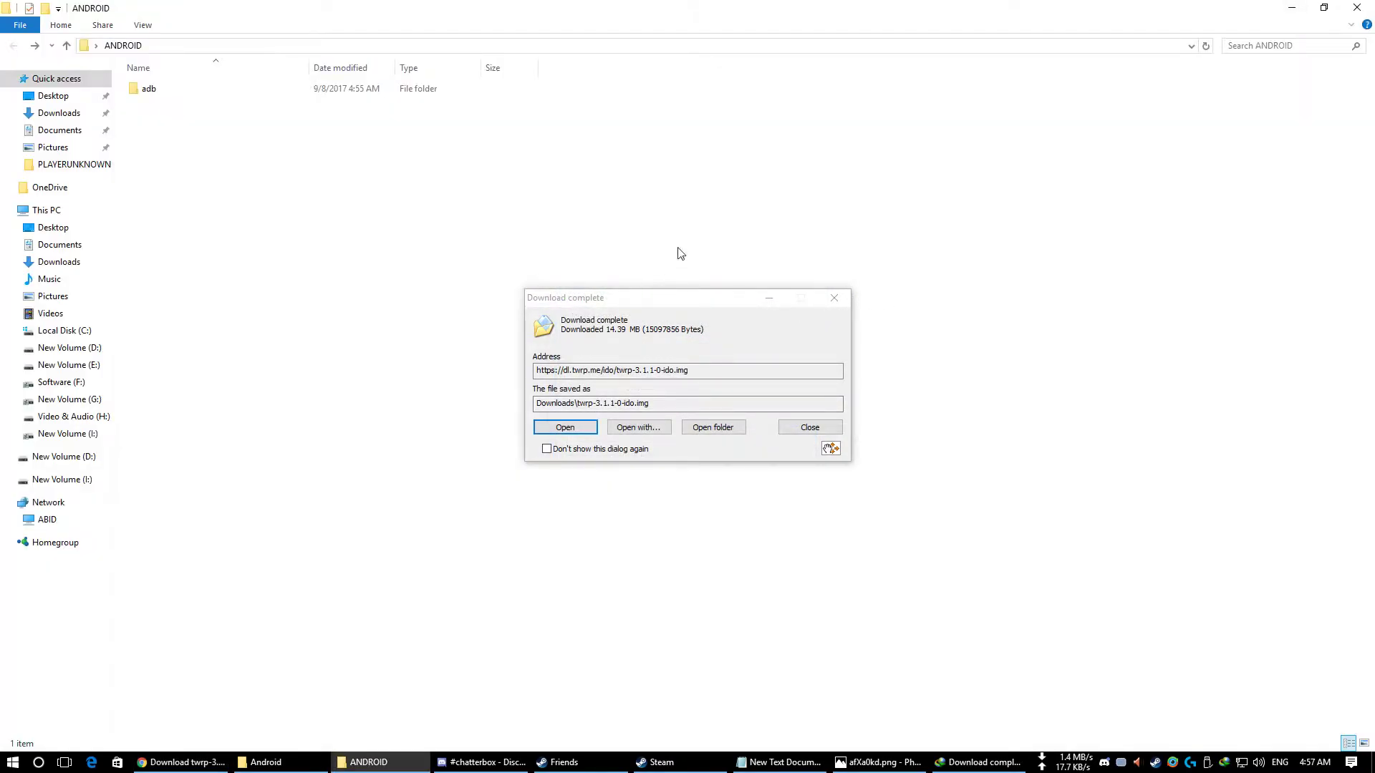
pyautogui.moveTo(718, 307); pyautogui.dragTo(916, 272)
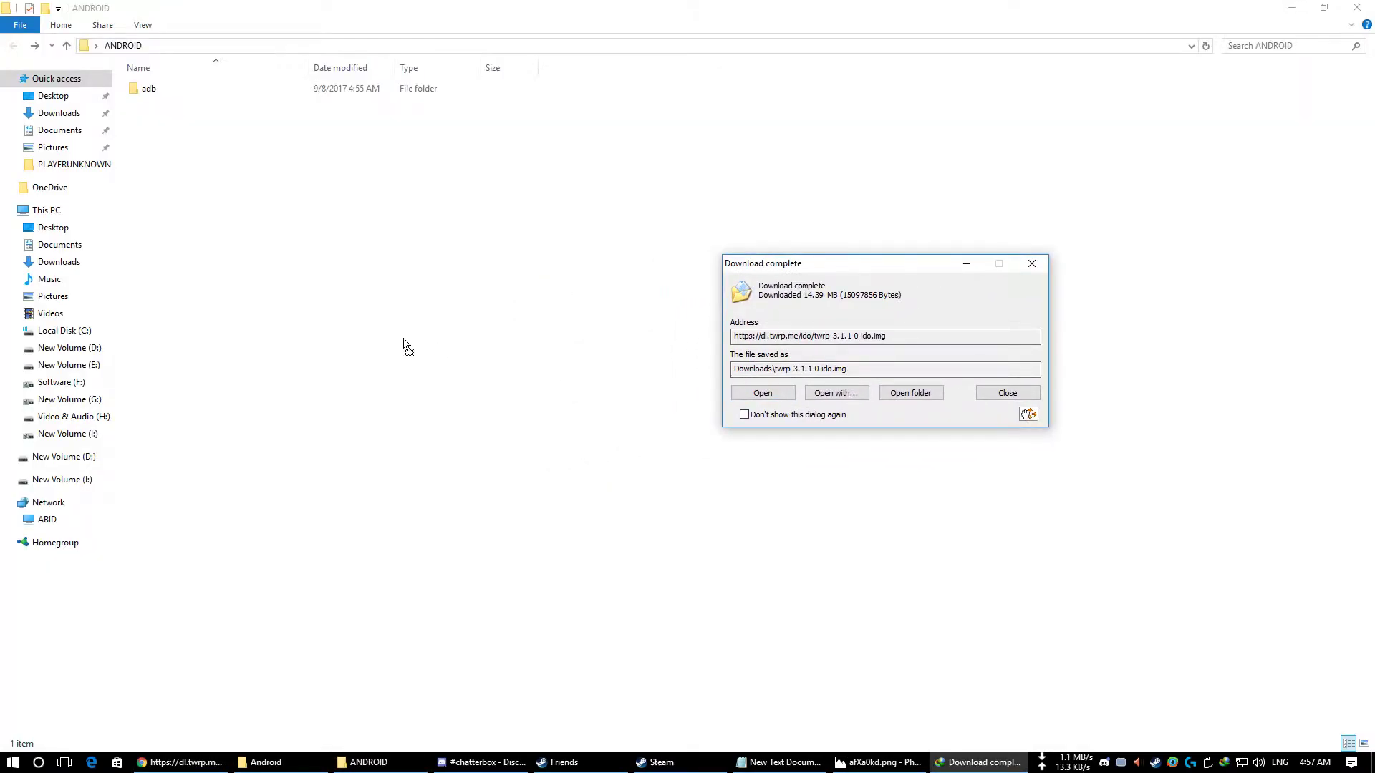
pyautogui.doubleClick(144, 87)
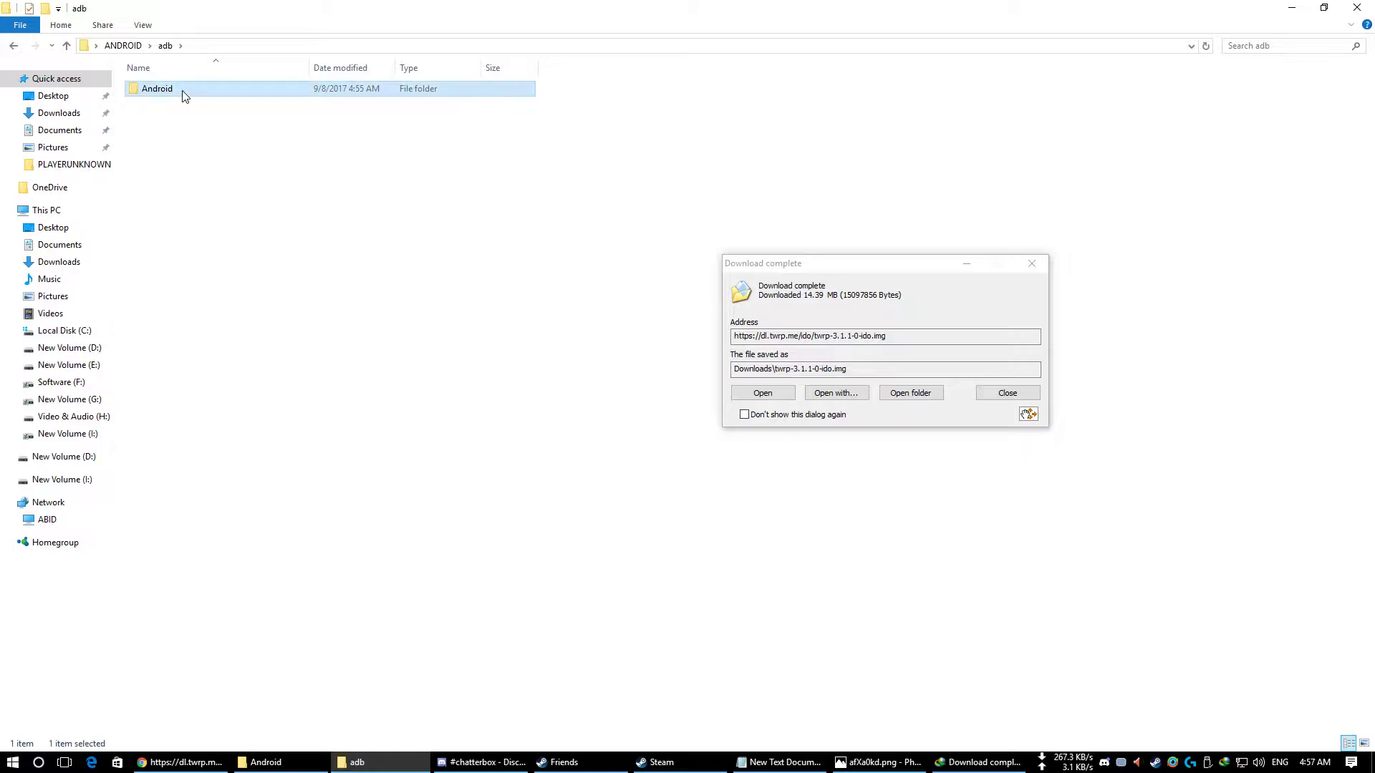
pyautogui.doubleClick(182, 92)
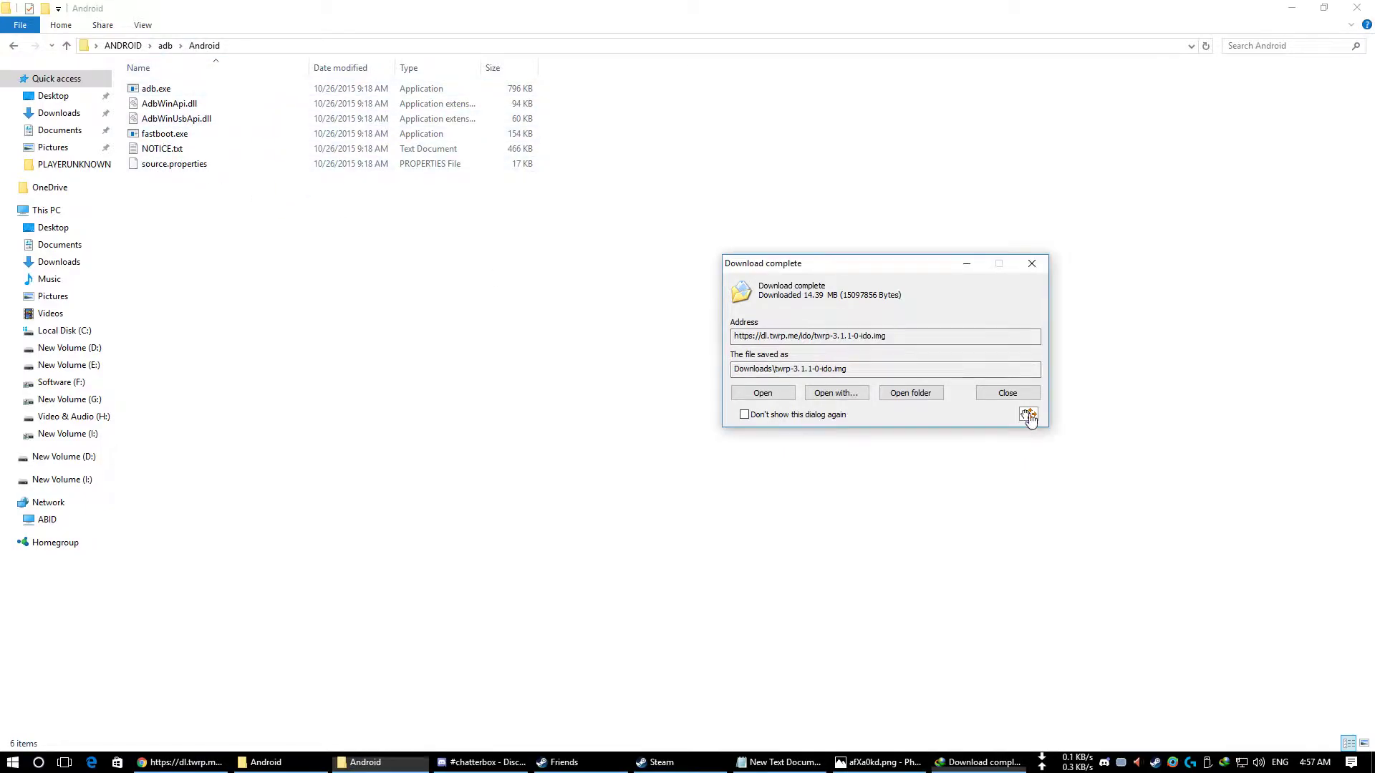
pyautogui.click(461, 341)
pyautogui.hotkey('ctrl', 'v')
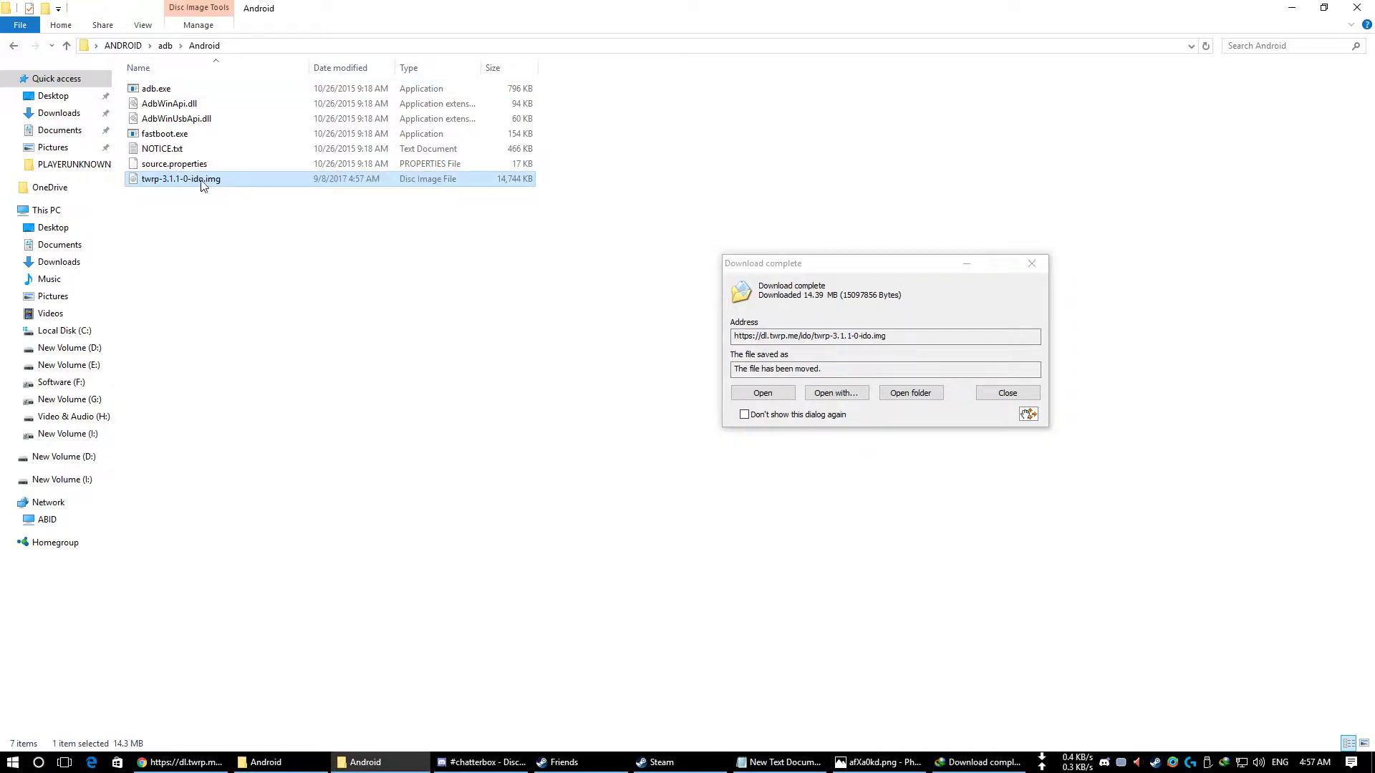
pyautogui.click(1032, 263)
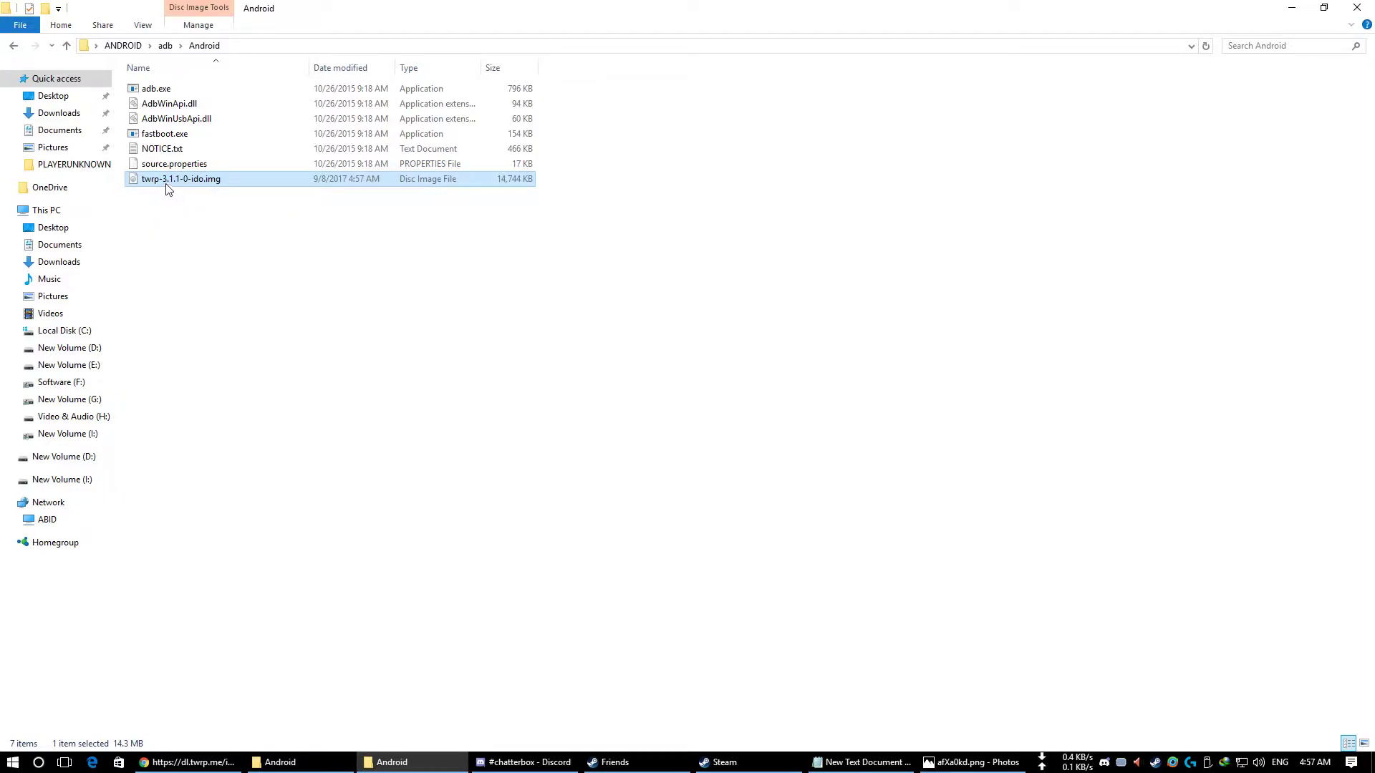
# Rename twrp-3.1.1-0-ido.img to twrp.img.
pyautogui.click(164, 180)
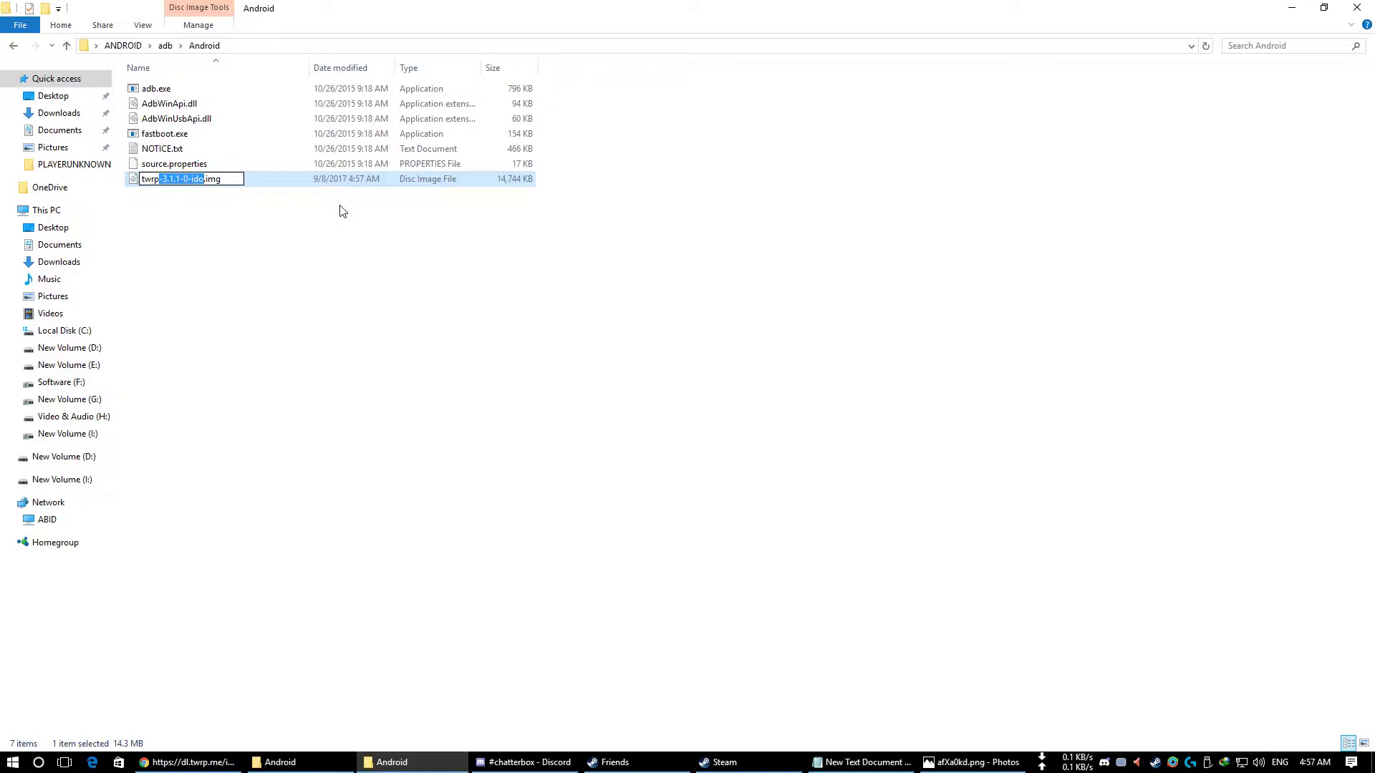
pyautogui.press('BackSpace')
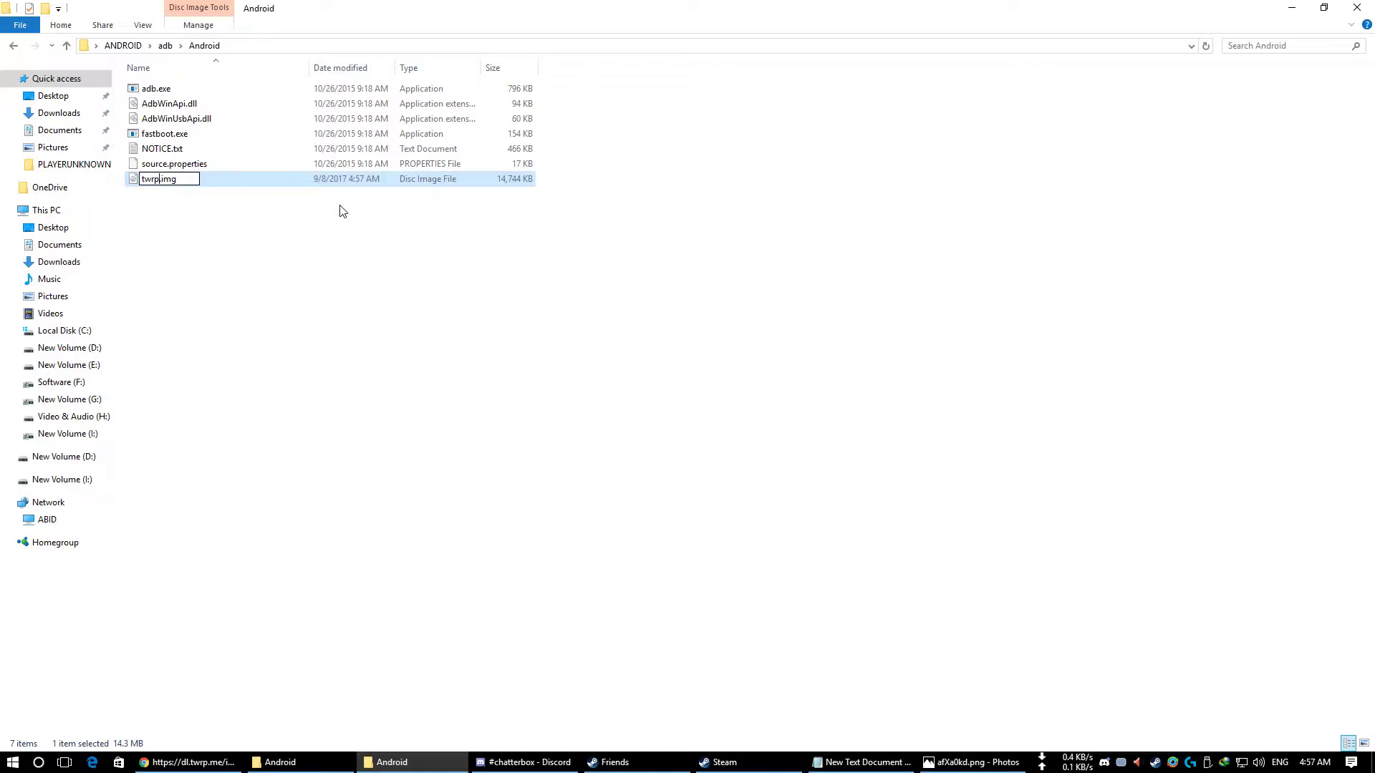
pyautogui.click(326, 258)
pyautogui.click(161, 180)
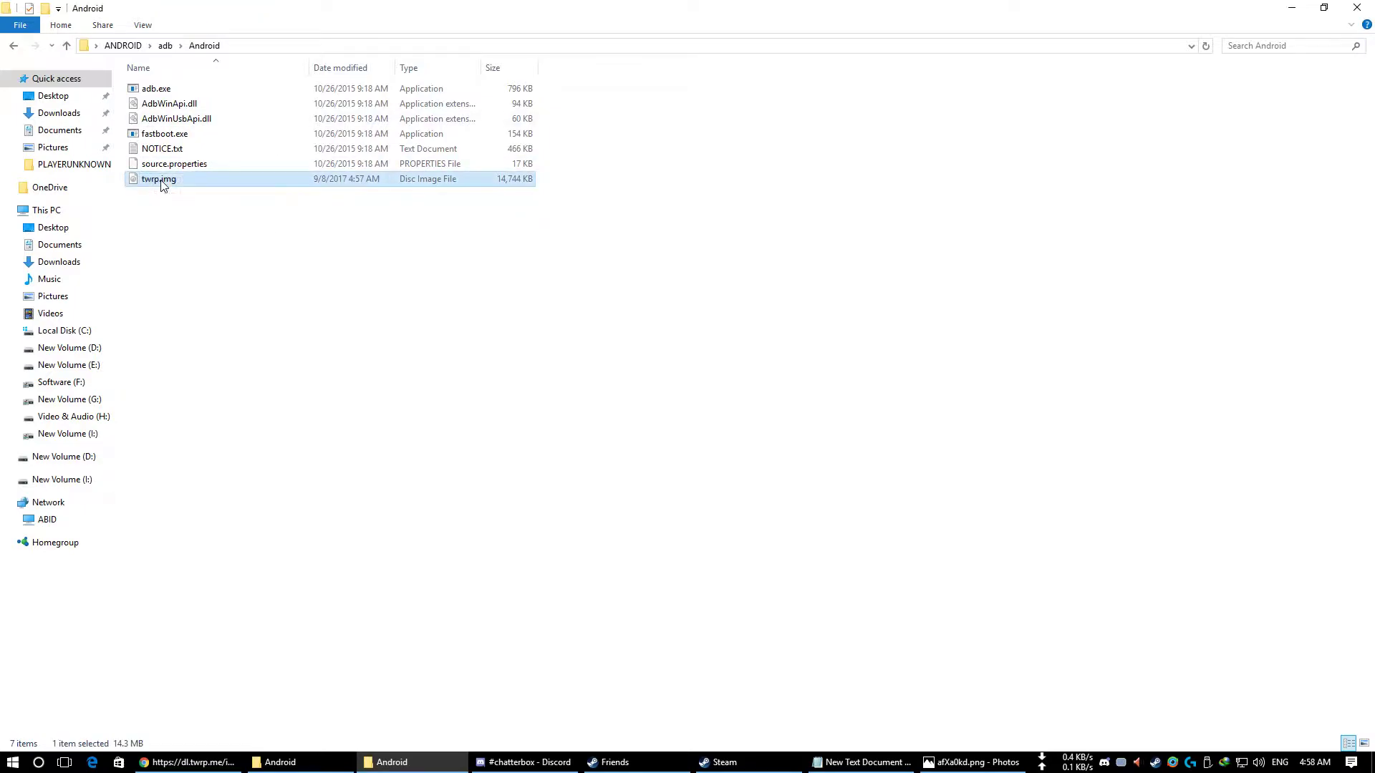
# Switch to Chrome, search the web for "lineage os download" in a new tab and open the official Lineage OS downloads site.
pyautogui.click(842, 273)
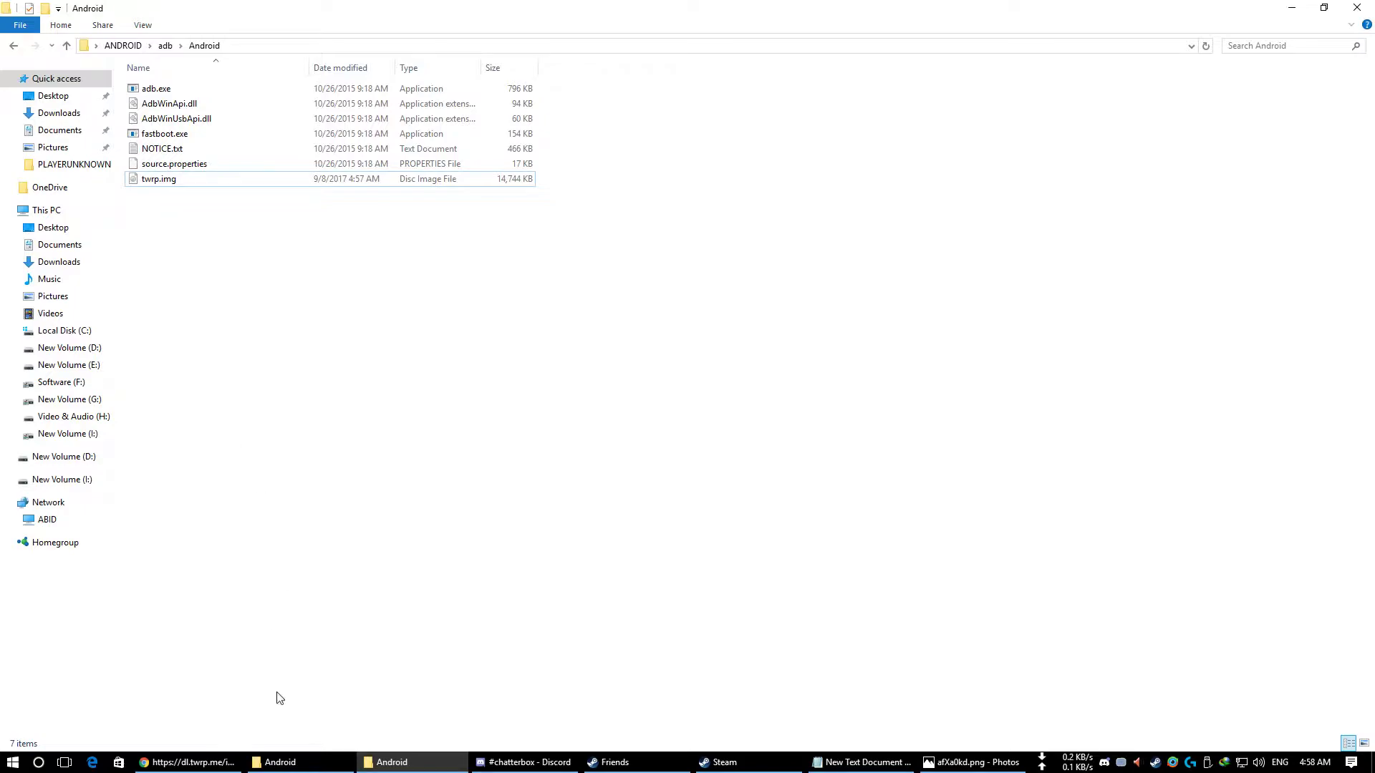
pyautogui.click(190, 762)
pyautogui.click(162, 10)
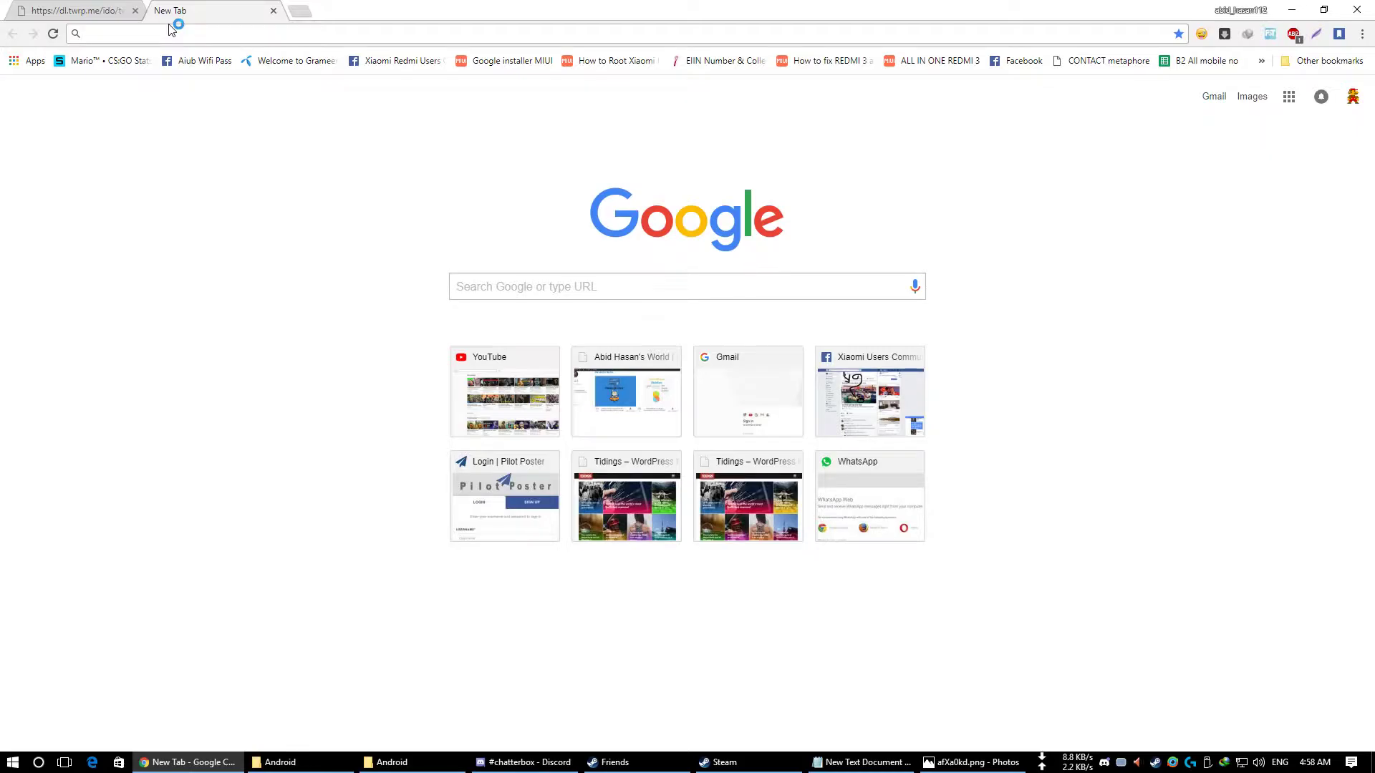
pyautogui.write('lina')
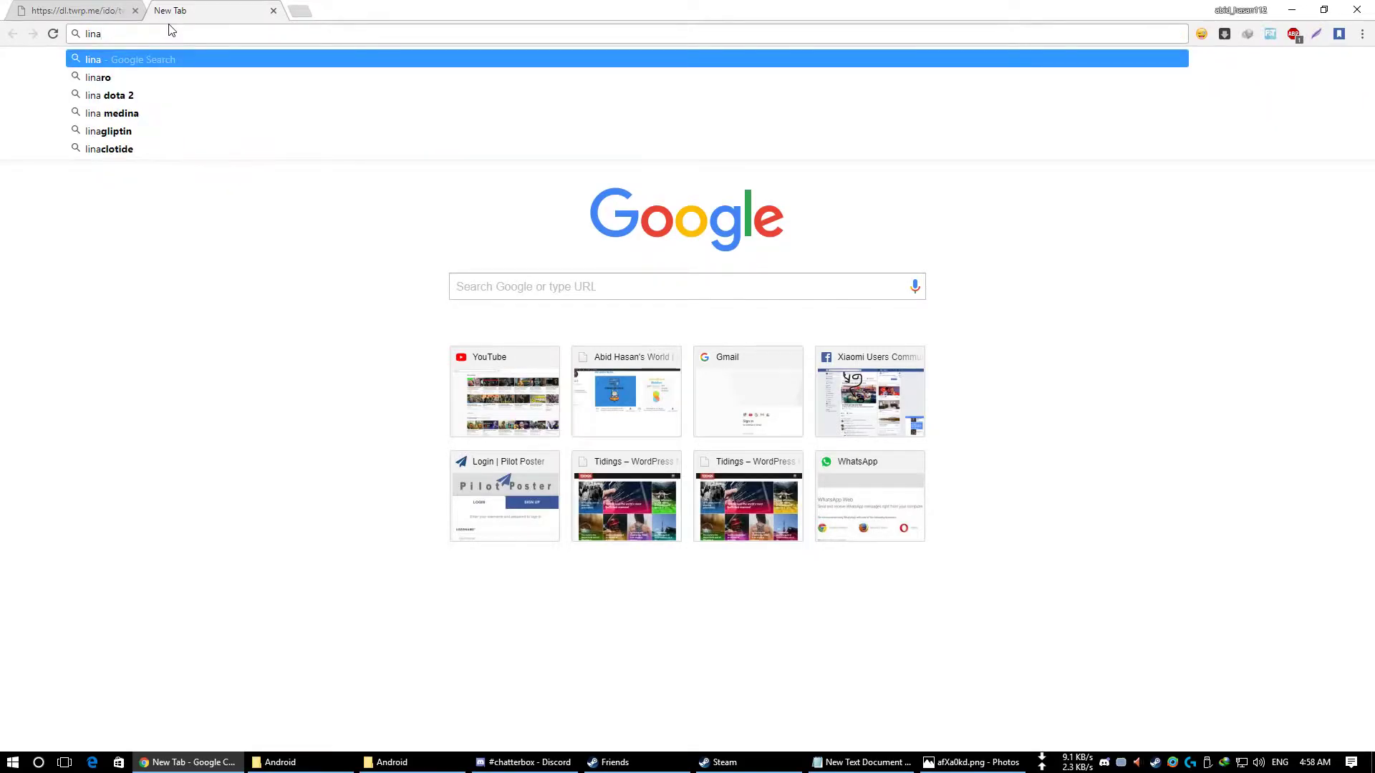
pyautogui.write('ge os')
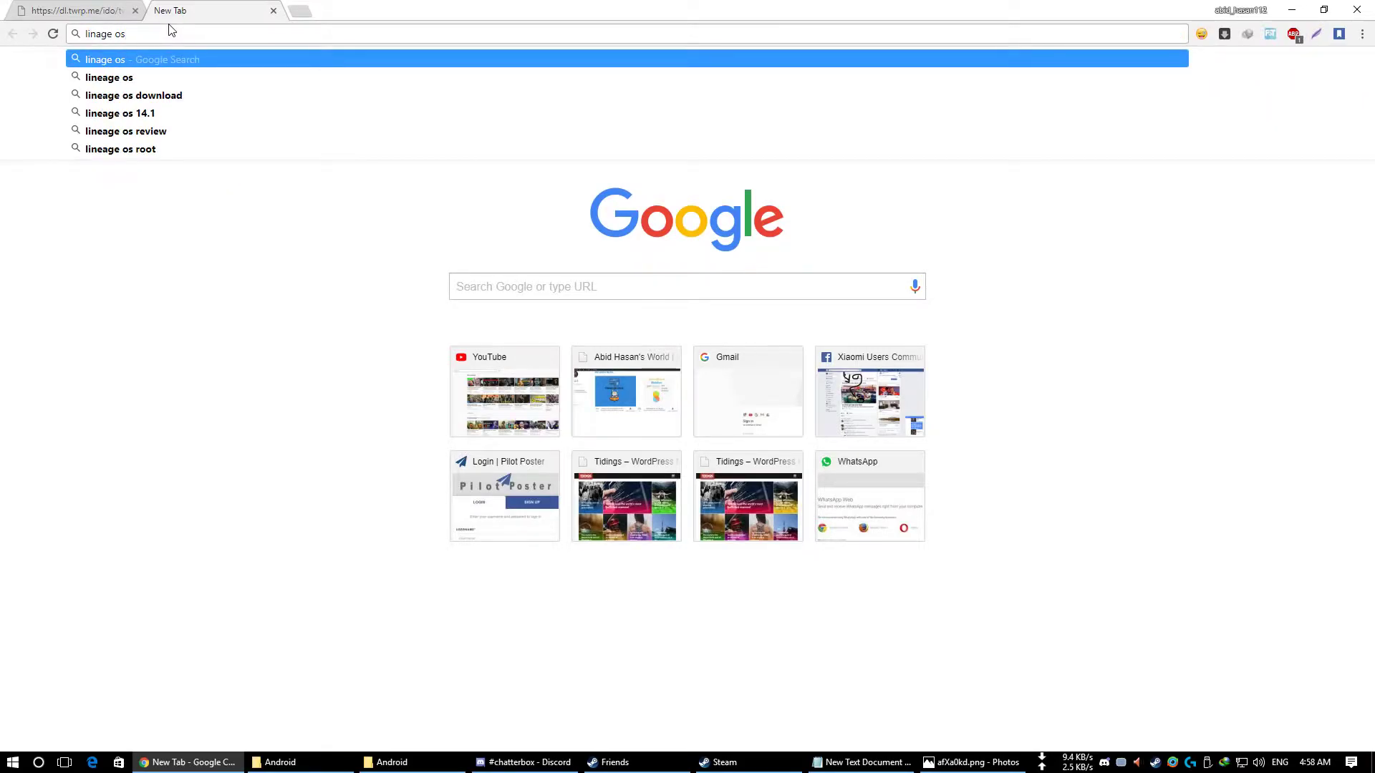
pyautogui.press('Down')
pyautogui.press('Down')
pyautogui.press('Return')
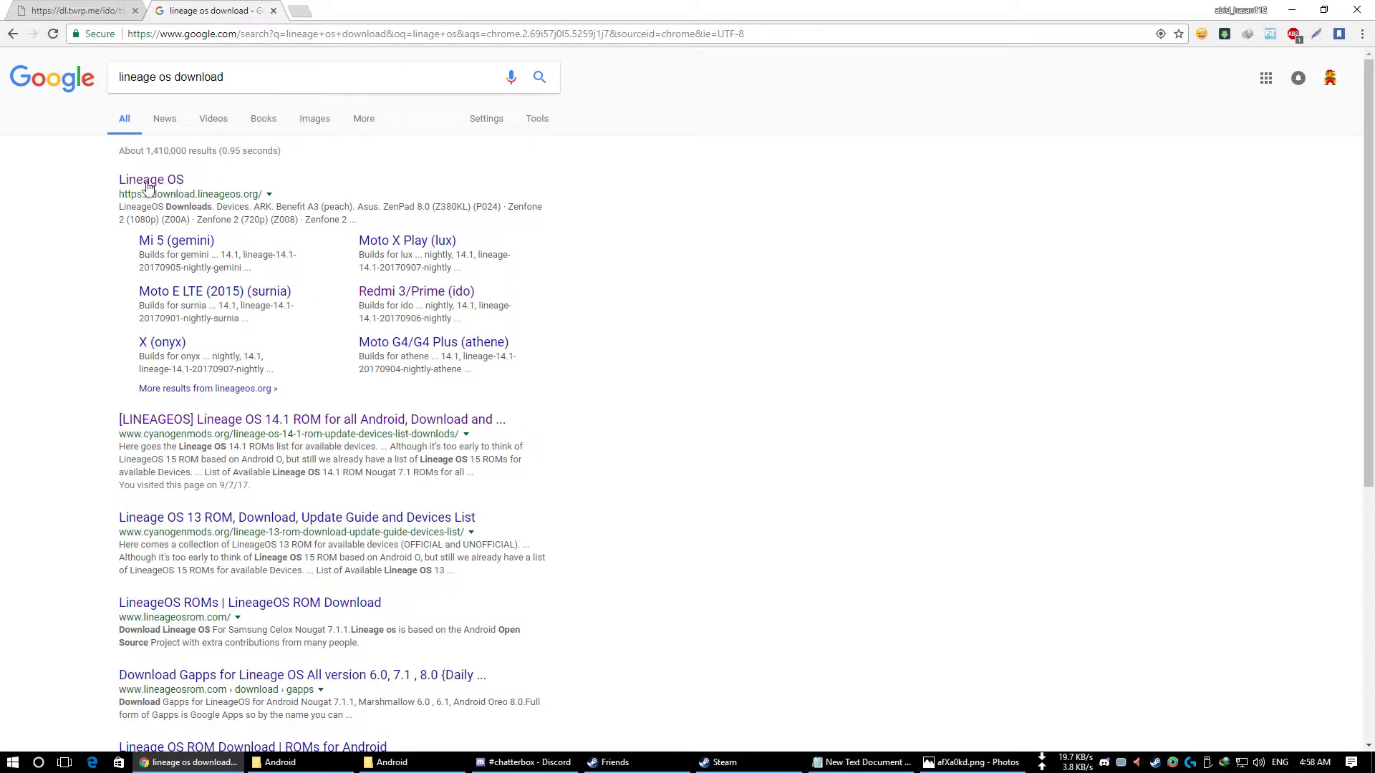
pyautogui.click(174, 181)
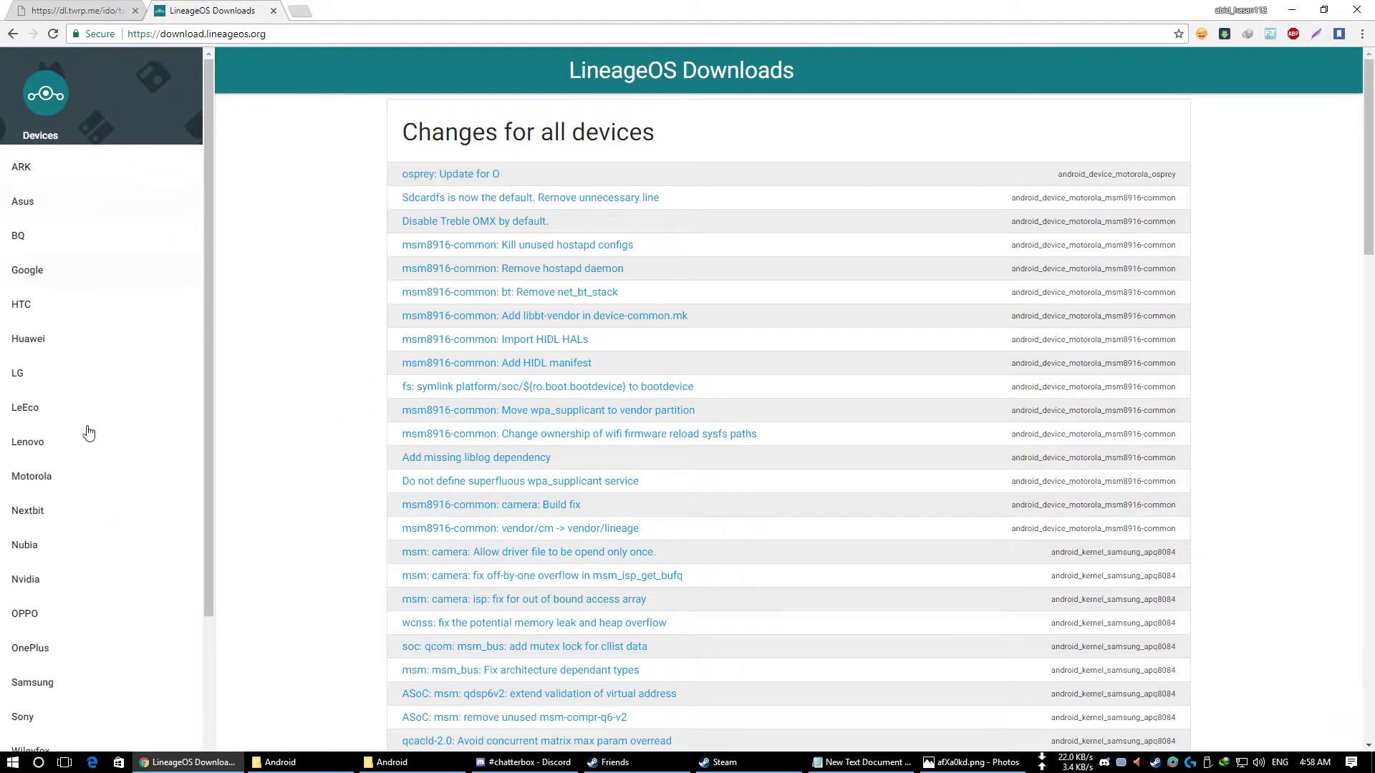
# Find Xiaomi in the device list and open the builds page for Redmi 3/Prime (ido).
pyautogui.scroll(-10, 73, 399)
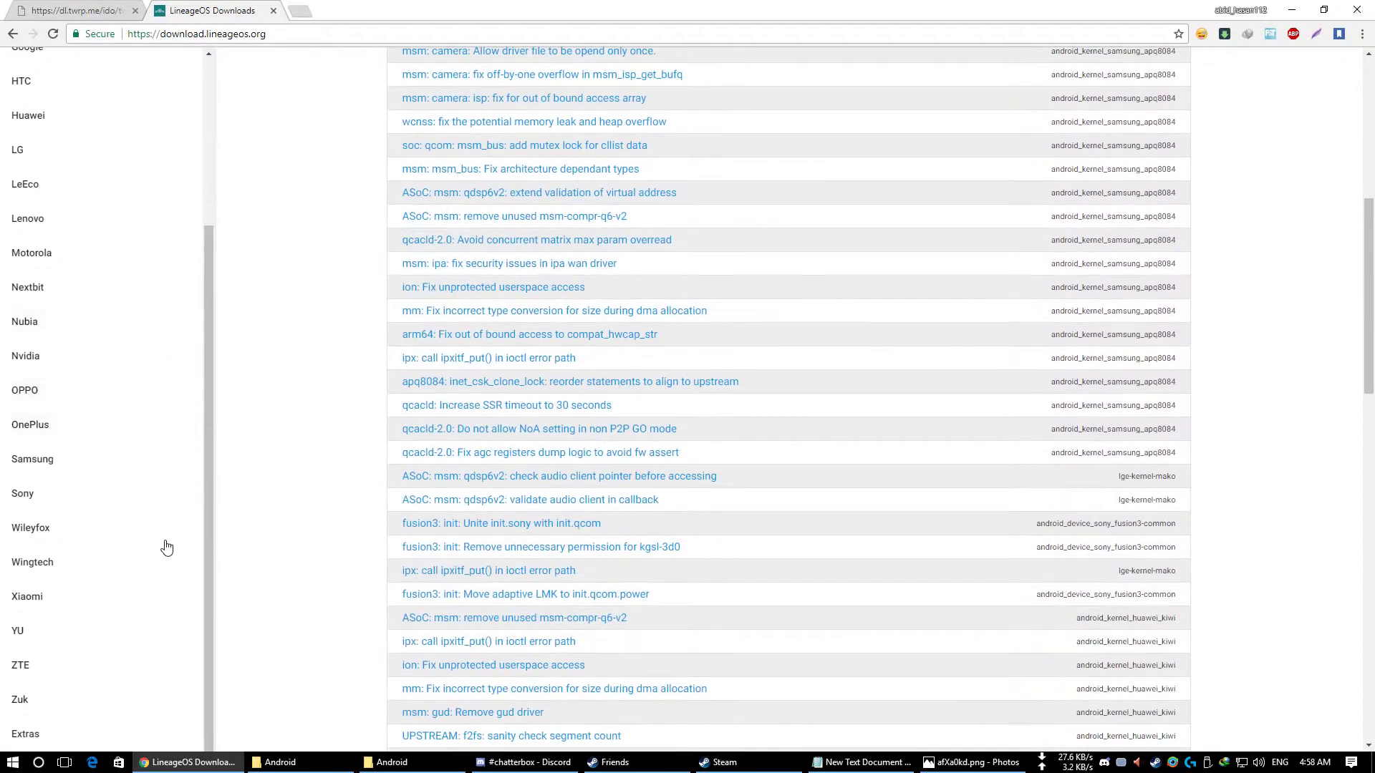
pyautogui.scroll(-1, 100, 573)
pyautogui.scroll(4, 83, 660)
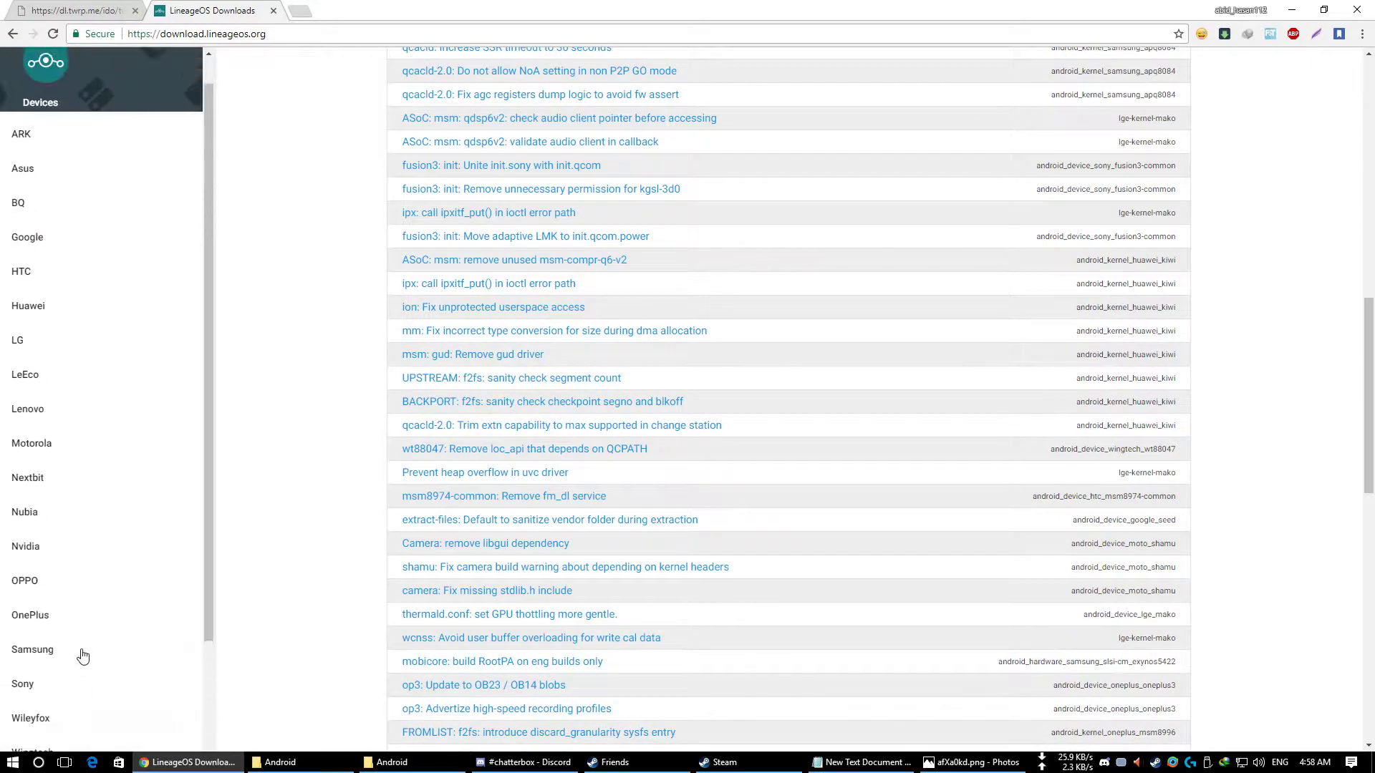
pyautogui.scroll(-7, 101, 461)
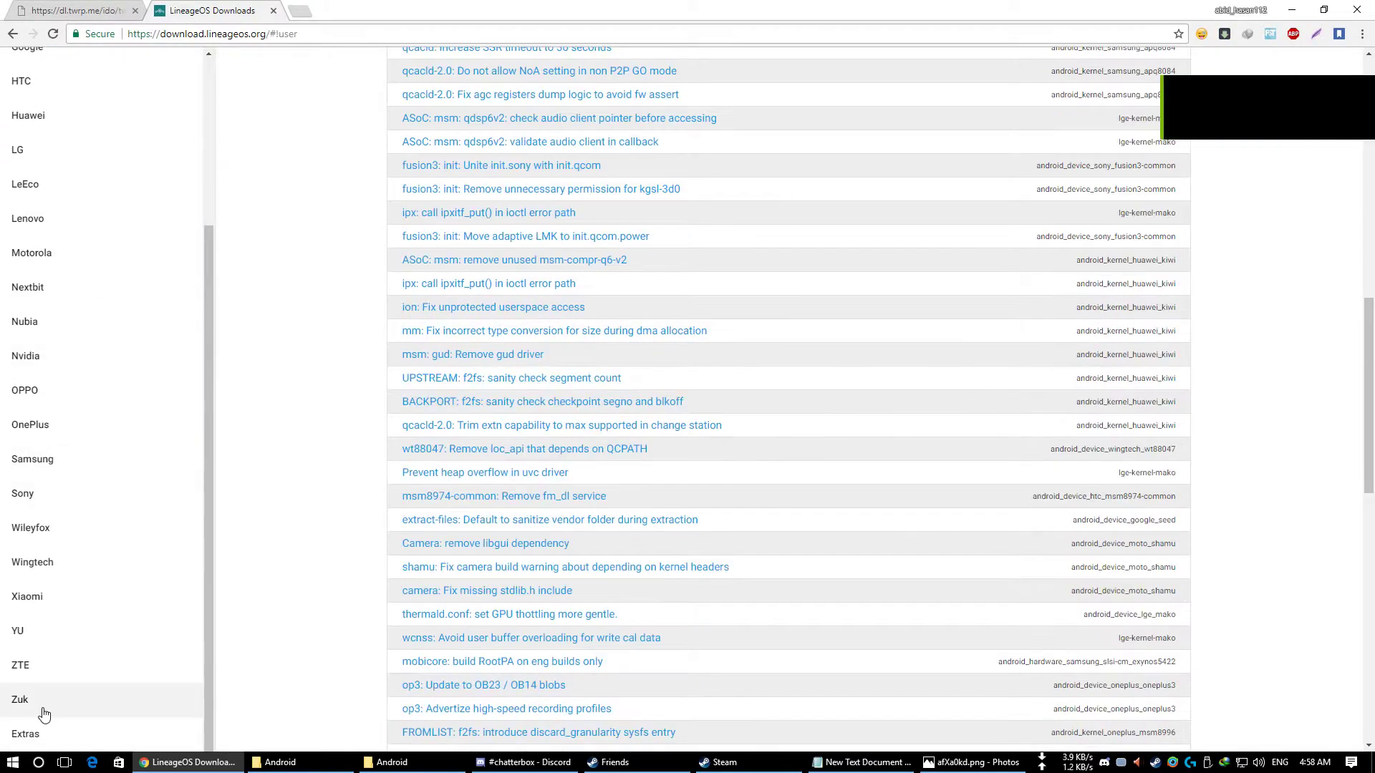
pyautogui.click(70, 600)
pyautogui.scroll(-4, 114, 605)
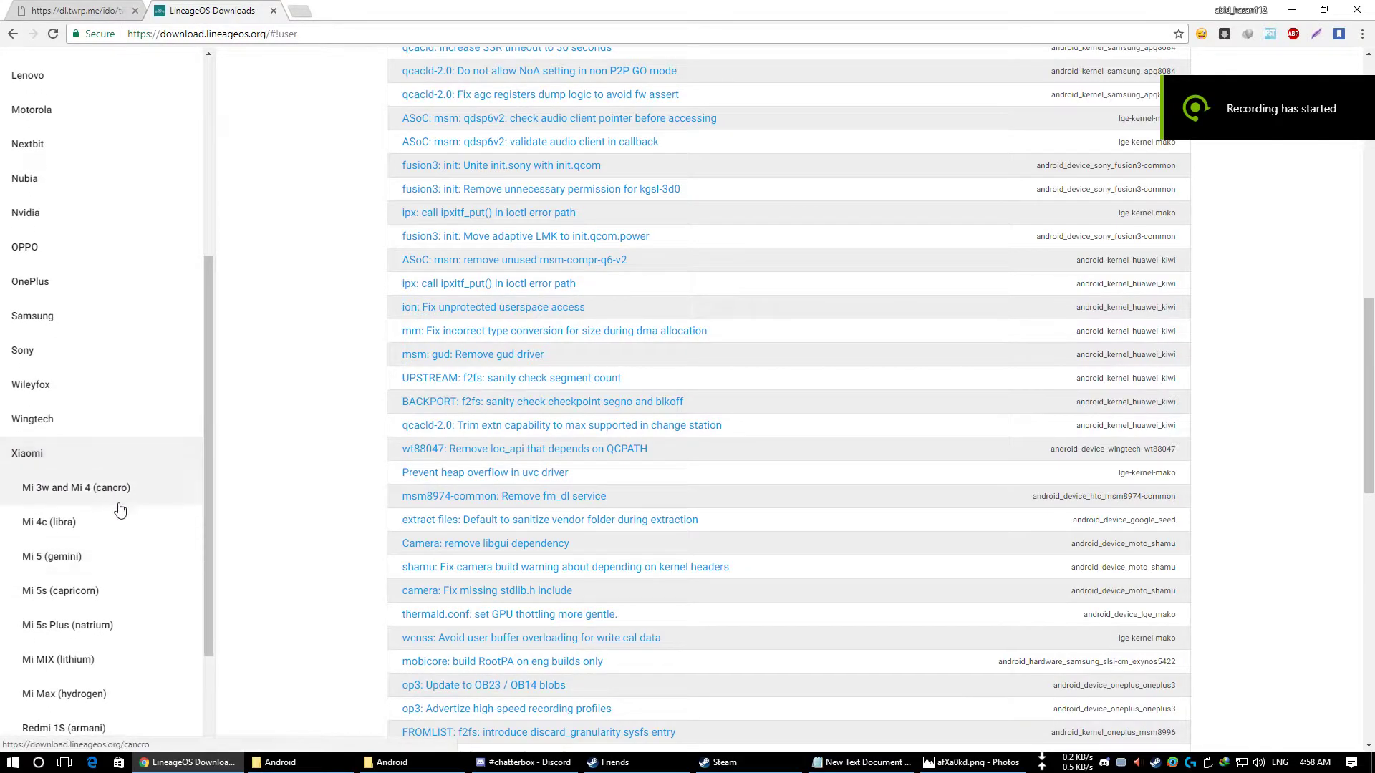
pyautogui.scroll(-1, 91, 625)
pyautogui.scroll(-2, 91, 626)
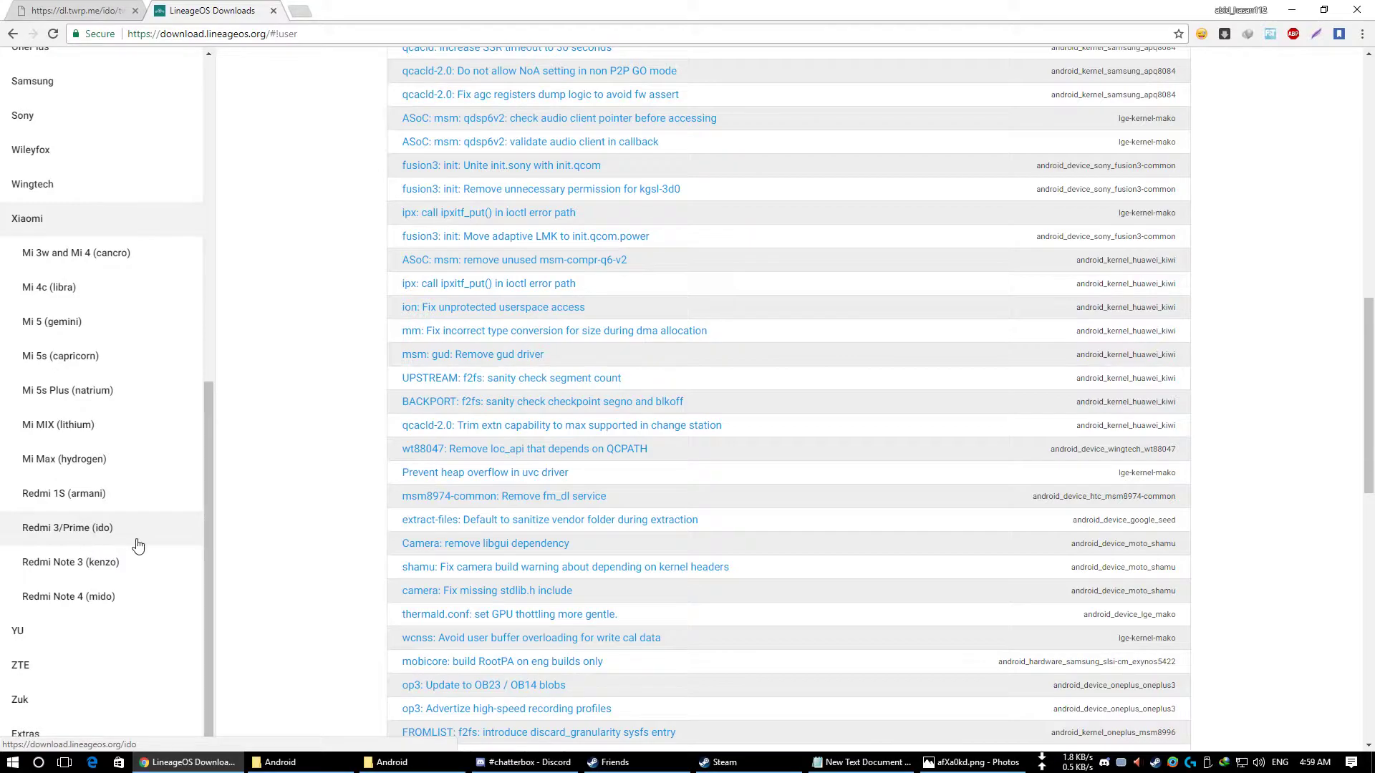
pyautogui.click(86, 538)
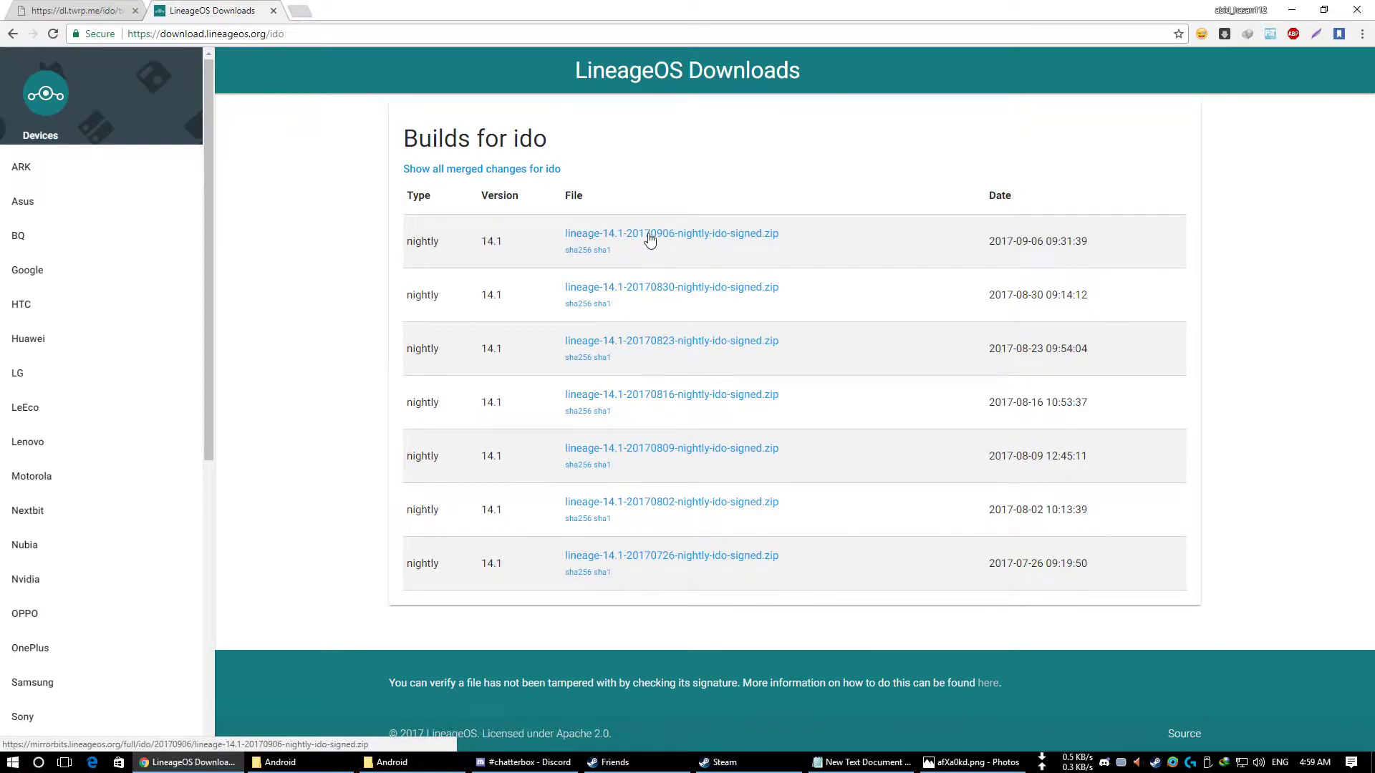
# Download lineage-14.1-20170906-nightly-ido-signed.zip with IDM and minimize the download progress window.
pyautogui.rightClick(675, 239)
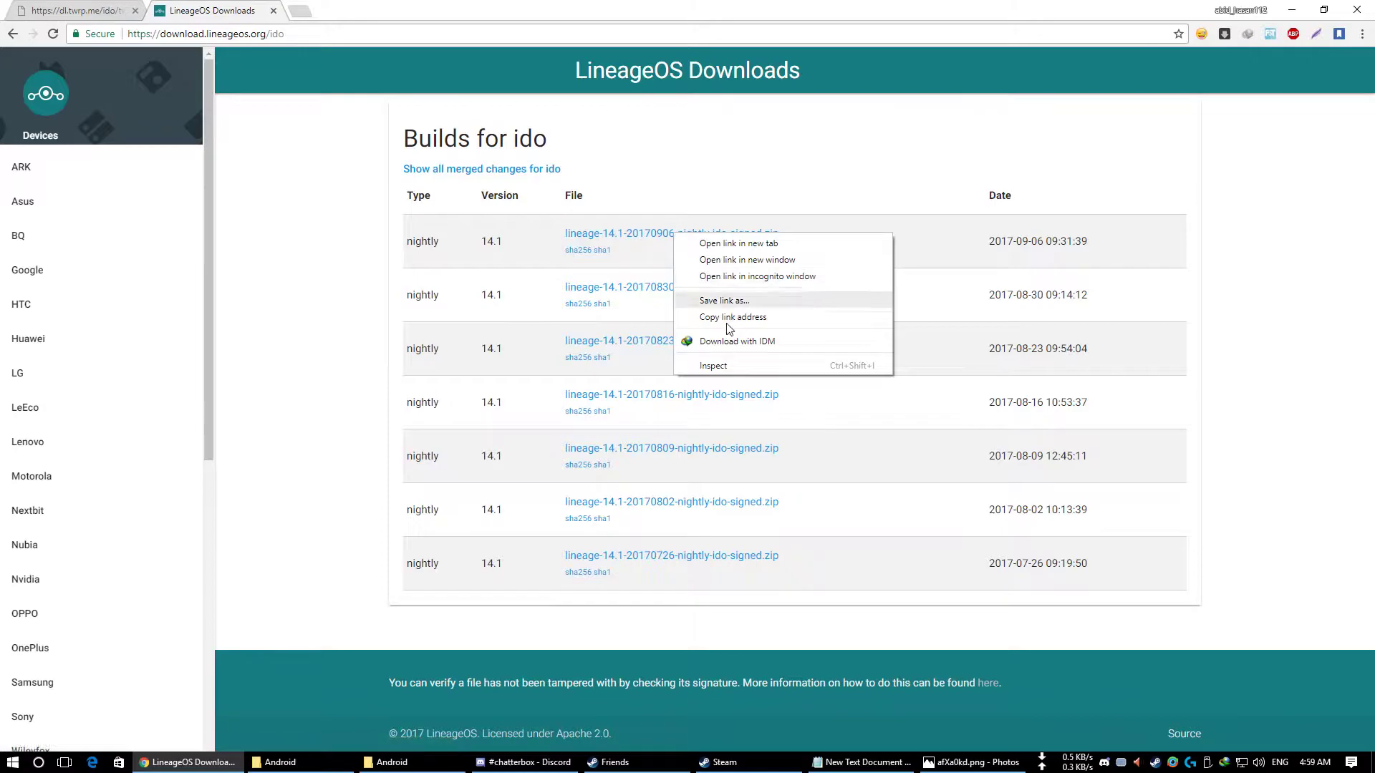
pyautogui.click(767, 338)
pyautogui.click(689, 444)
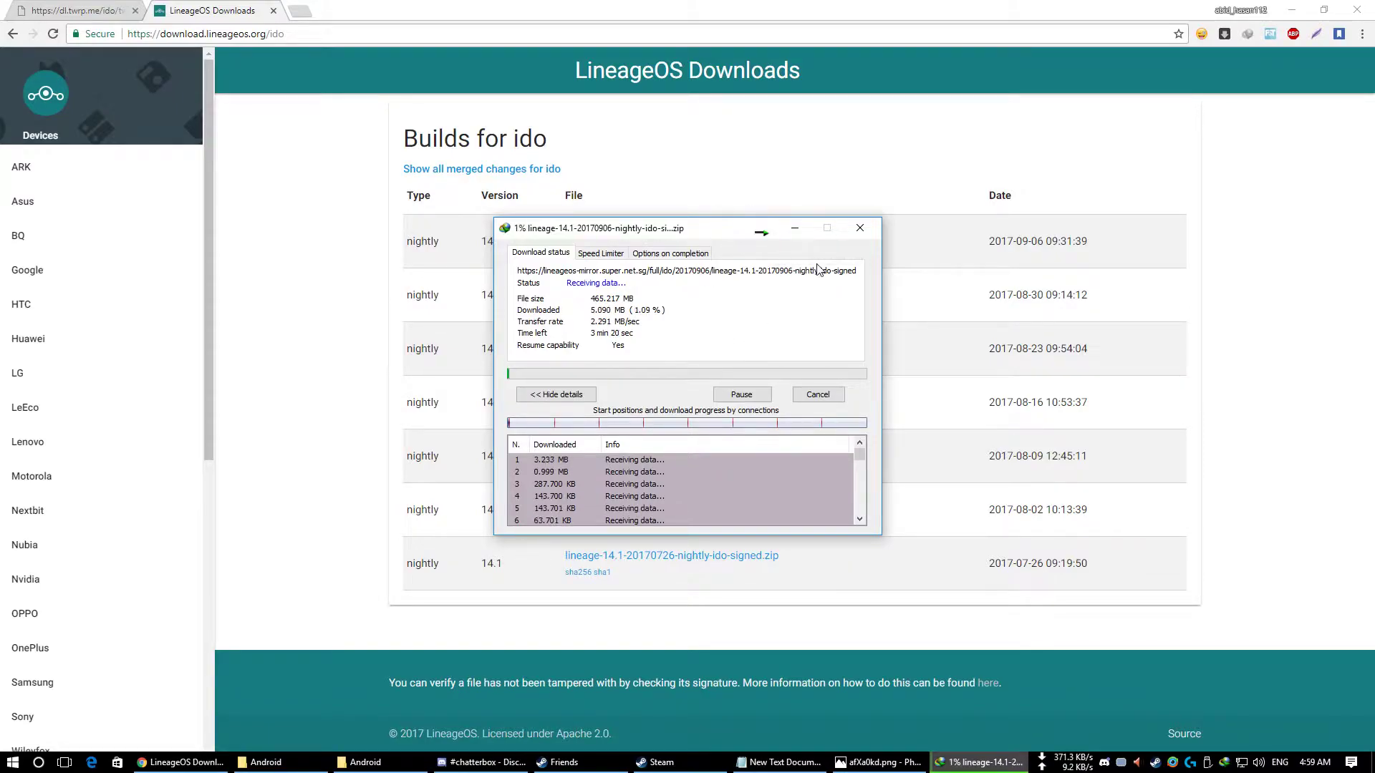
pyautogui.click(793, 232)
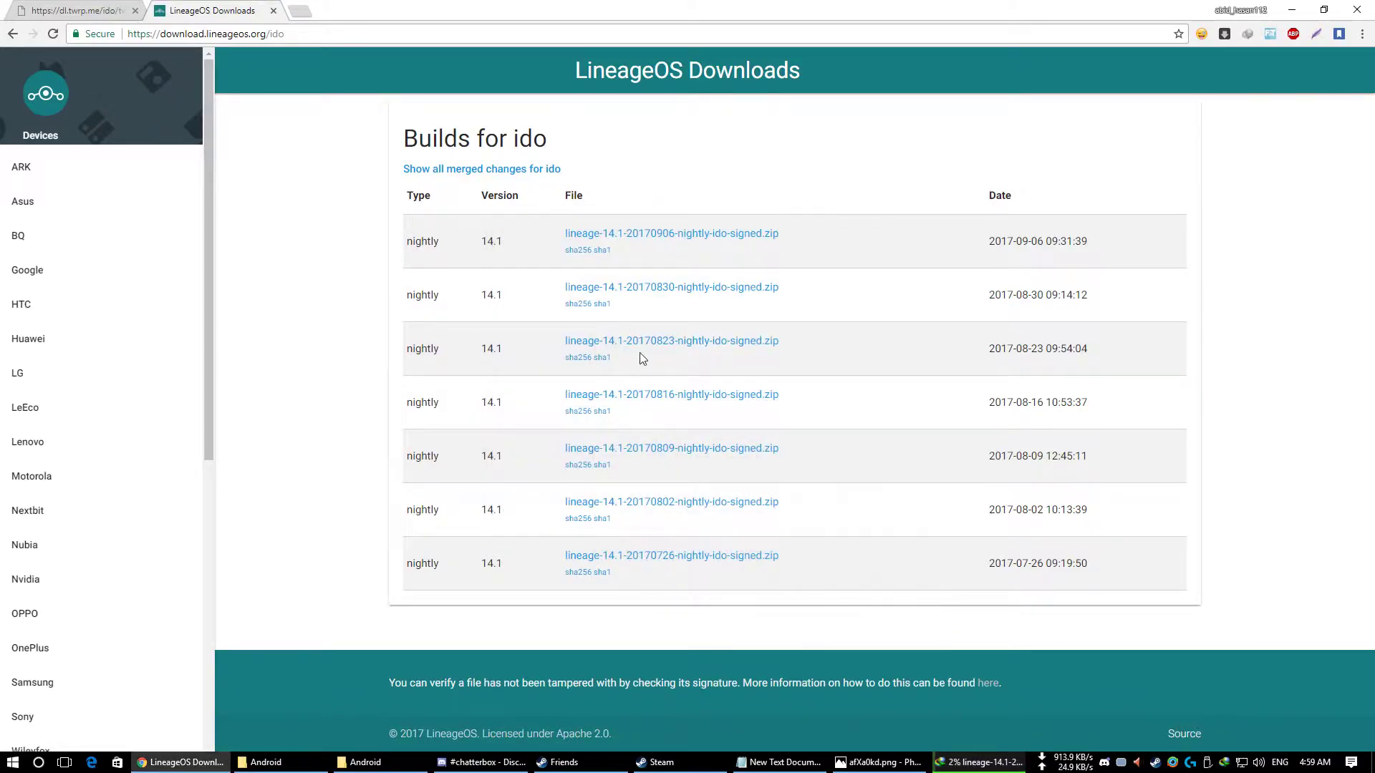
# Search the web for "gapps" in a new tab and open The Open GApps Project site.
pyautogui.click(301, 11)
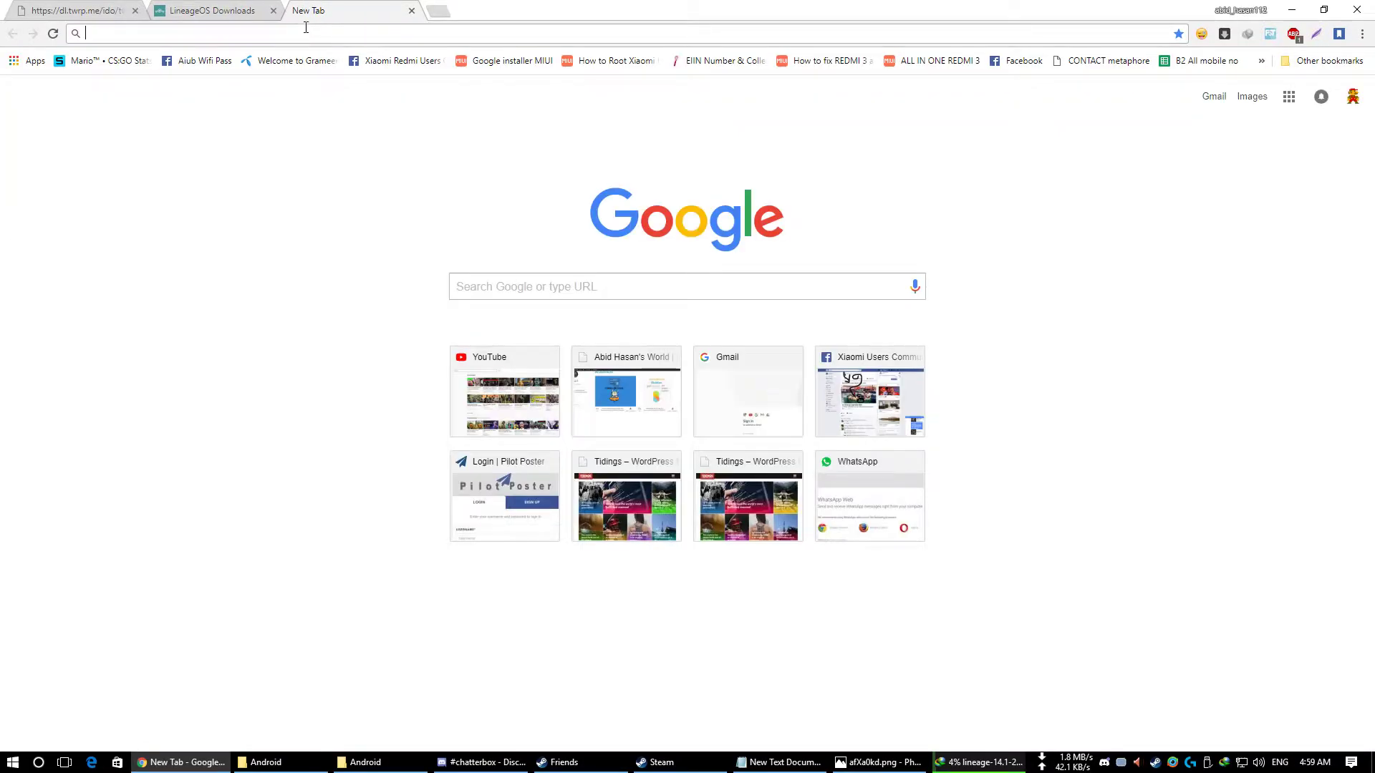
pyautogui.click(271, 7)
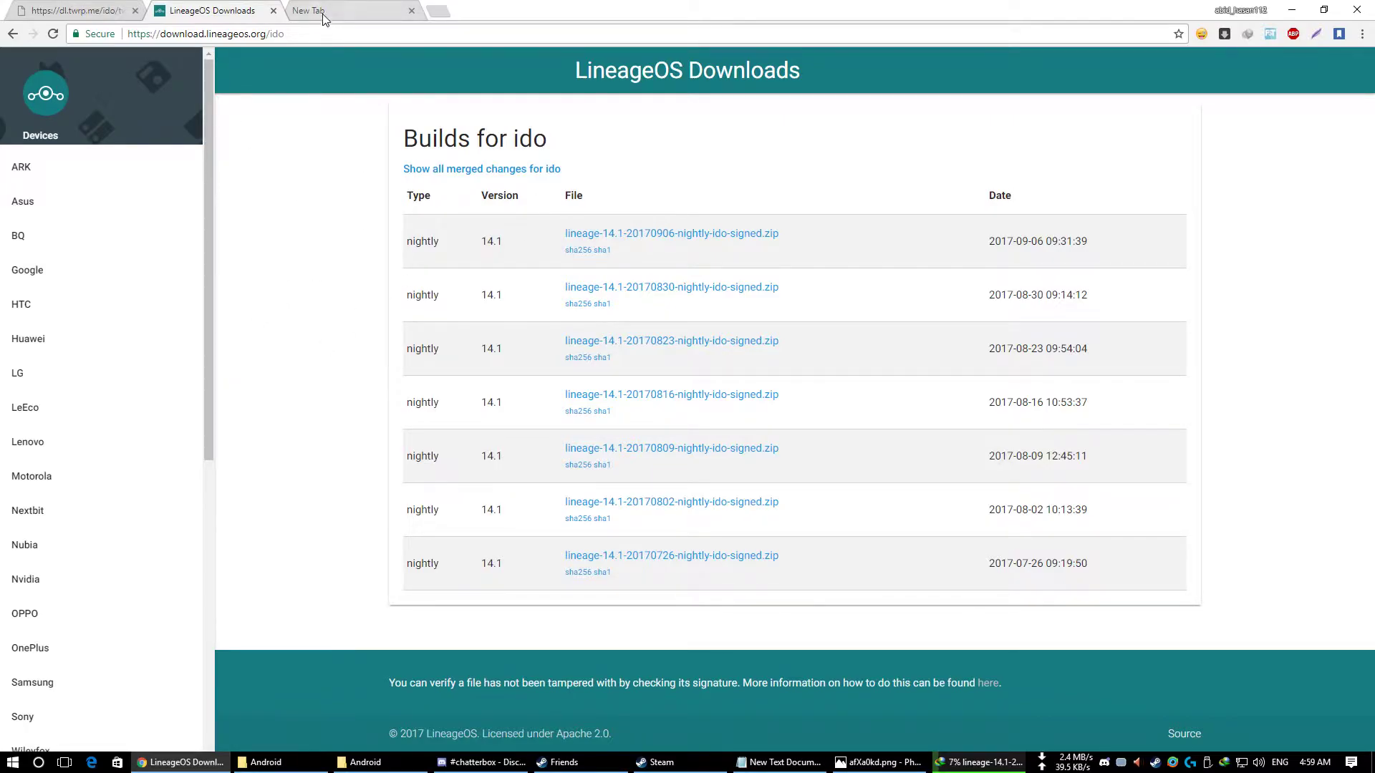
pyautogui.click(351, 9)
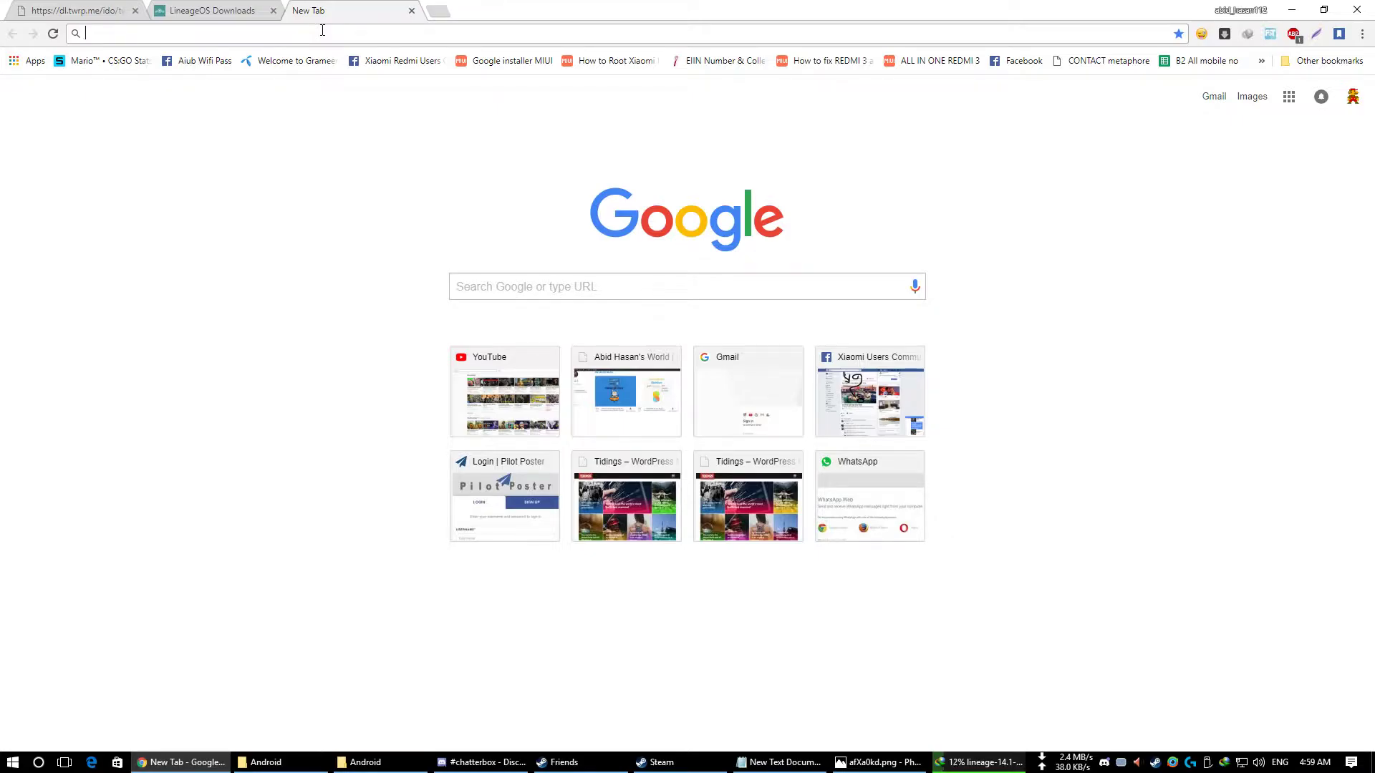
pyautogui.write('ga')
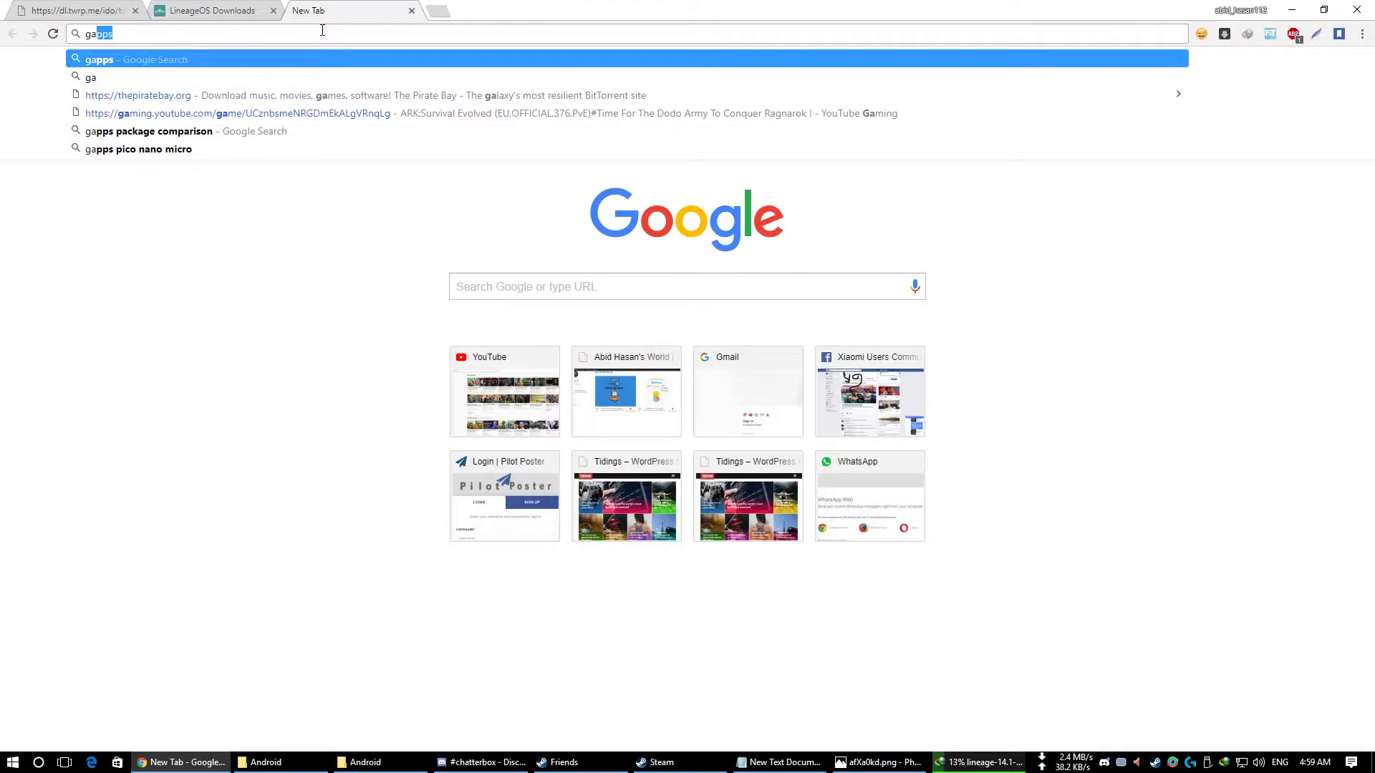
pyautogui.press('Return')
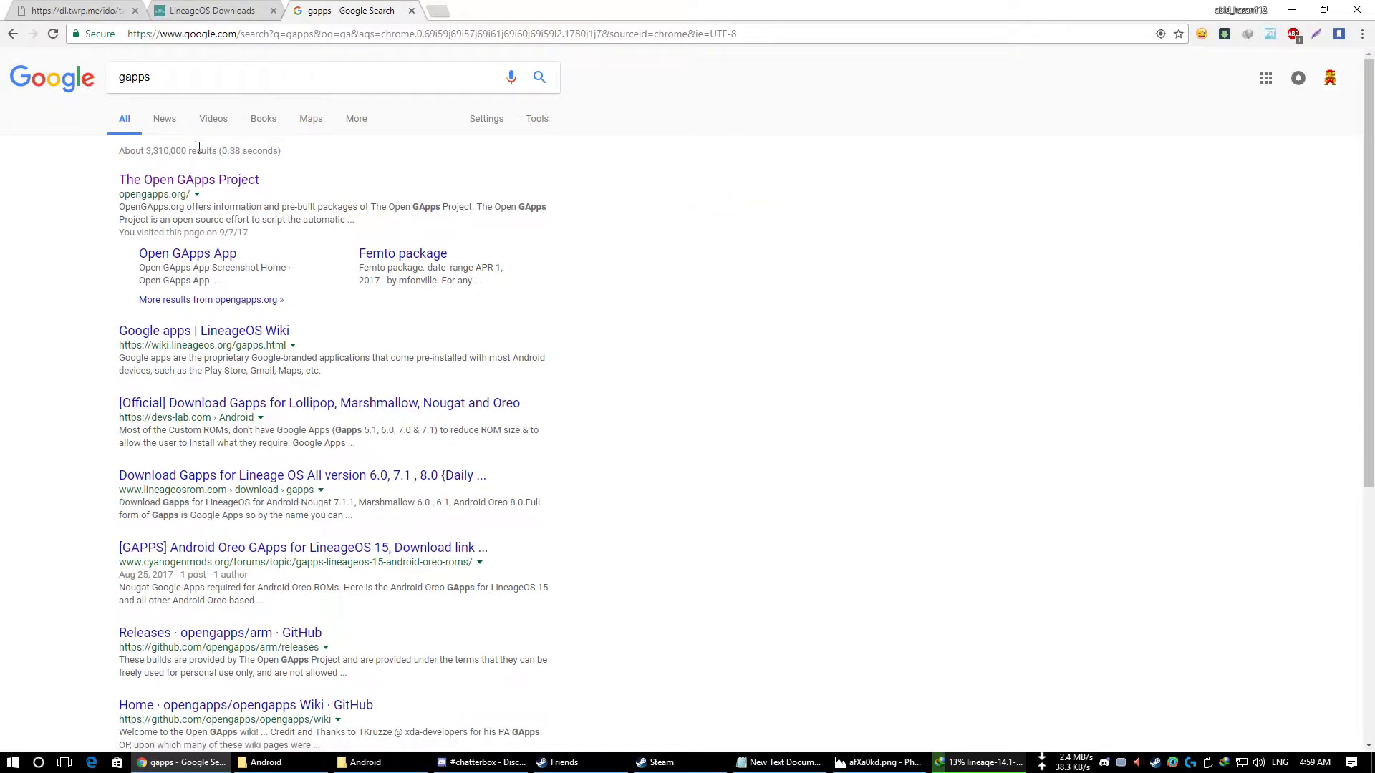
pyautogui.click(204, 184)
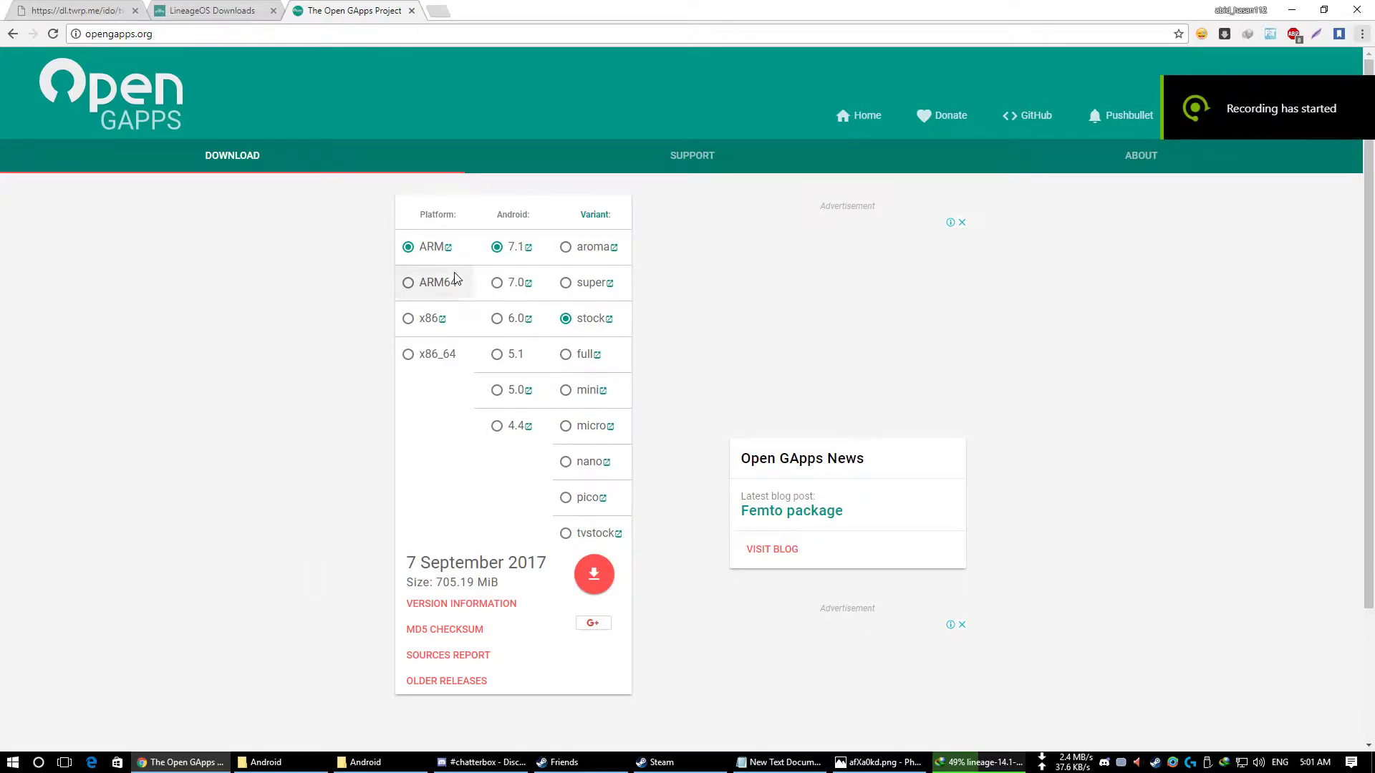
# Choose the ARM64 platform and check the newest LineageOS build's version against the Android 7.1 option.
pyautogui.click(416, 283)
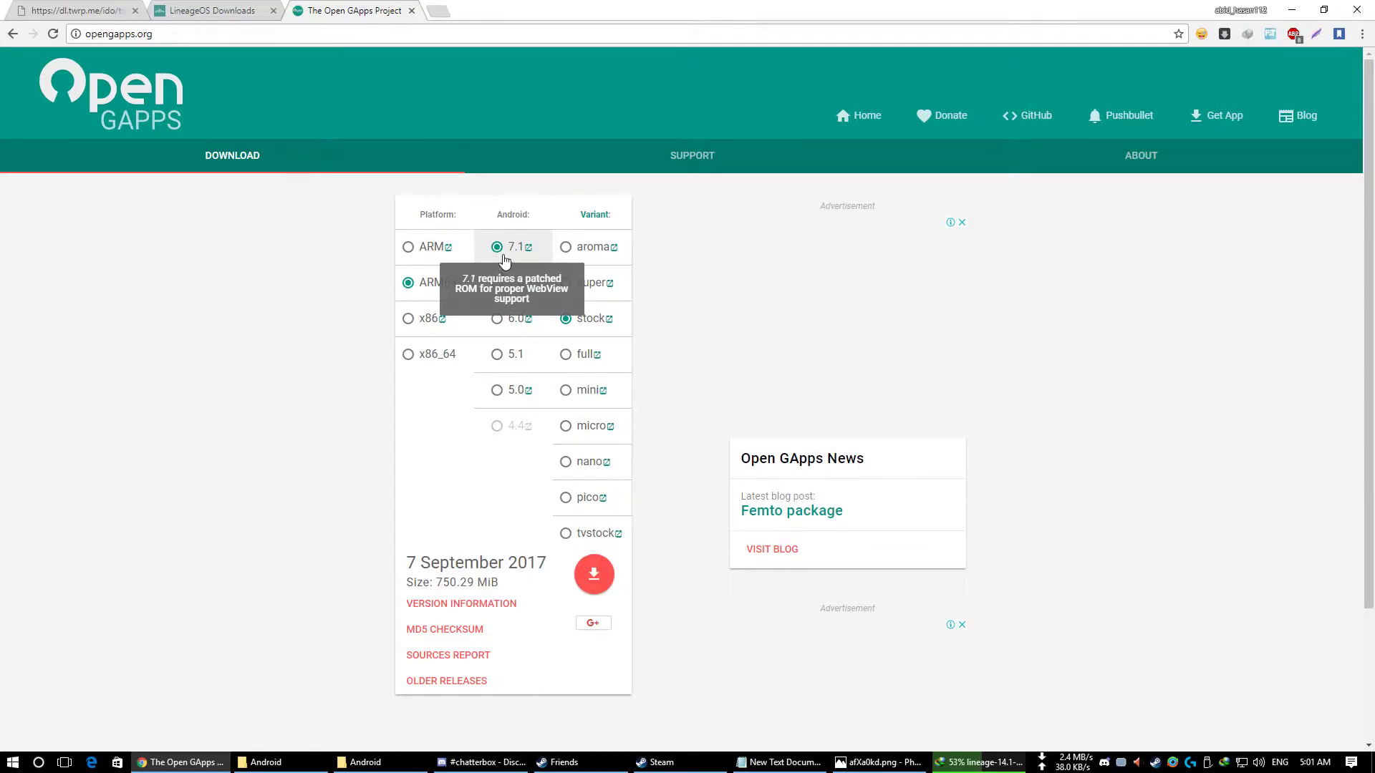
pyautogui.click(203, 7)
pyautogui.moveTo(482, 242); pyautogui.dragTo(505, 236)
pyautogui.click(490, 243)
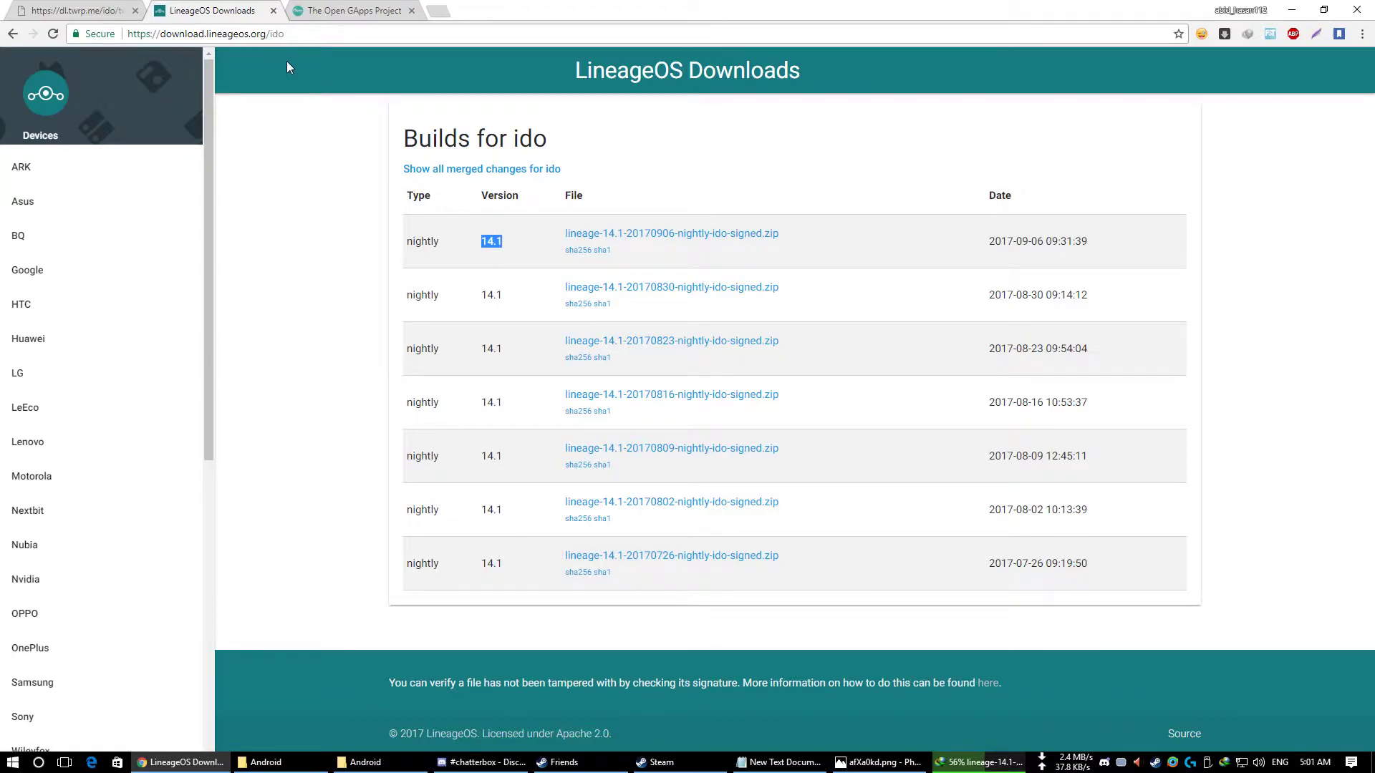
pyautogui.click(370, 5)
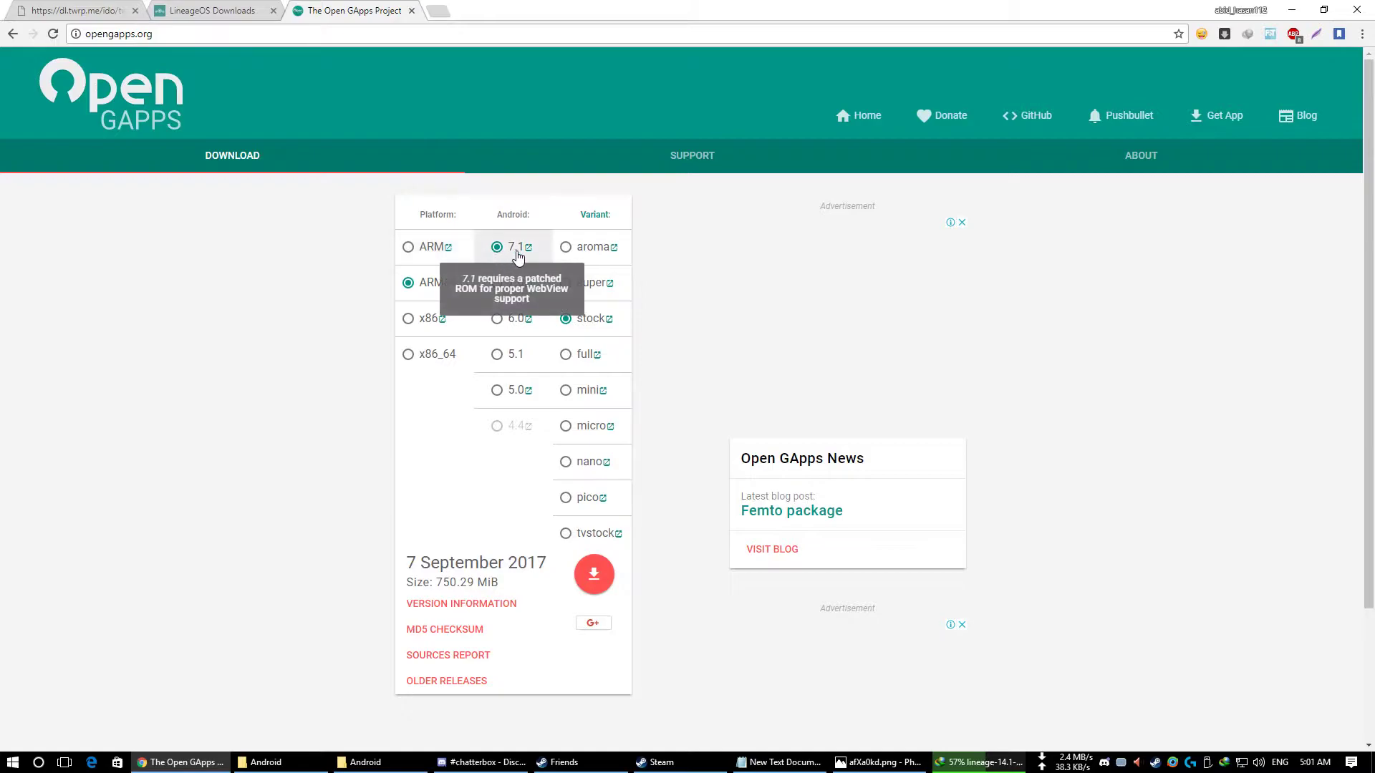
pyautogui.moveTo(519, 252)
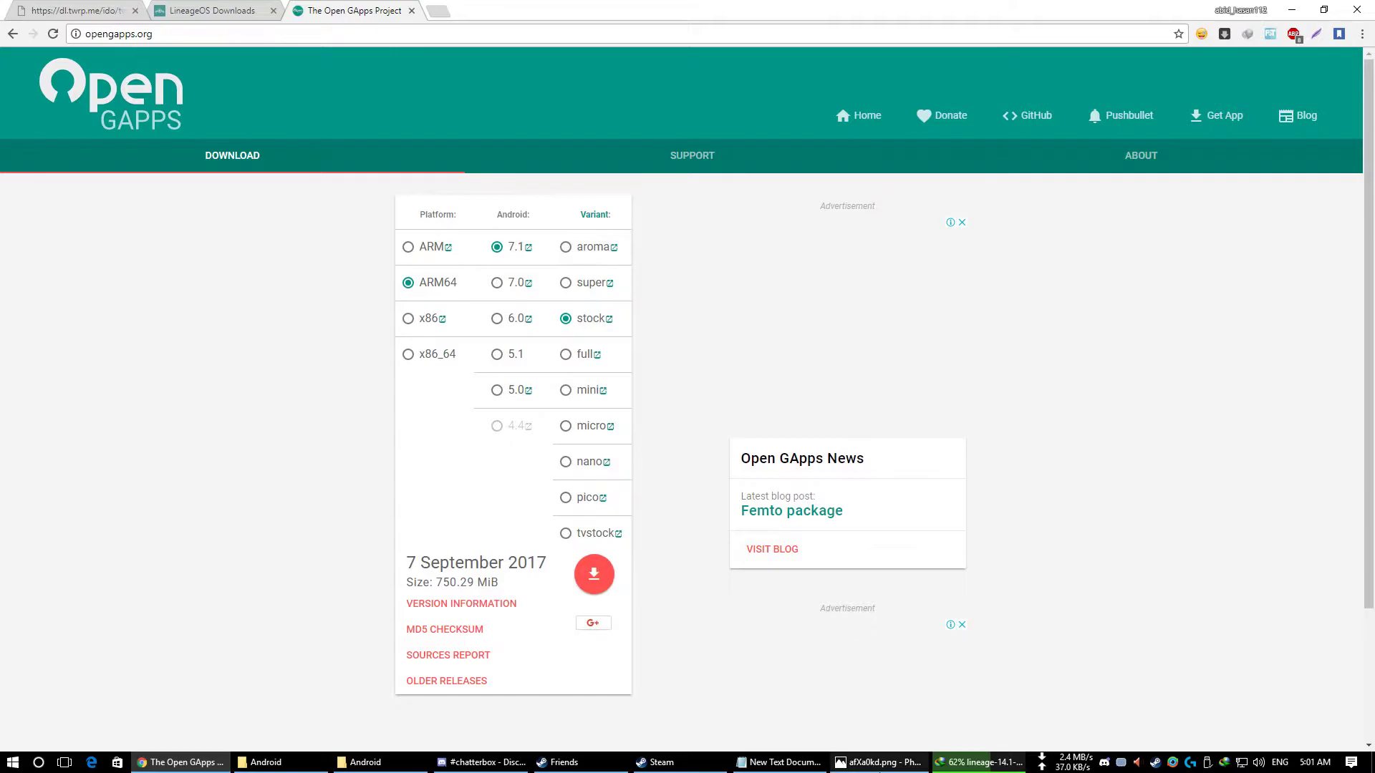
# Review the GApps package comparison image in Photos and compare the package sizes of the nano and stock variants on Open GApps.
pyautogui.click(880, 762)
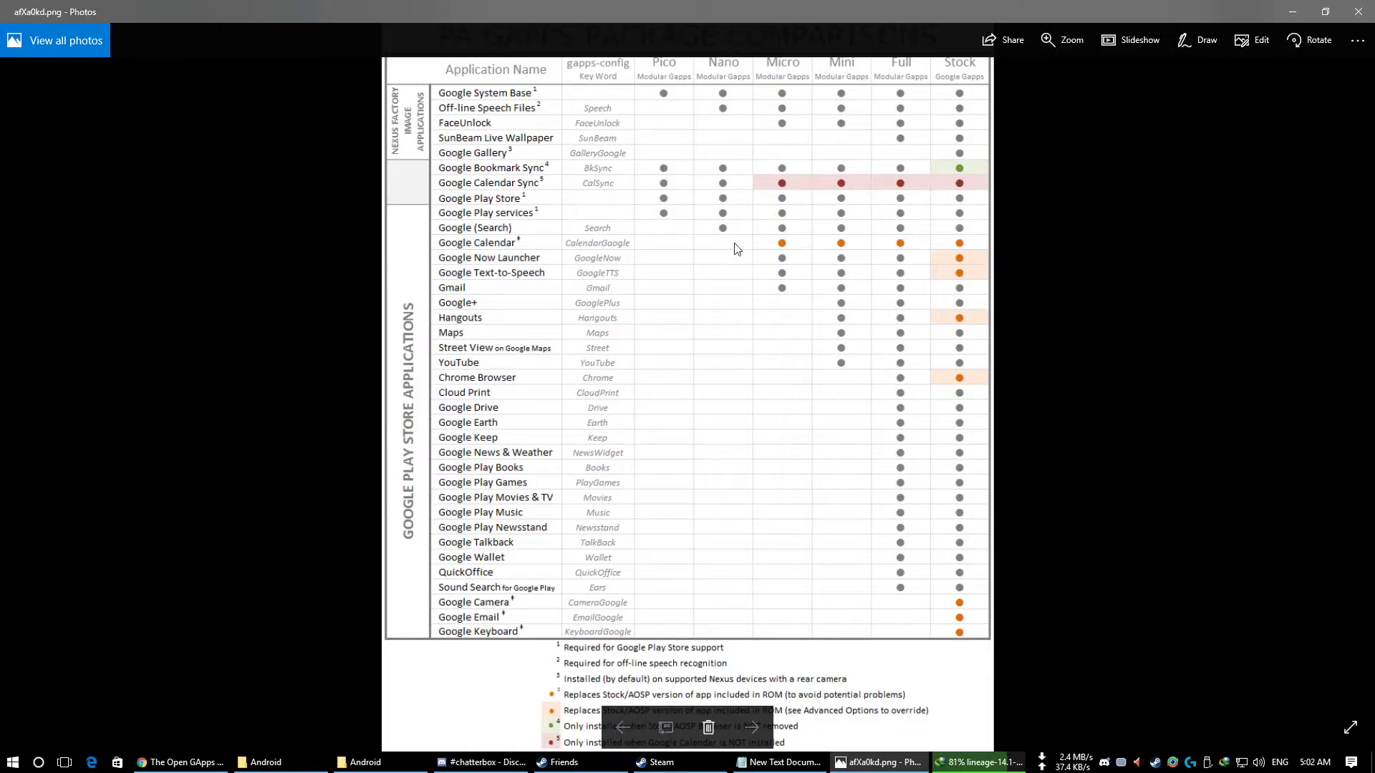
pyautogui.click(1292, 12)
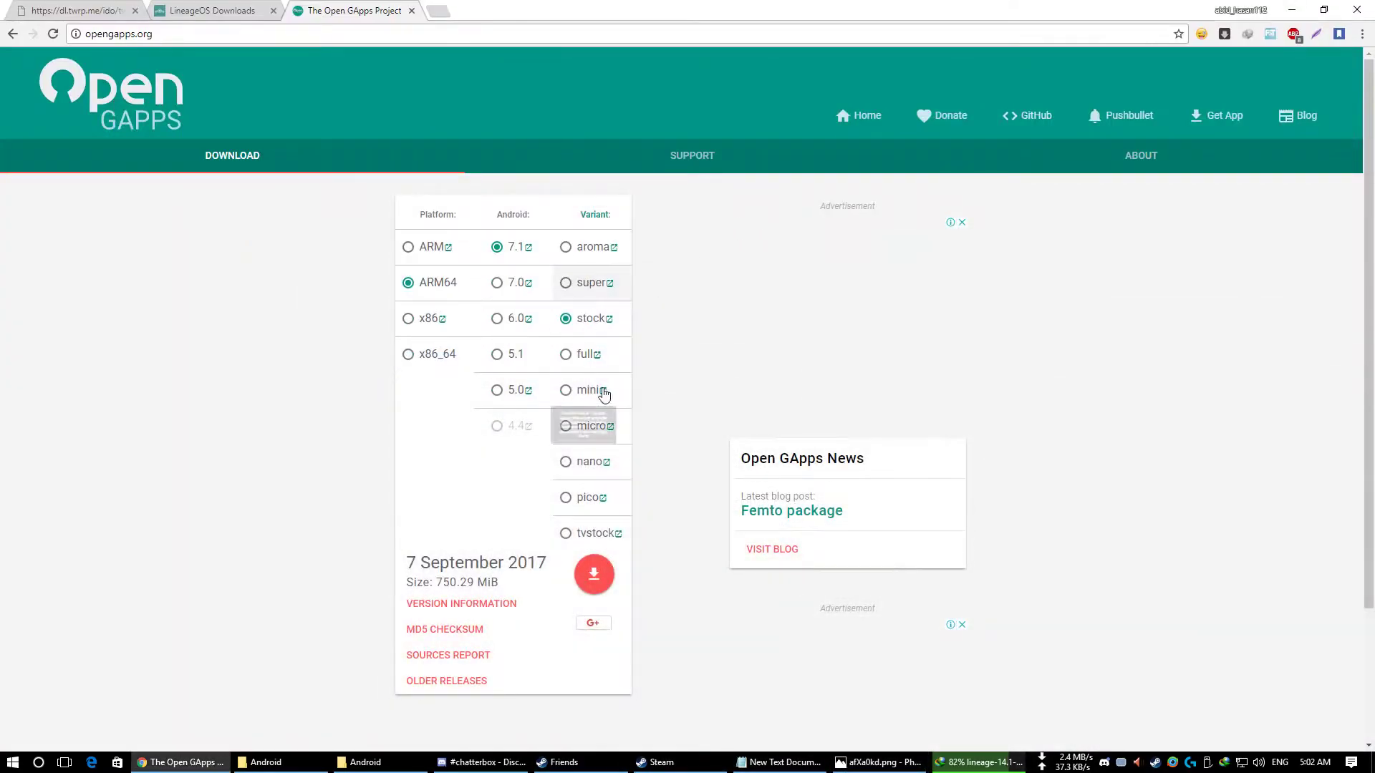
pyautogui.scroll(-1, 566, 439)
pyautogui.click(566, 391)
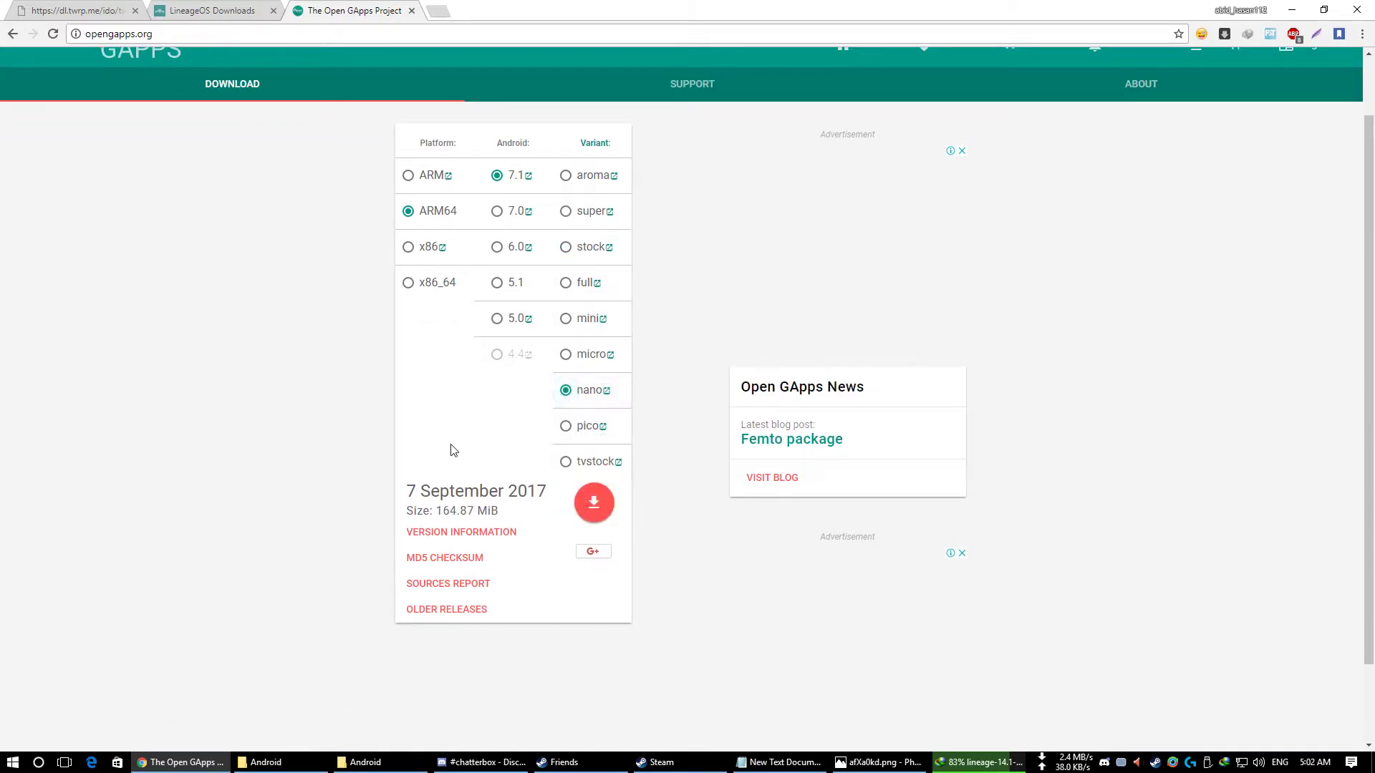
pyautogui.doubleClick(438, 510)
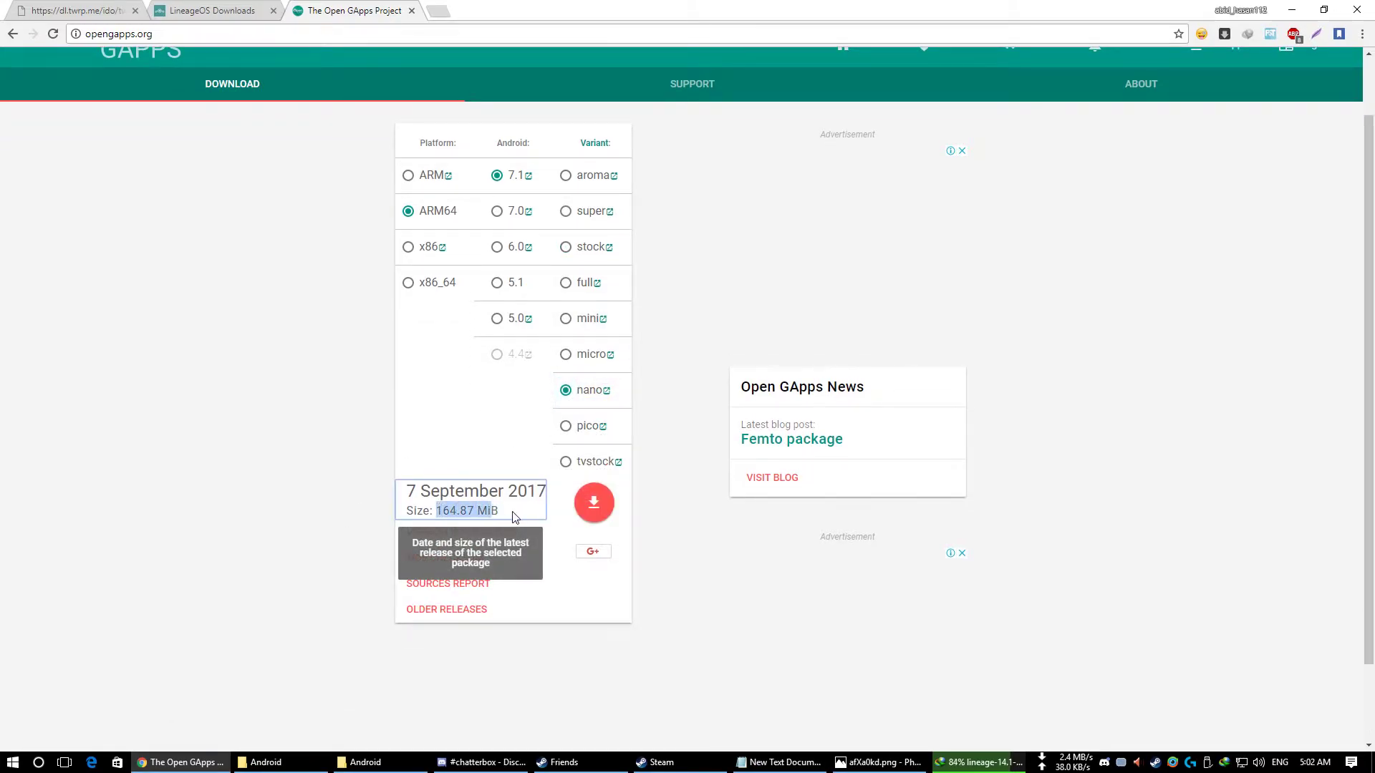
pyautogui.moveTo(476, 509); pyautogui.dragTo(508, 516)
pyautogui.click(501, 514)
pyautogui.click(568, 247)
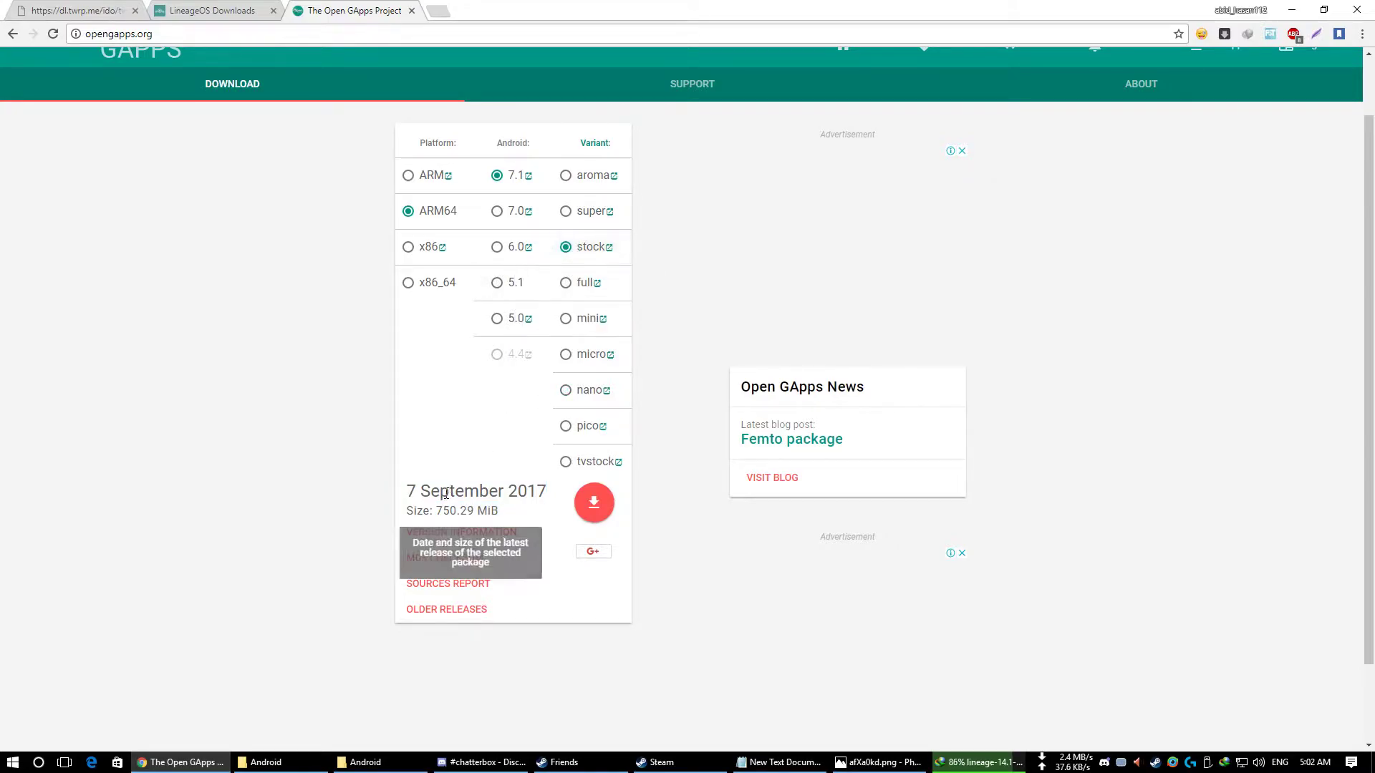
pyautogui.moveTo(469, 510); pyautogui.dragTo(519, 516)
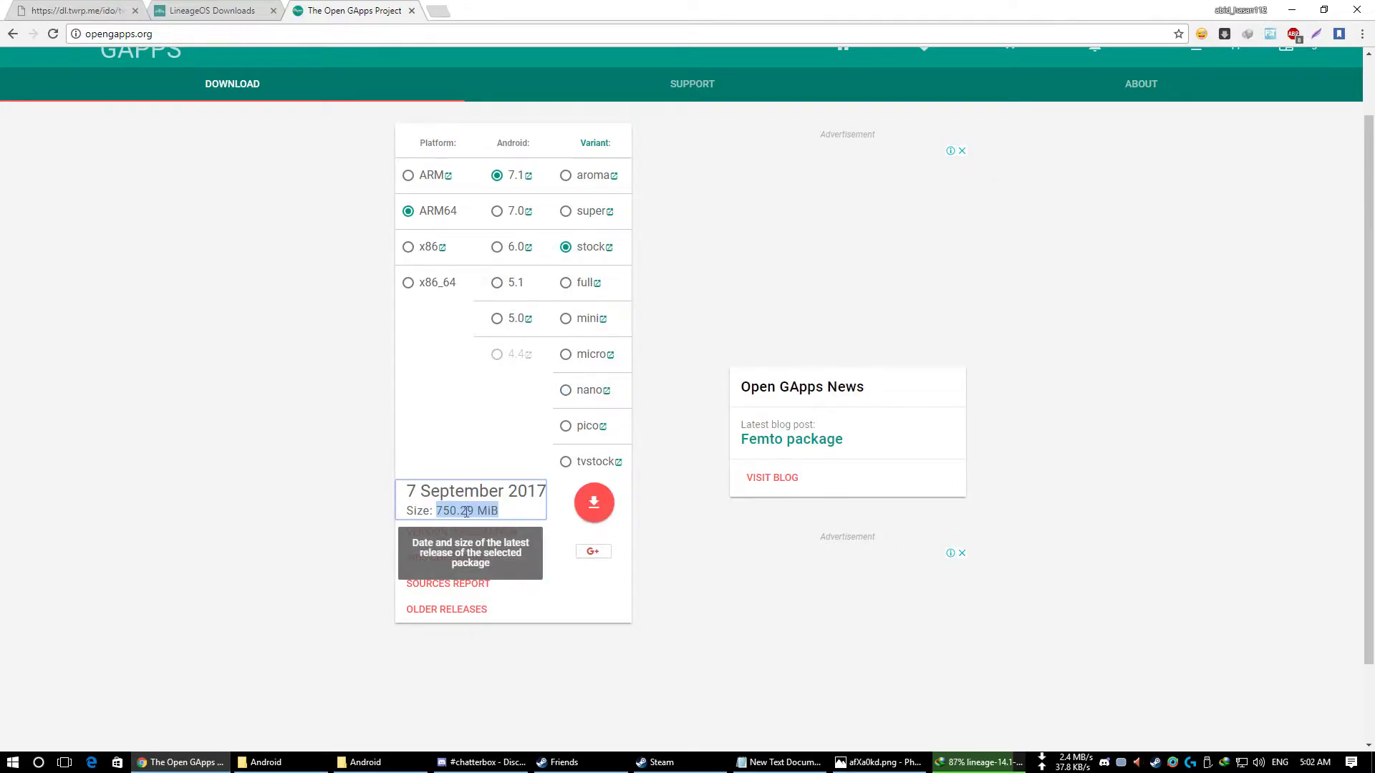
pyautogui.click(262, 485)
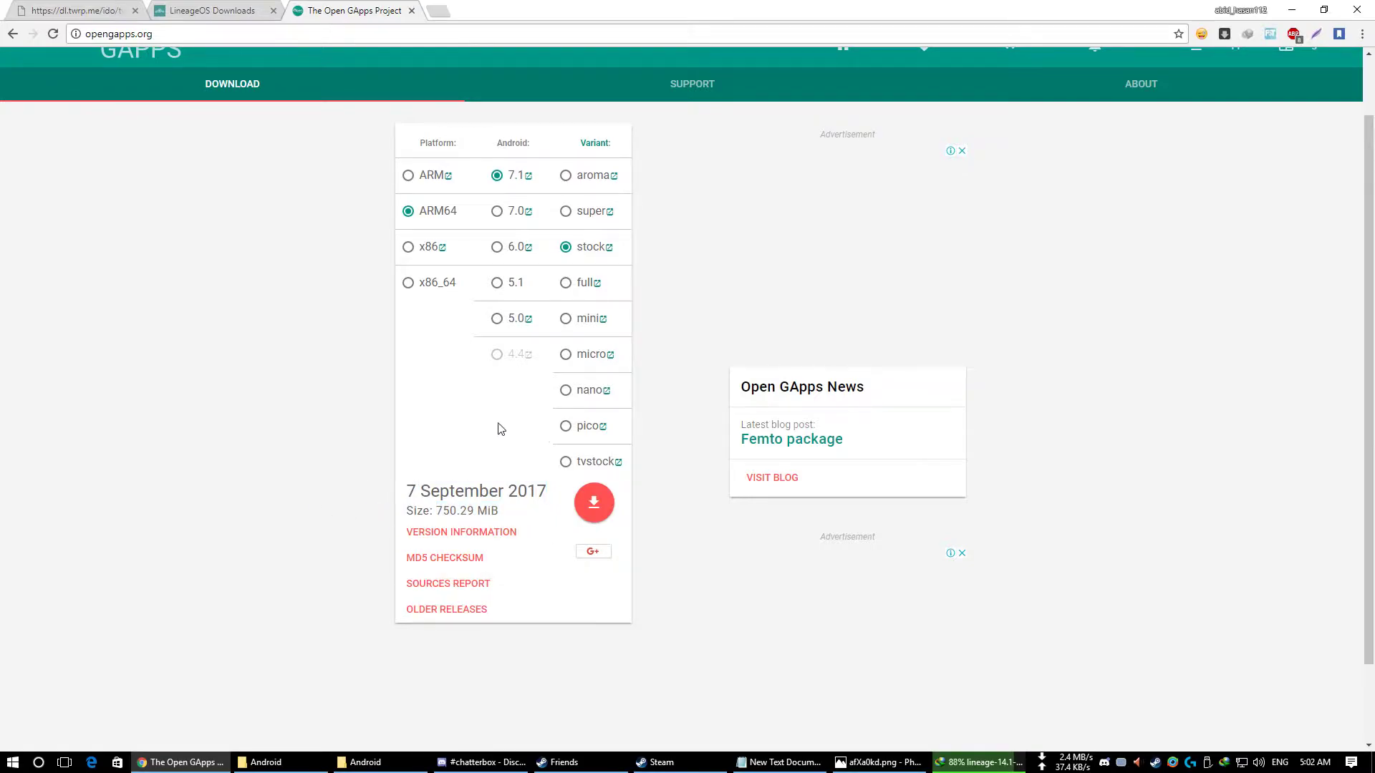
# Select the nano variant and download the ARM64 Android 7.1 Open GApps package with the download manager.
pyautogui.click(589, 386)
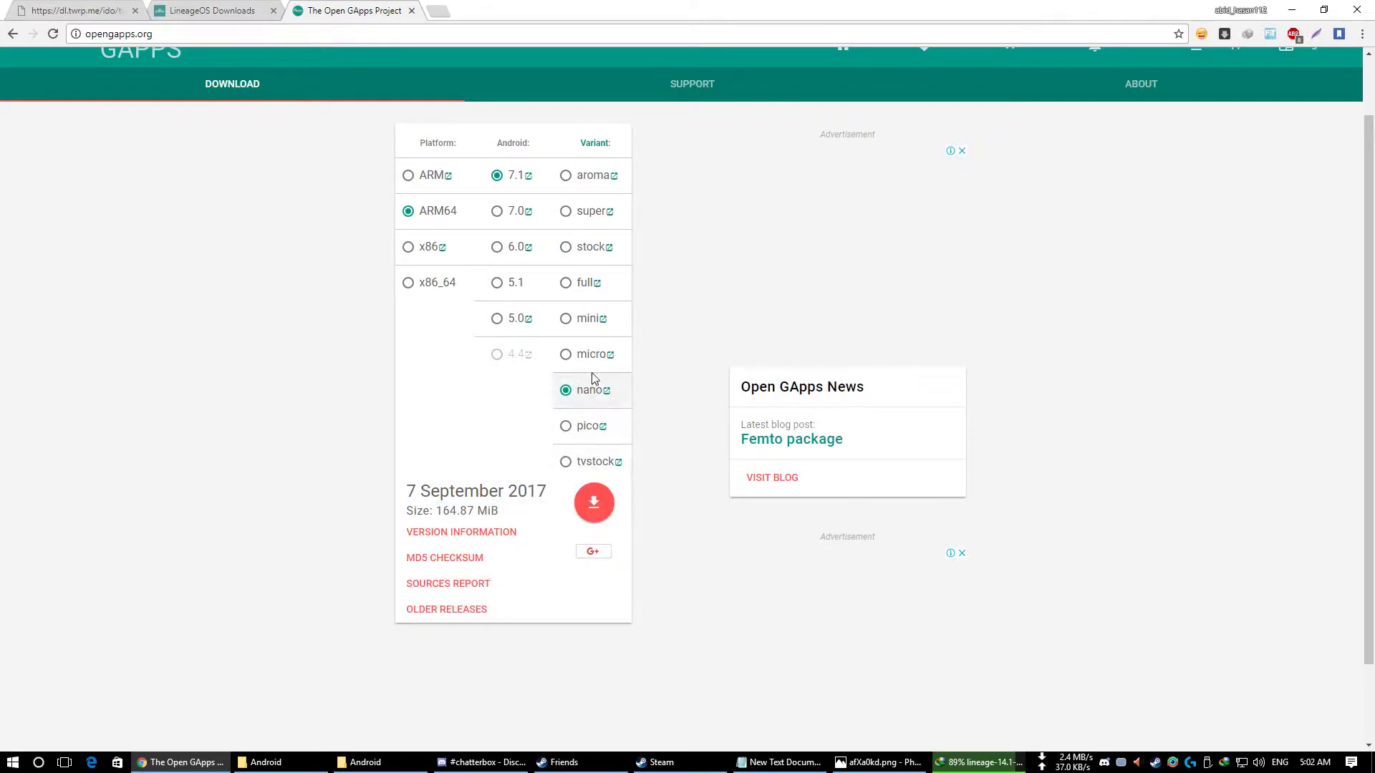
pyautogui.click(598, 501)
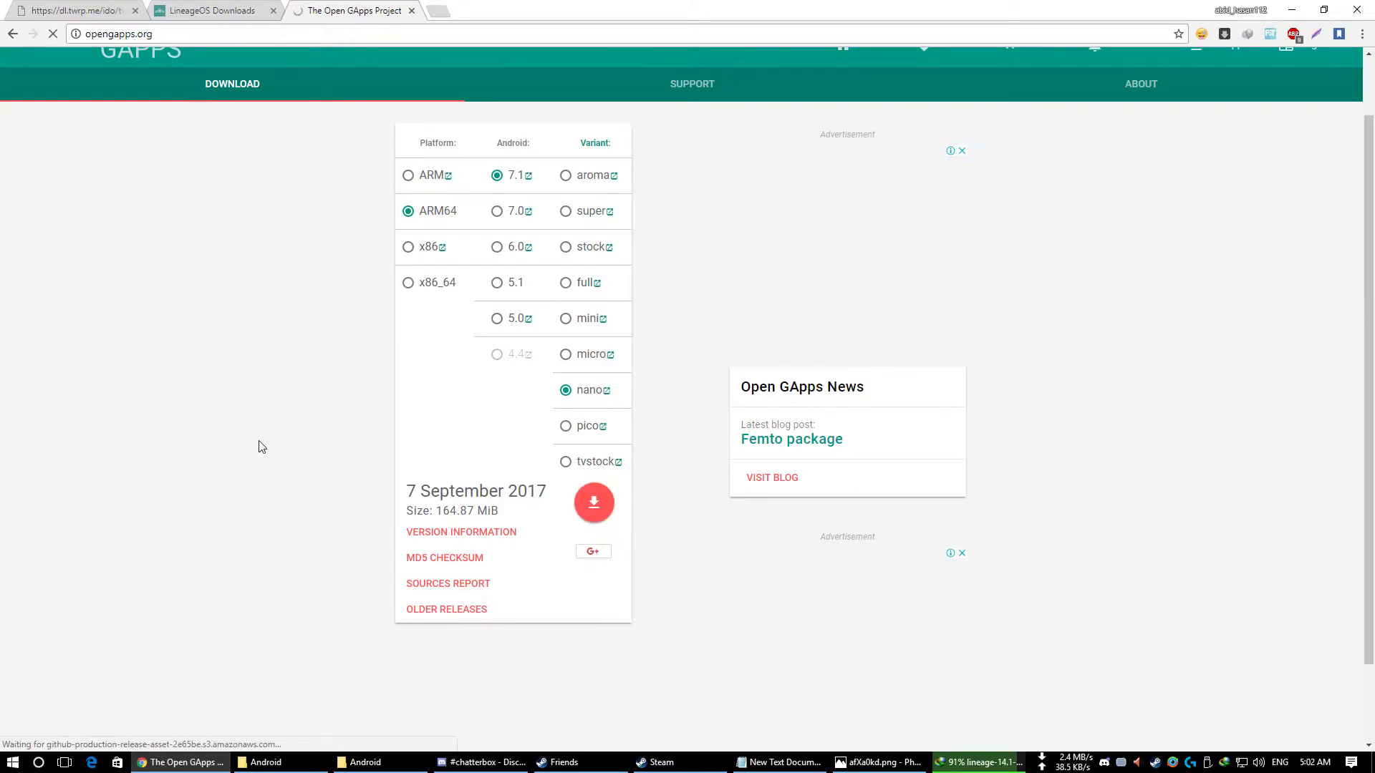
pyautogui.click(695, 447)
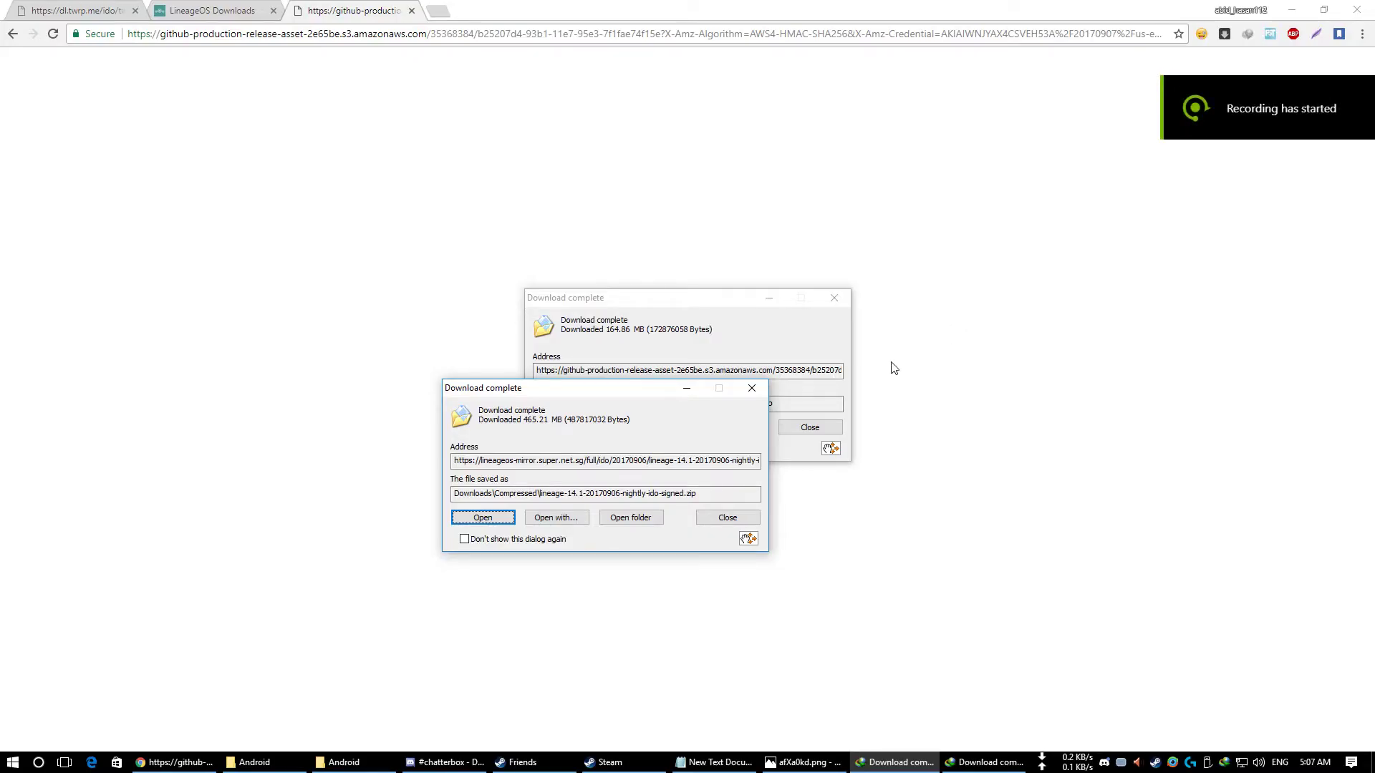
# Open the ANDROID folder on the desktop and move the downloaded LineageOS zip into it, closing its download notice.
pyautogui.moveTo(620, 392); pyautogui.dragTo(562, 385)
pyautogui.click(1290, 7)
pyautogui.click(1287, 6)
pyautogui.doubleClick(190, 326)
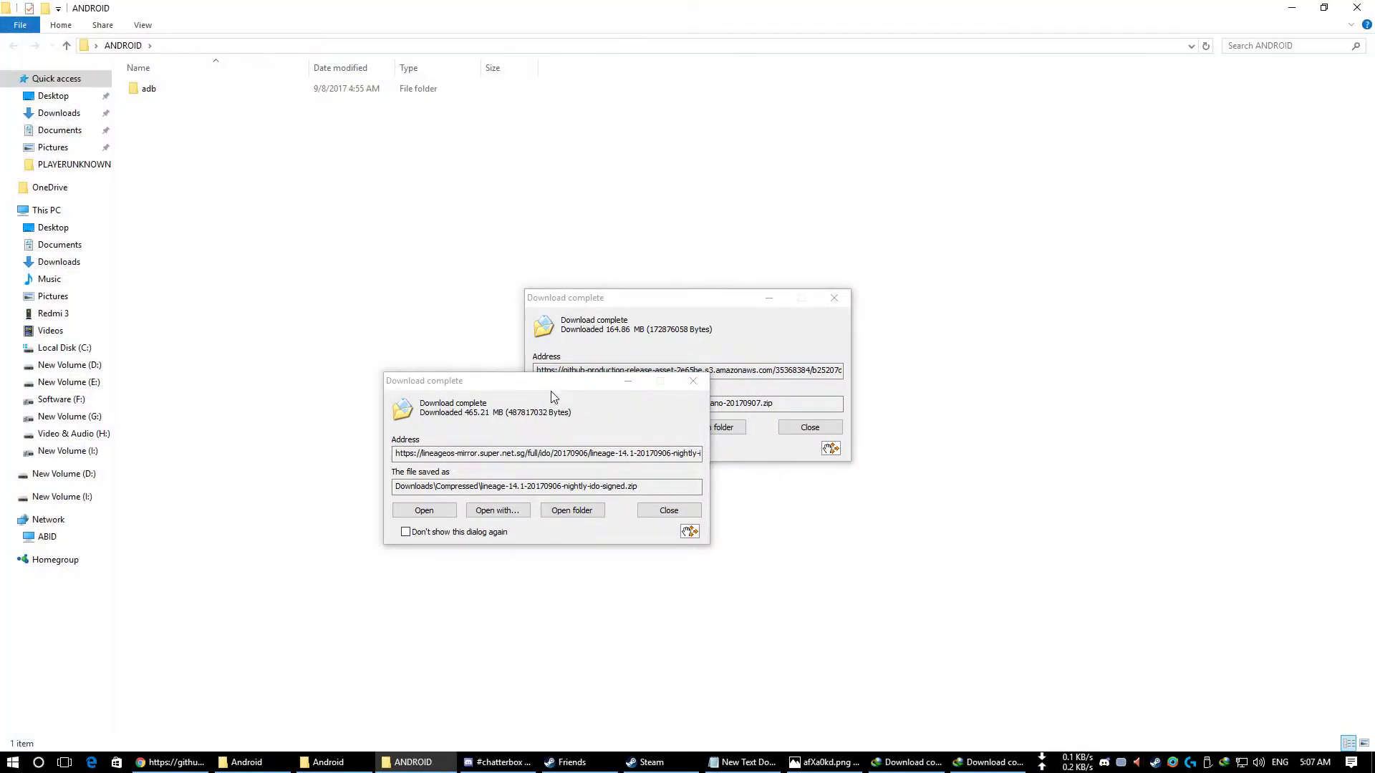
pyautogui.moveTo(555, 391); pyautogui.dragTo(960, 306)
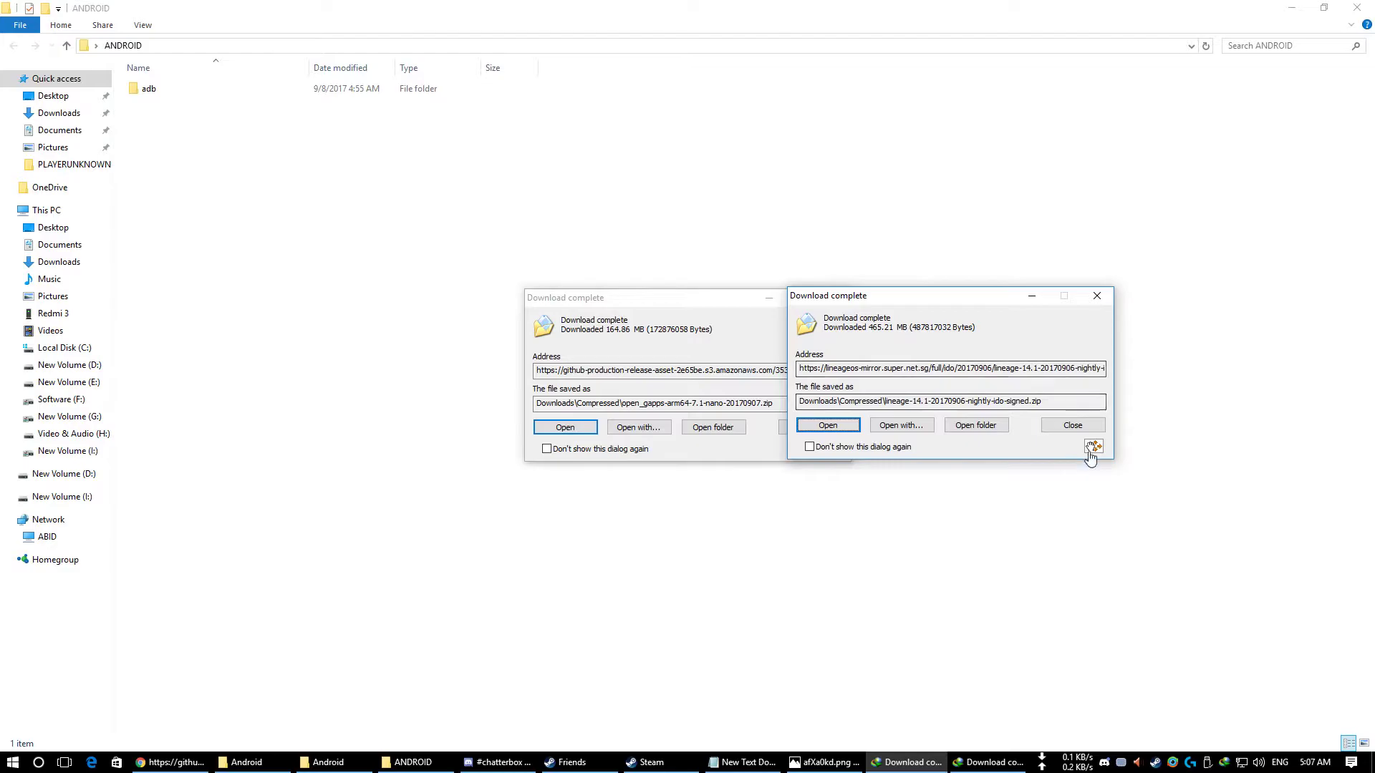
pyautogui.moveTo(1094, 446); pyautogui.dragTo(351, 348)
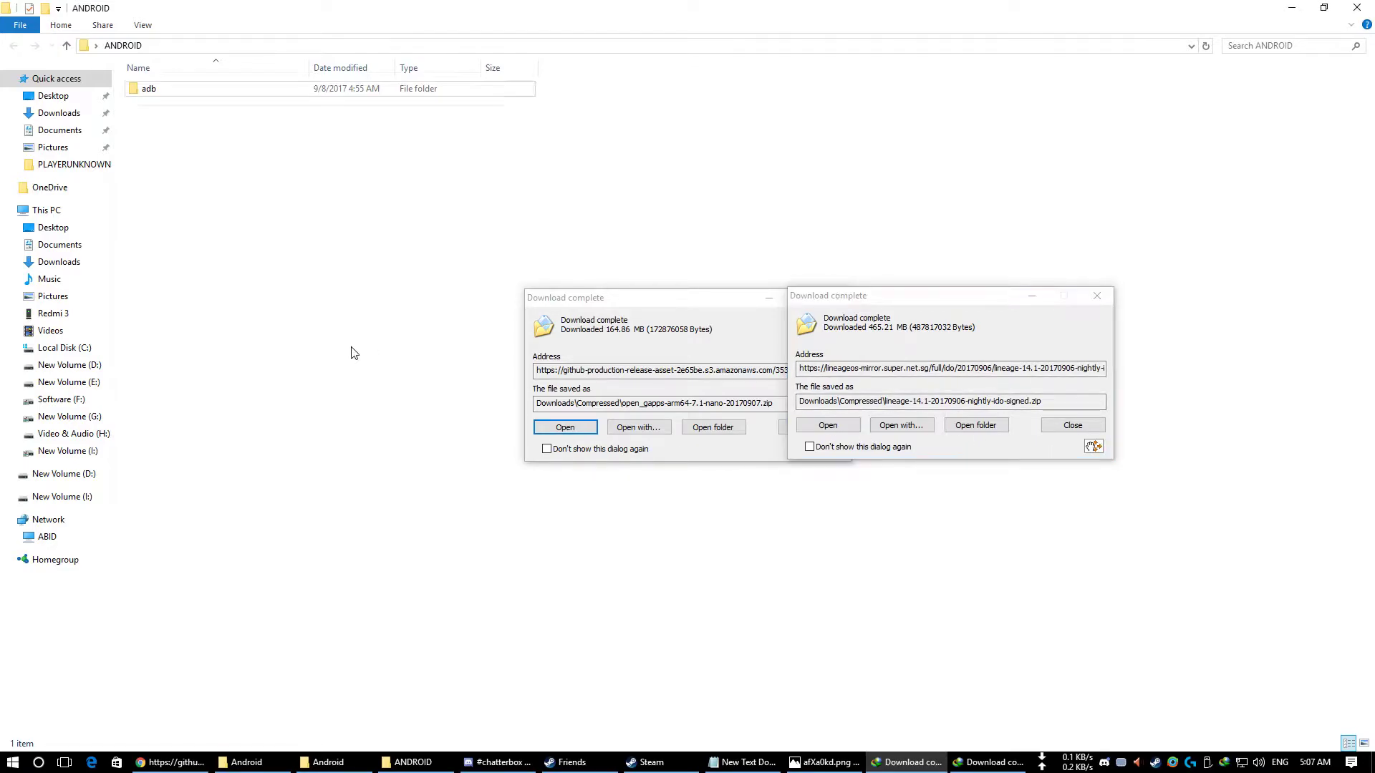
pyautogui.click(1096, 296)
# Move the downloaded open_gapps-arm64-7.1-nano zip into the ANDROID folder and dismiss its download notice.
pyautogui.moveTo(788, 298); pyautogui.dragTo(958, 267)
pyautogui.moveTo(371, 377); pyautogui.dragTo(296, 364)
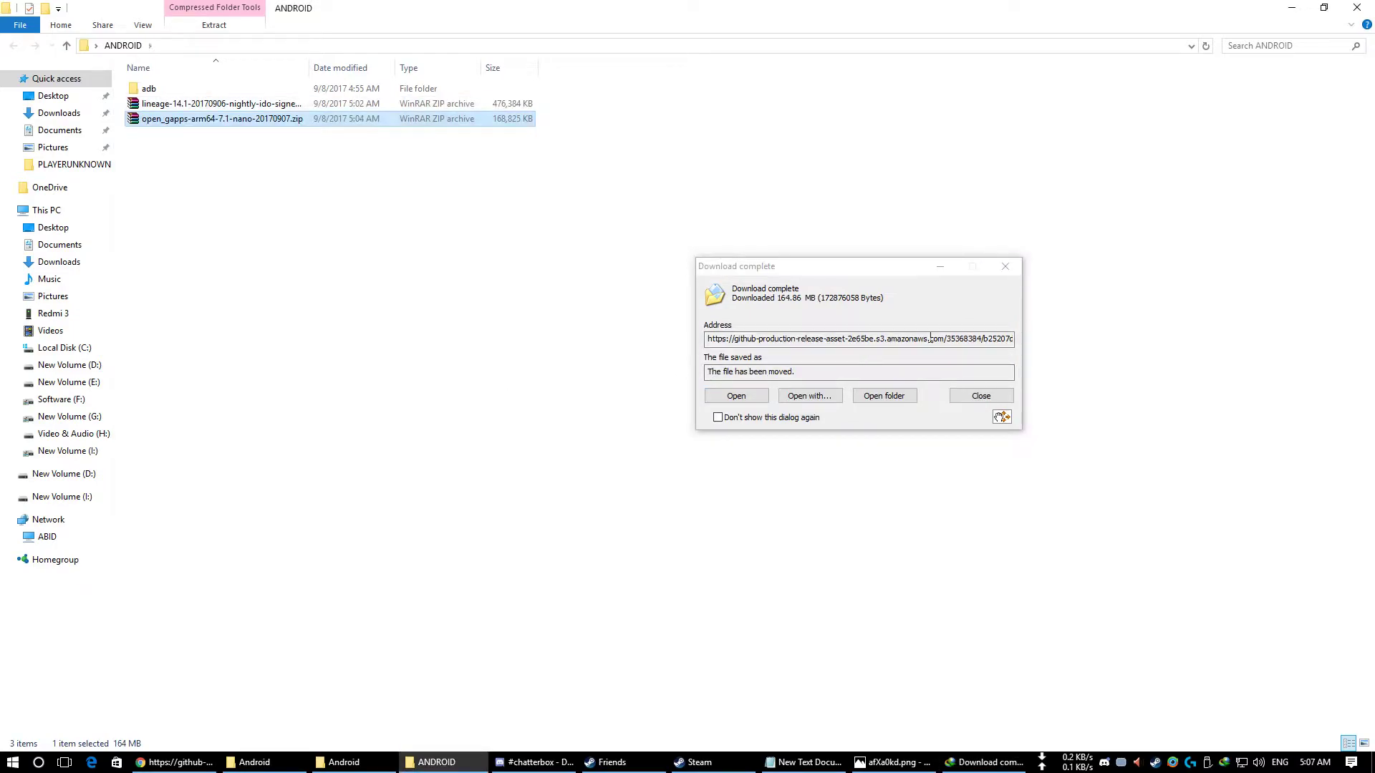
pyautogui.click(366, 228)
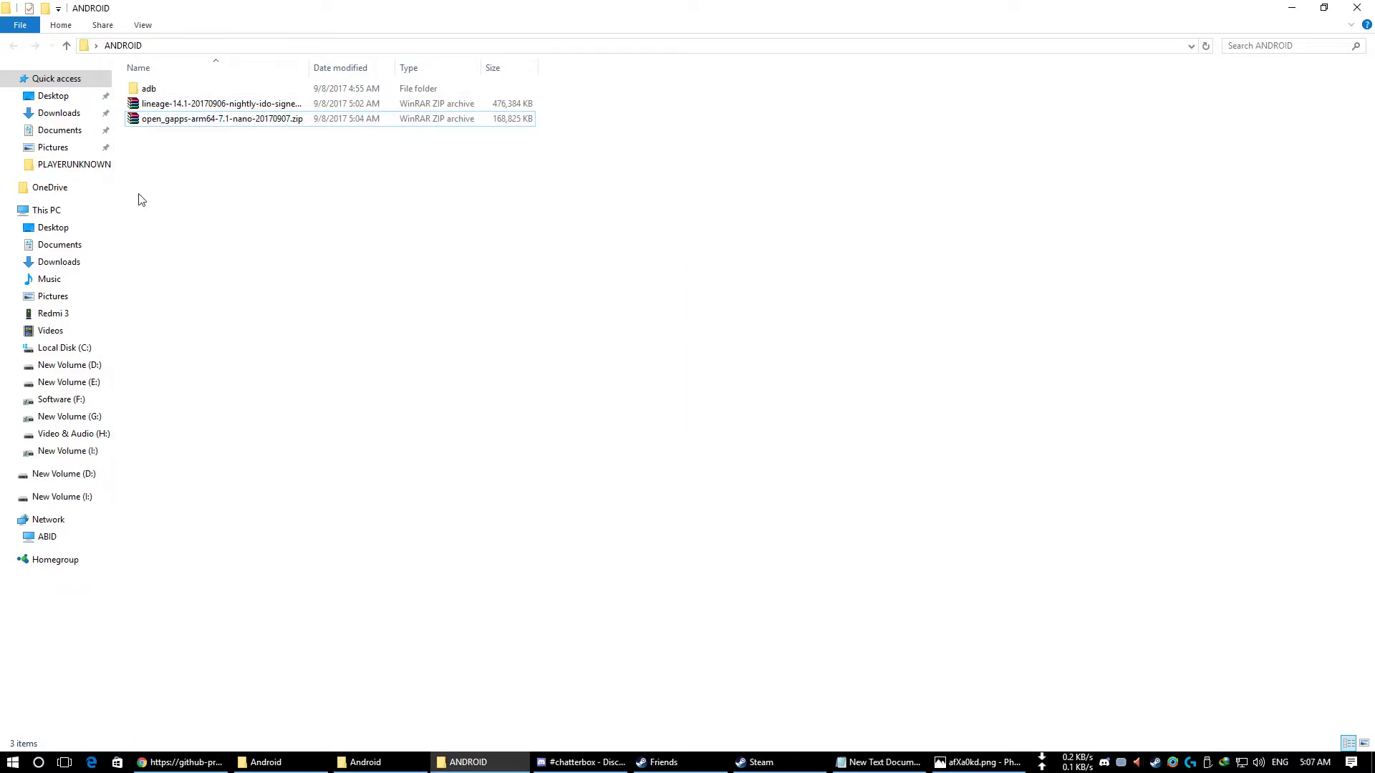
# Copy the LineageOS and Open GApps zips and open the Zips and Stuffs folder on the Redmi 3's SD card.
pyautogui.moveTo(316, 189); pyautogui.dragTo(393, 72)
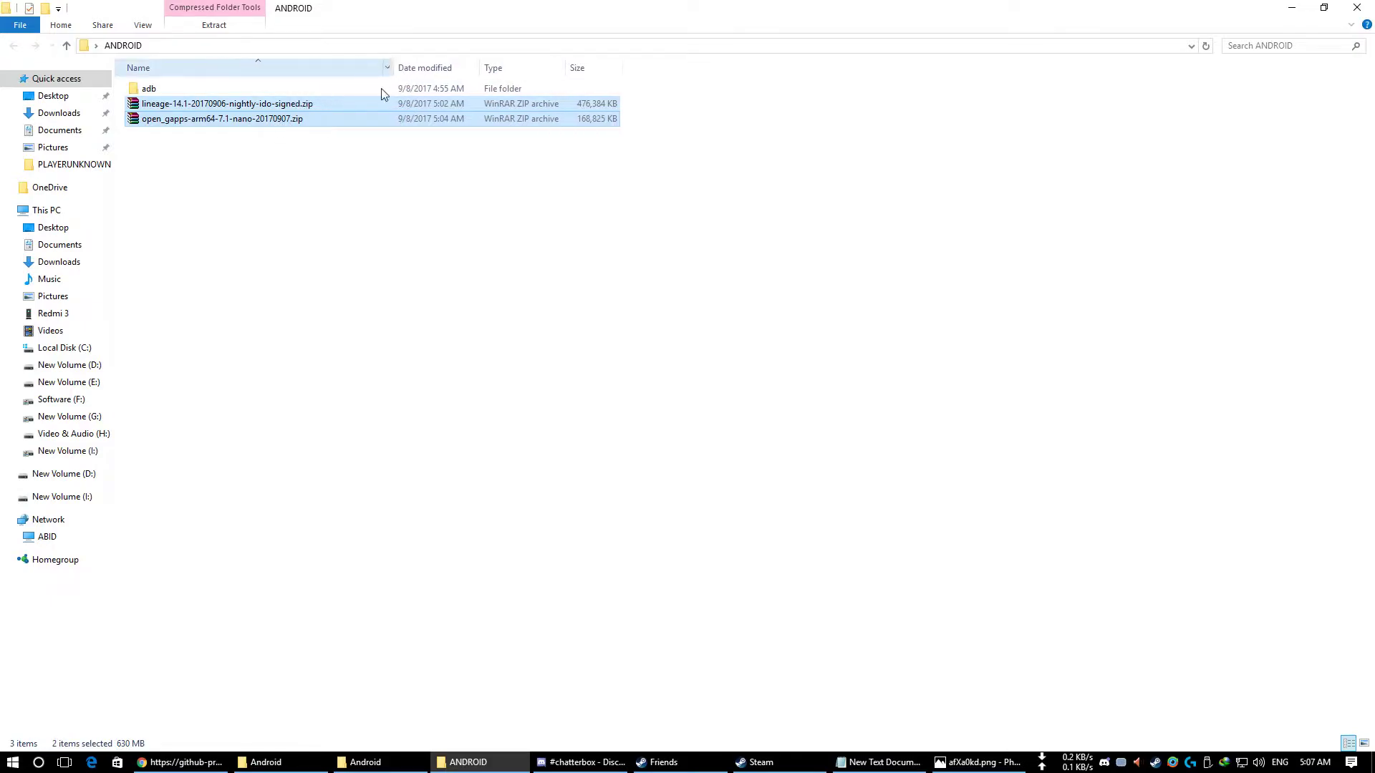
pyautogui.rightClick(267, 104)
pyautogui.click(329, 333)
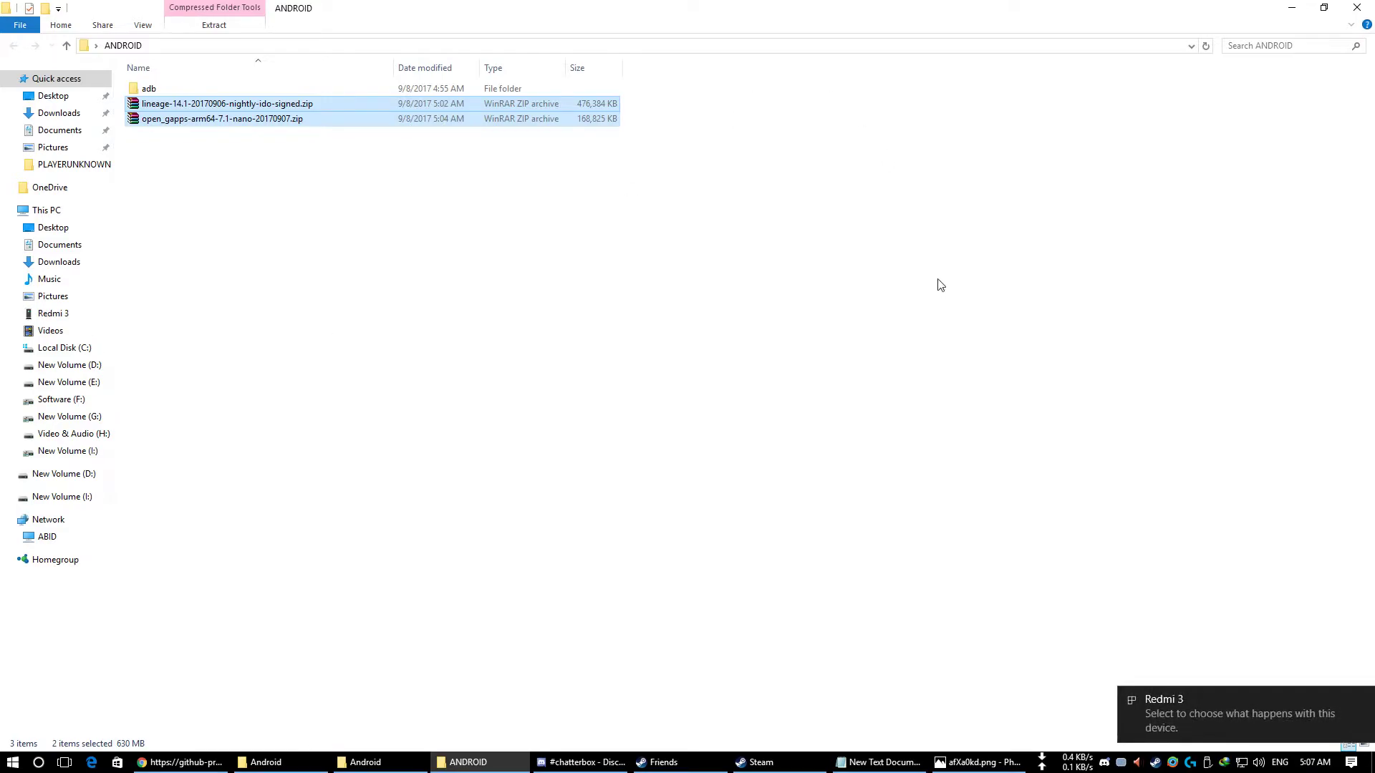
pyautogui.click(1226, 714)
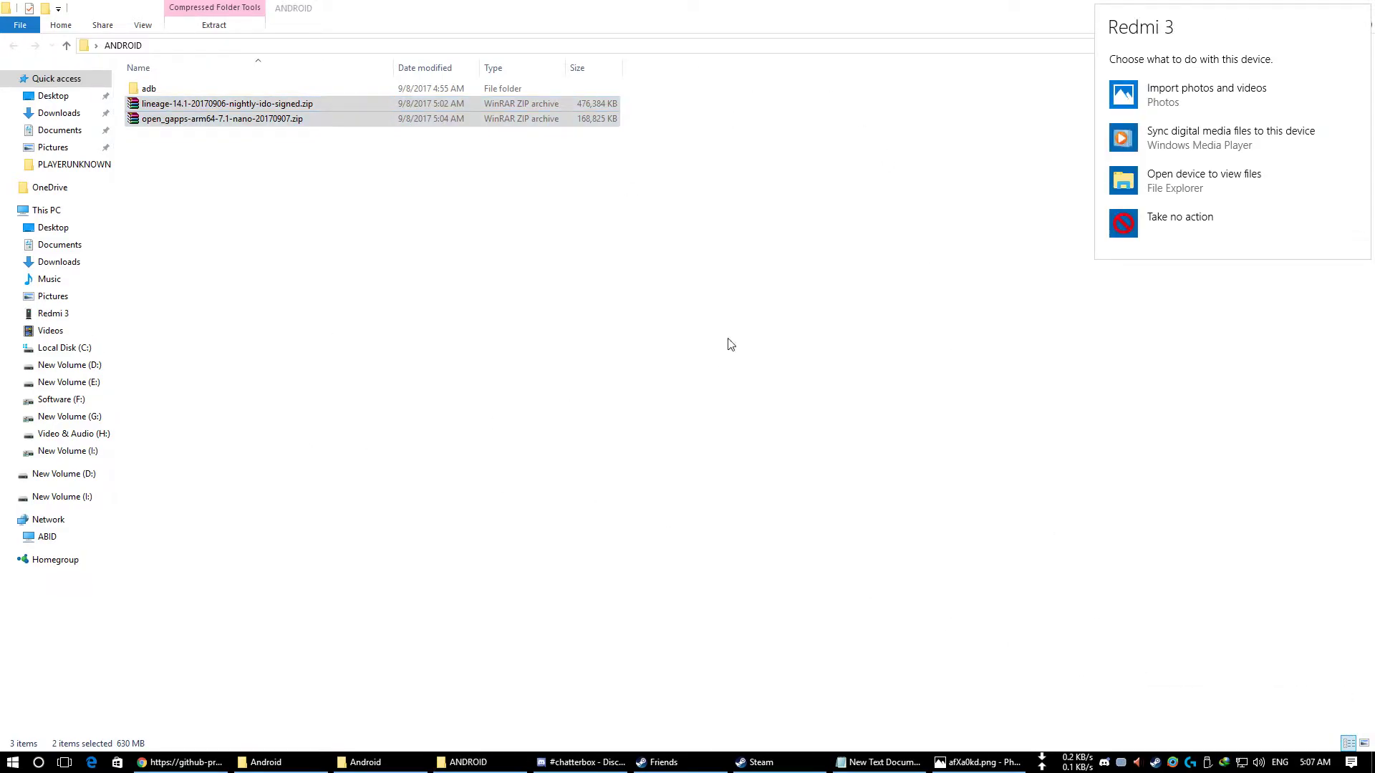
pyautogui.press('Escape')
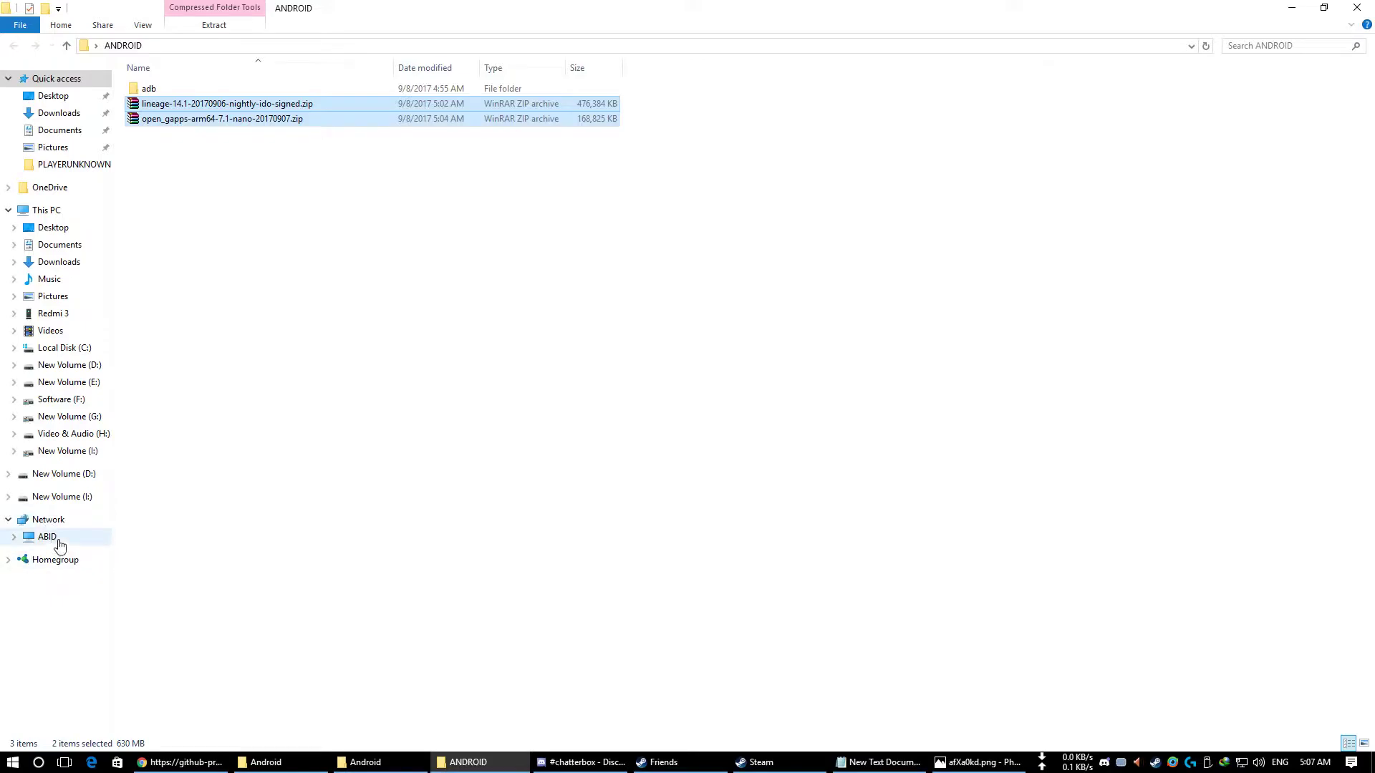
pyautogui.click(66, 315)
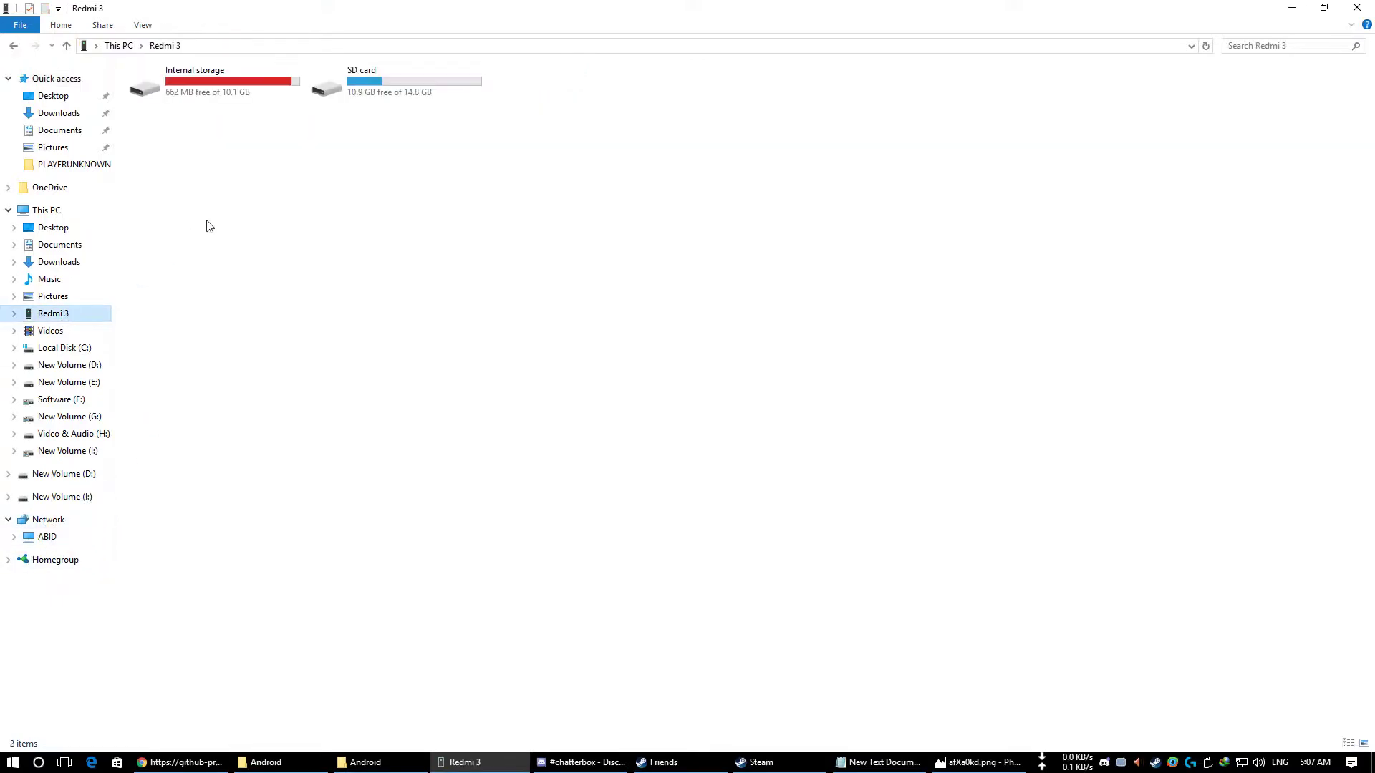
pyautogui.doubleClick(379, 87)
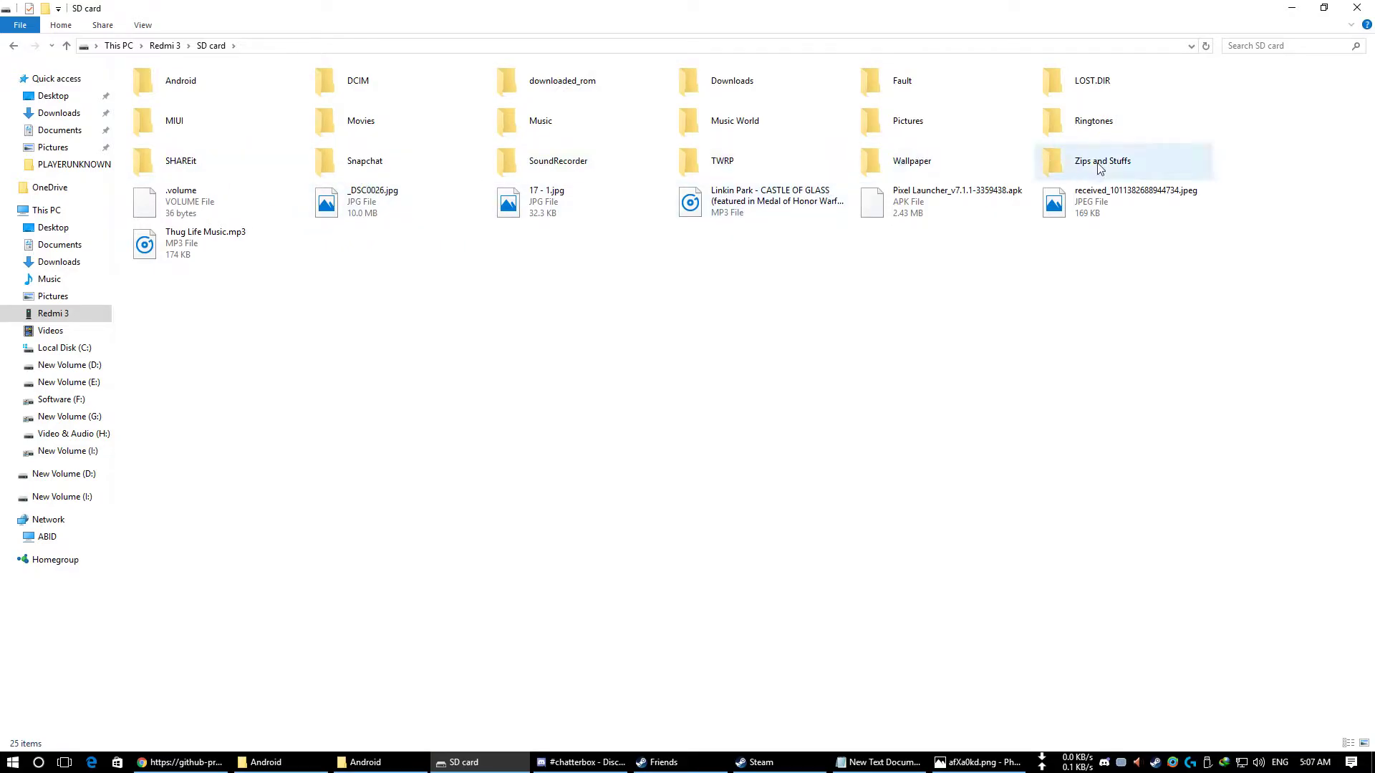
pyautogui.doubleClick(1100, 164)
# Create a folder named "Liageios" inside Zips and Stuffs.
pyautogui.rightClick(552, 270)
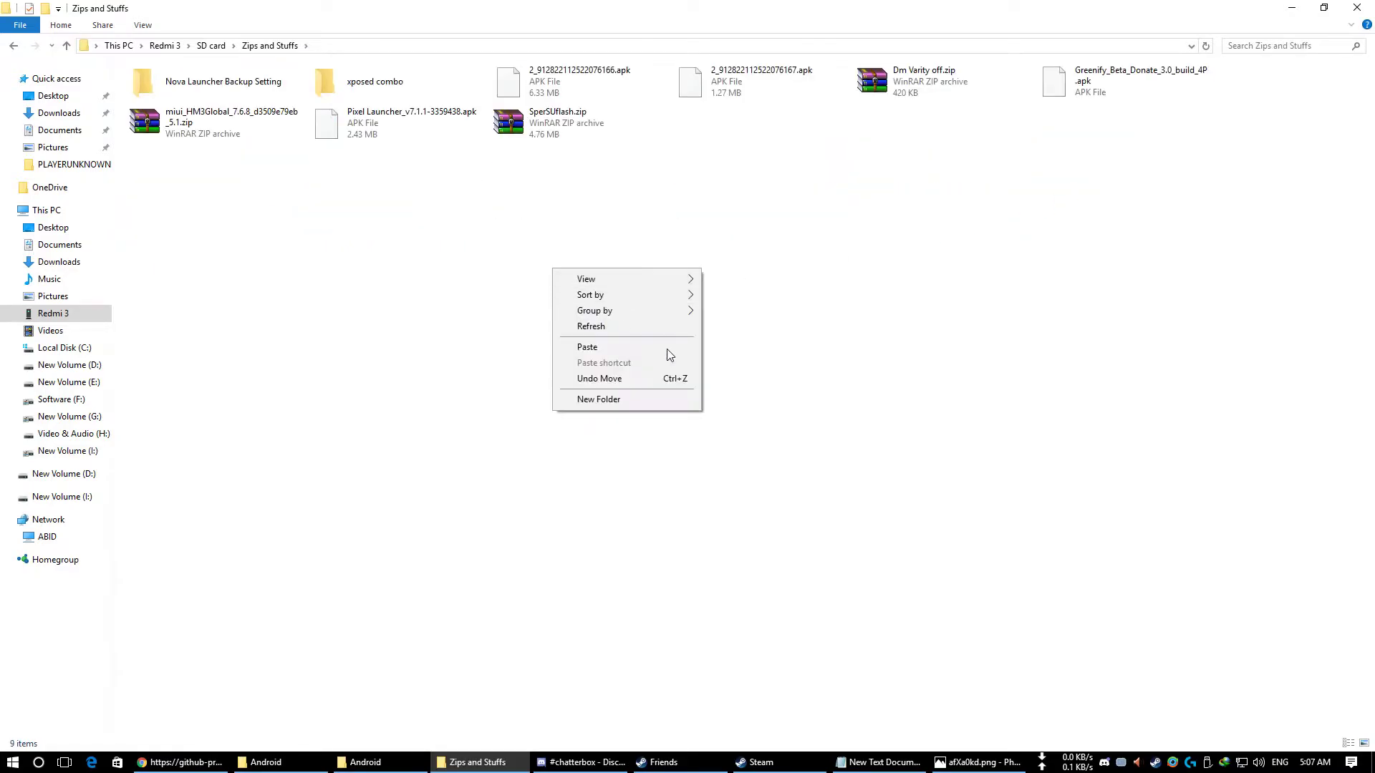
pyautogui.click(599, 399)
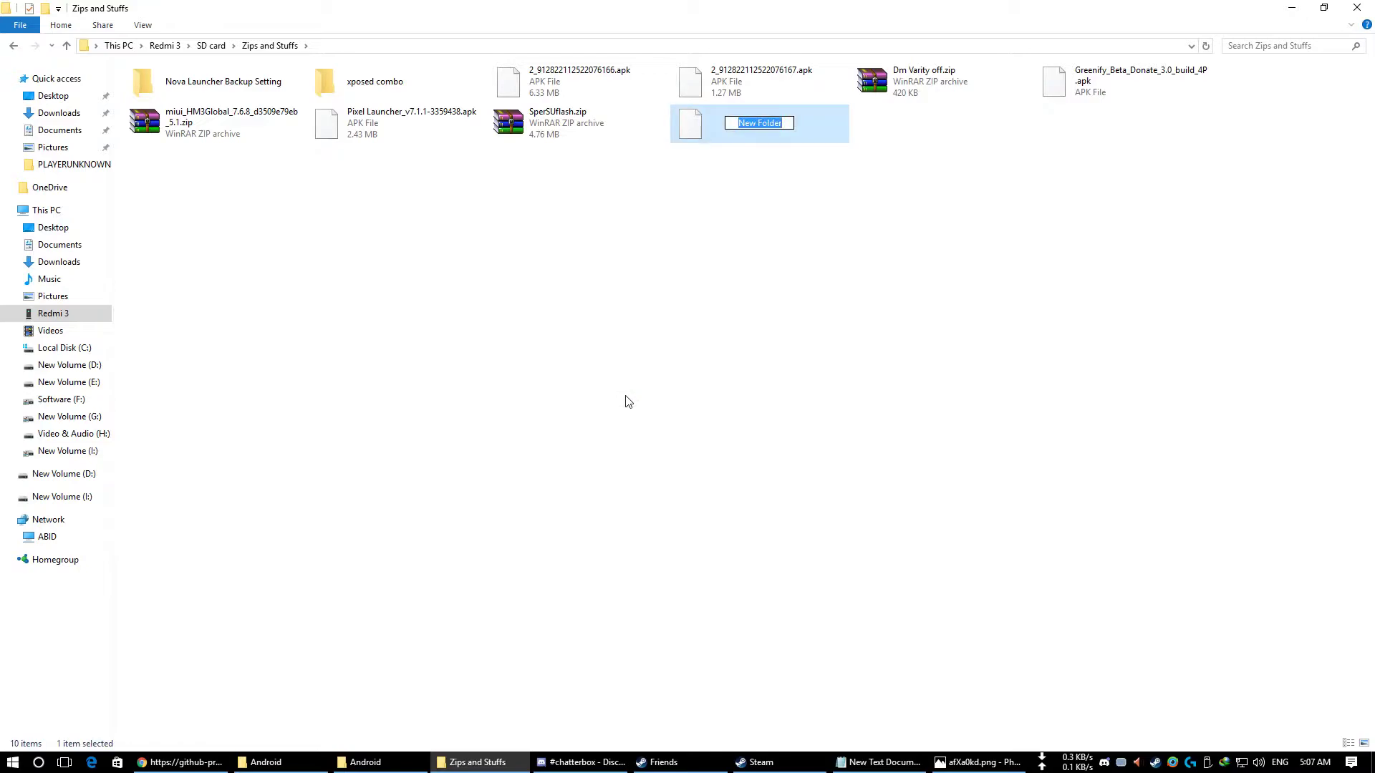
pyautogui.write('Liageios')
pyautogui.press('Return')
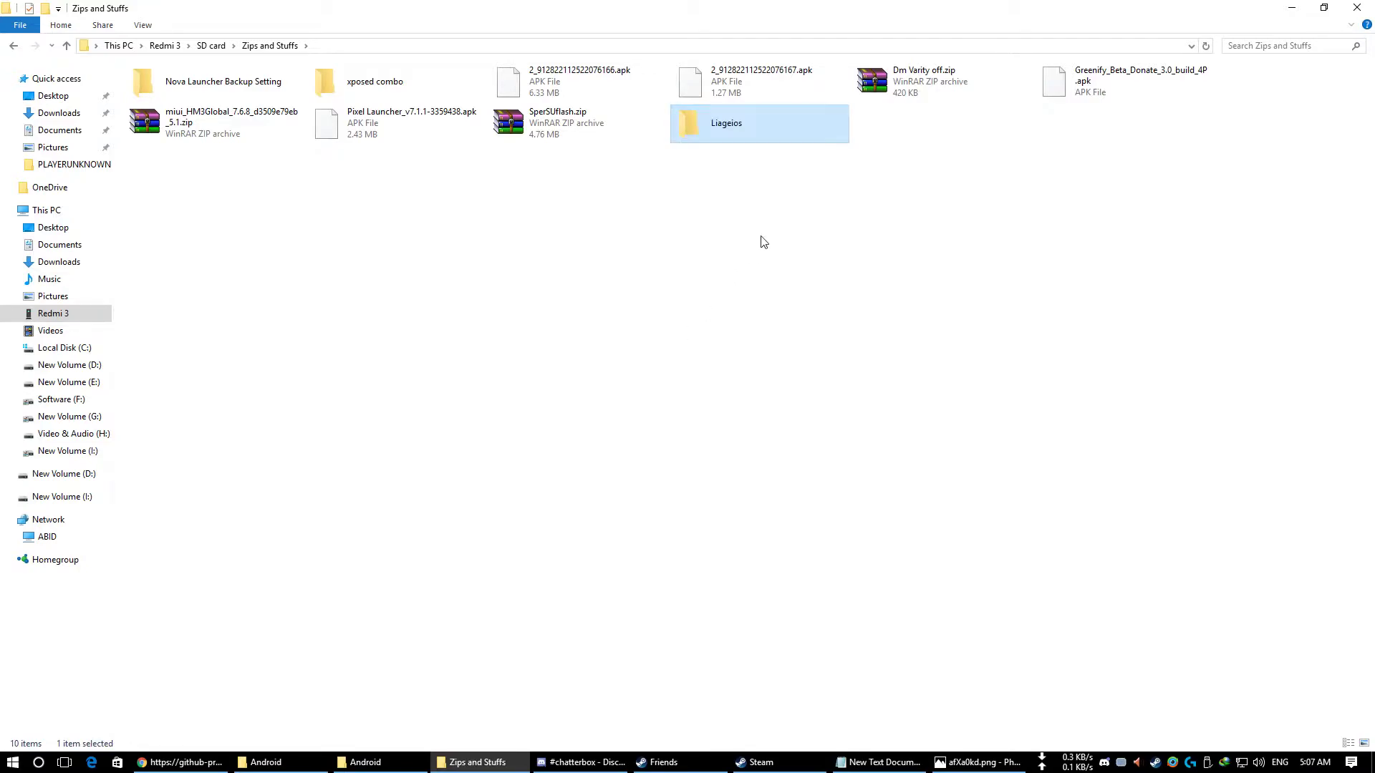
# Paste the copied LineageOS and Open GApps zips into the Liageios folder.
pyautogui.doubleClick(734, 129)
pyautogui.rightClick(479, 200)
pyautogui.click(561, 276)
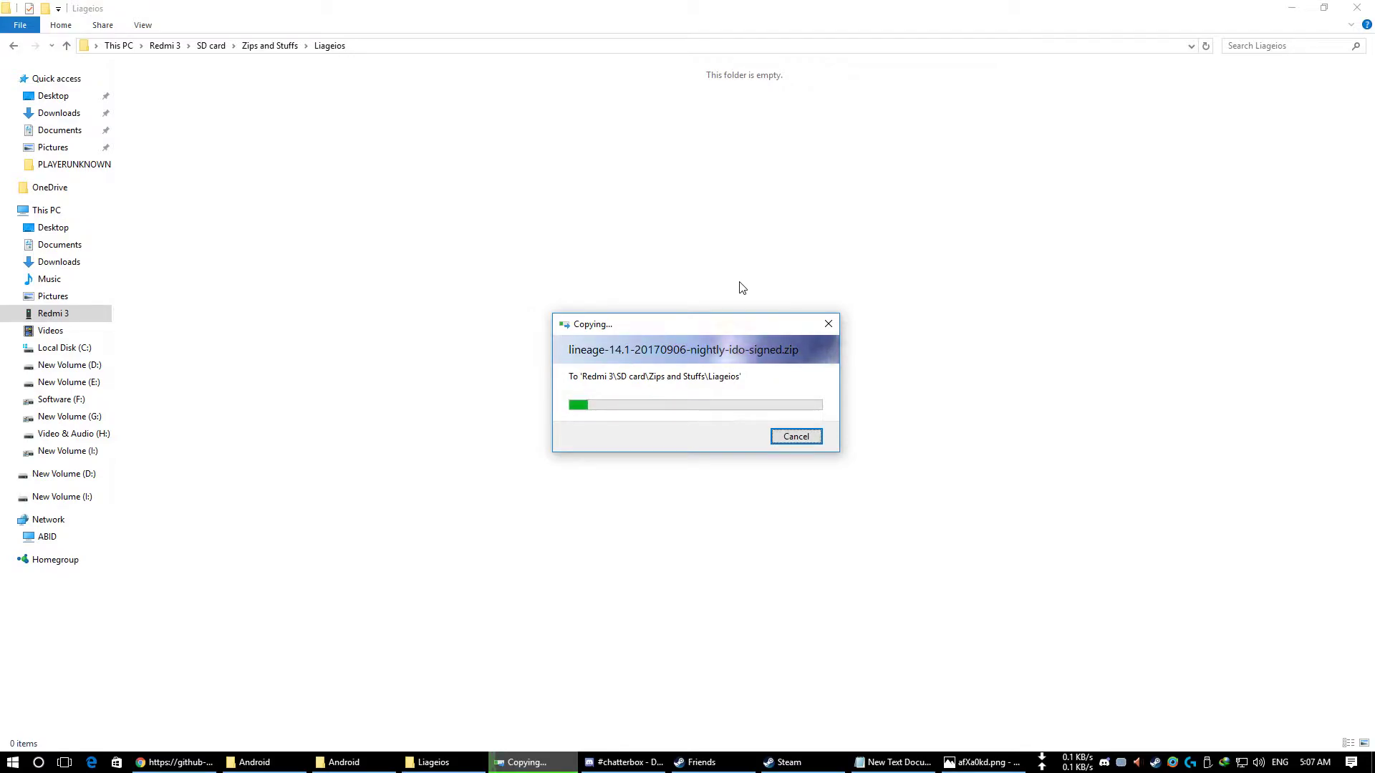
pyautogui.hotkey('alt', 'F9')
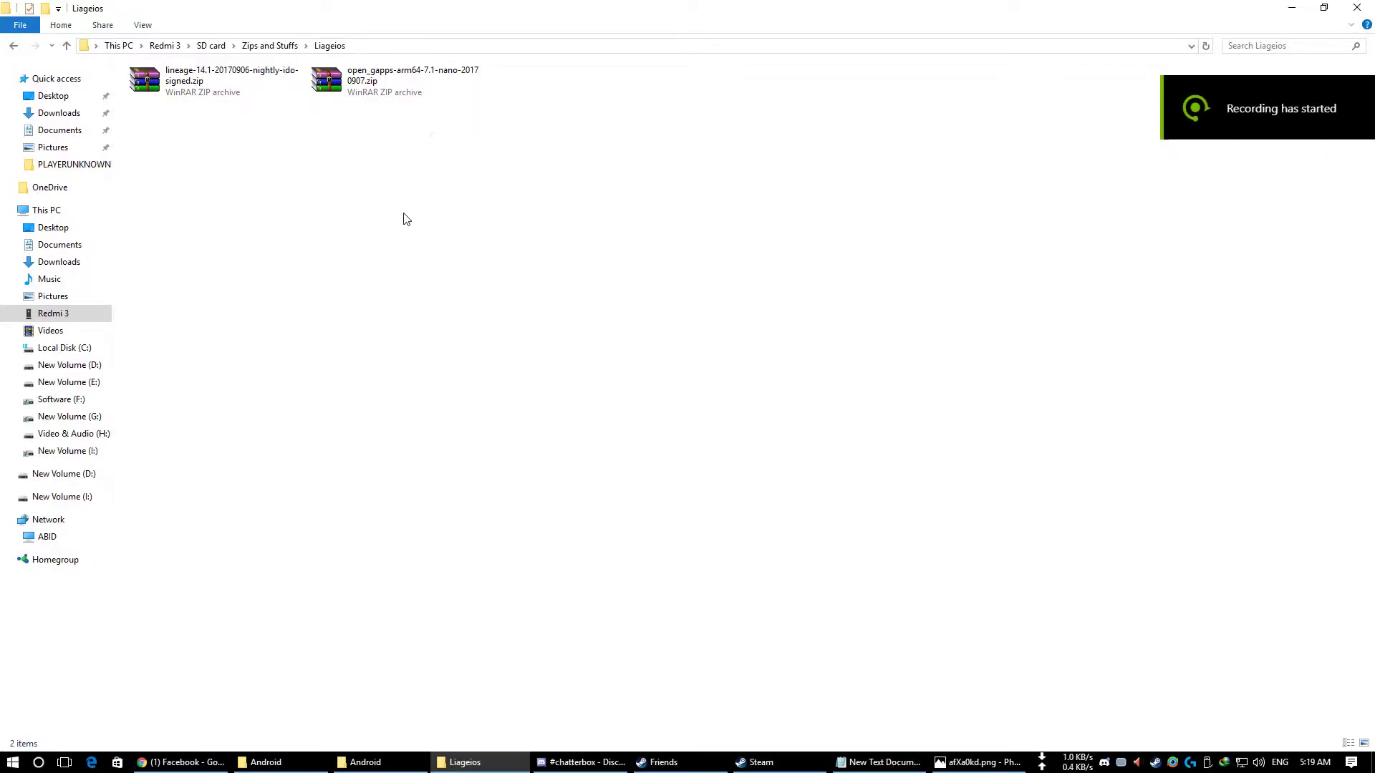
pyautogui.moveTo(464, 207); pyautogui.dragTo(146, 29)
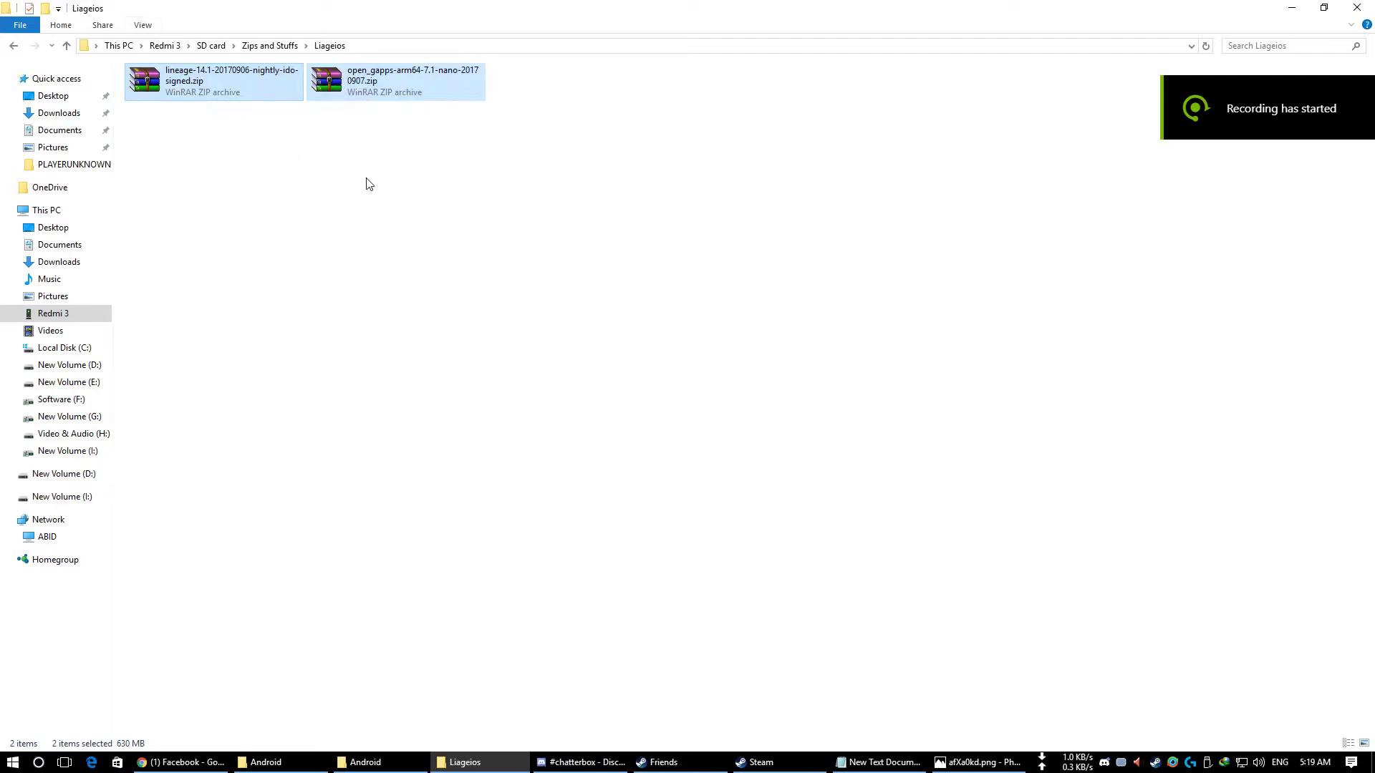
pyautogui.click(369, 184)
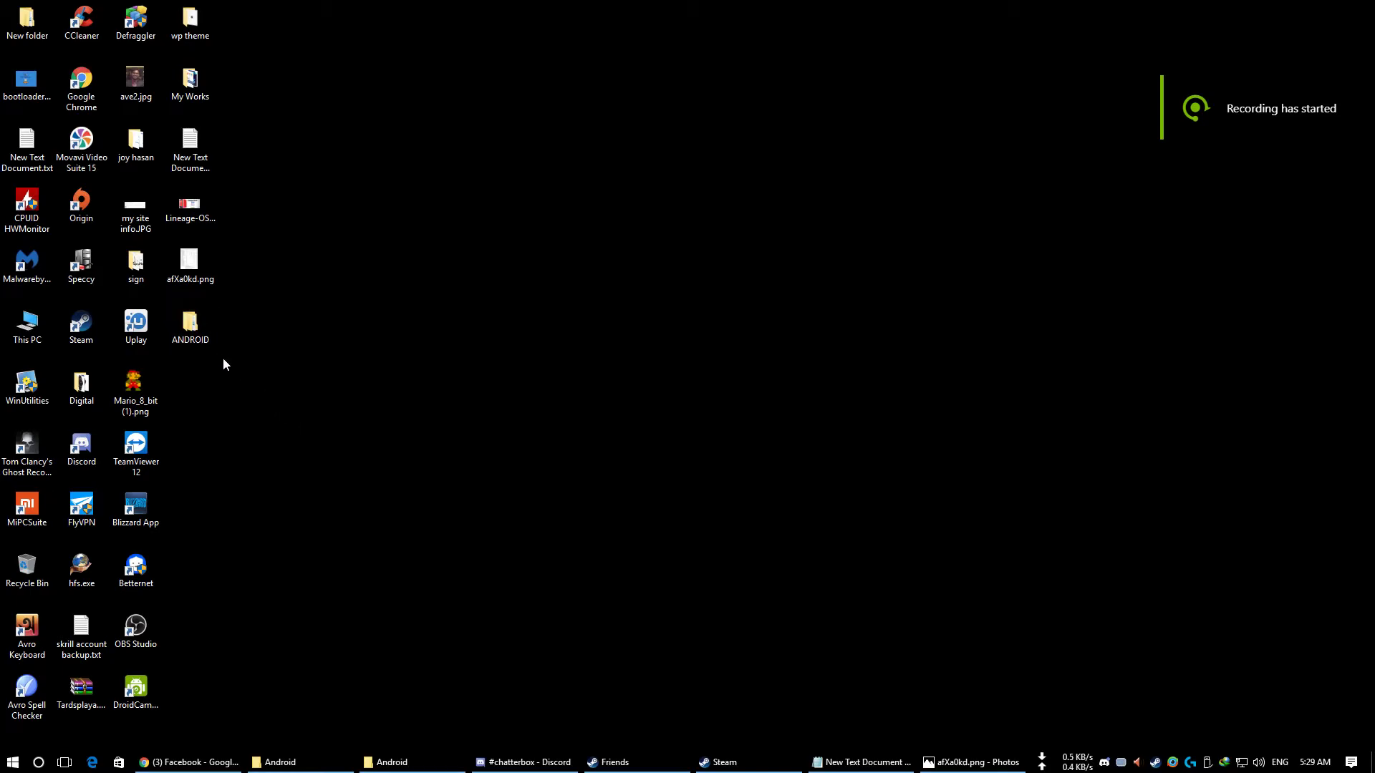
# Open a PowerShell window in the Android folder inside the desktop's ANDROID\adb folder.
pyautogui.click(200, 332)
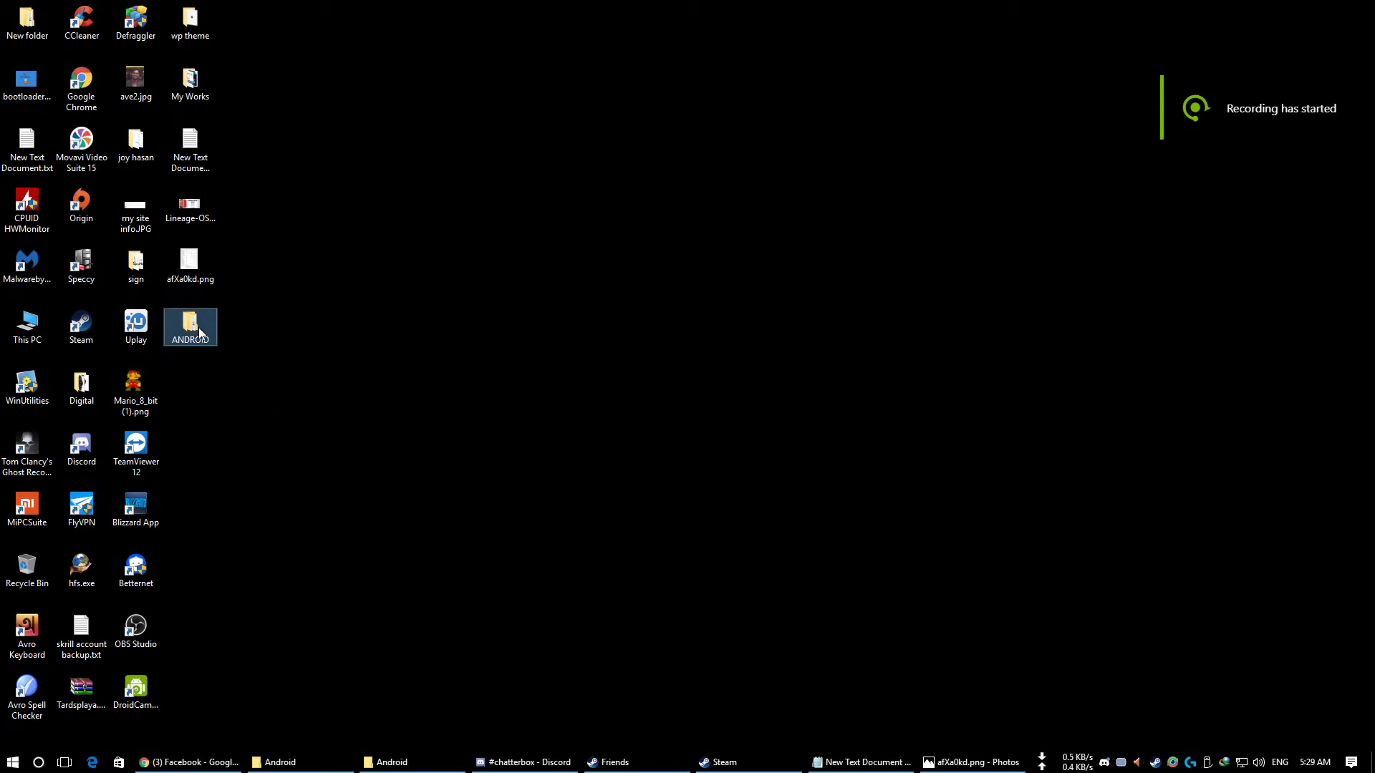
pyautogui.doubleClick(199, 331)
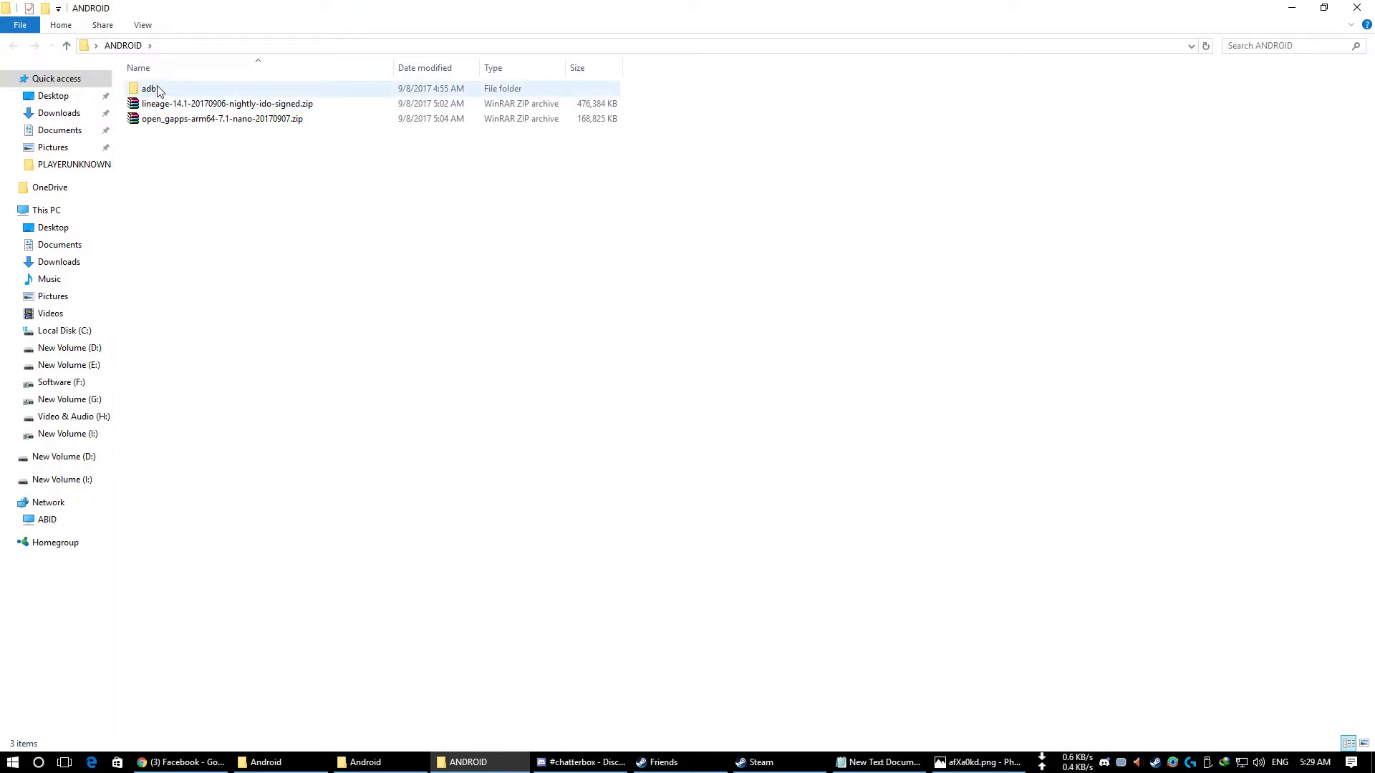
pyautogui.doubleClick(180, 95)
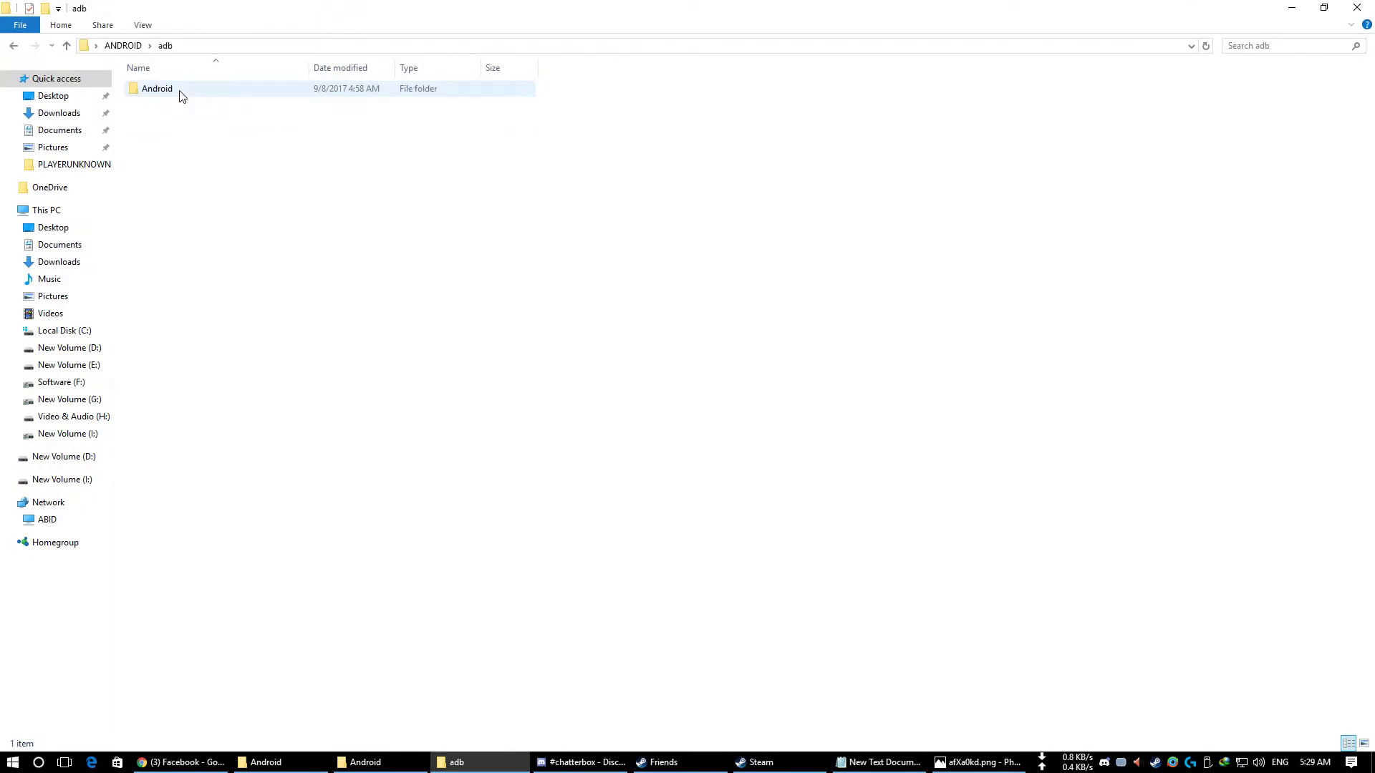
pyautogui.doubleClick(182, 93)
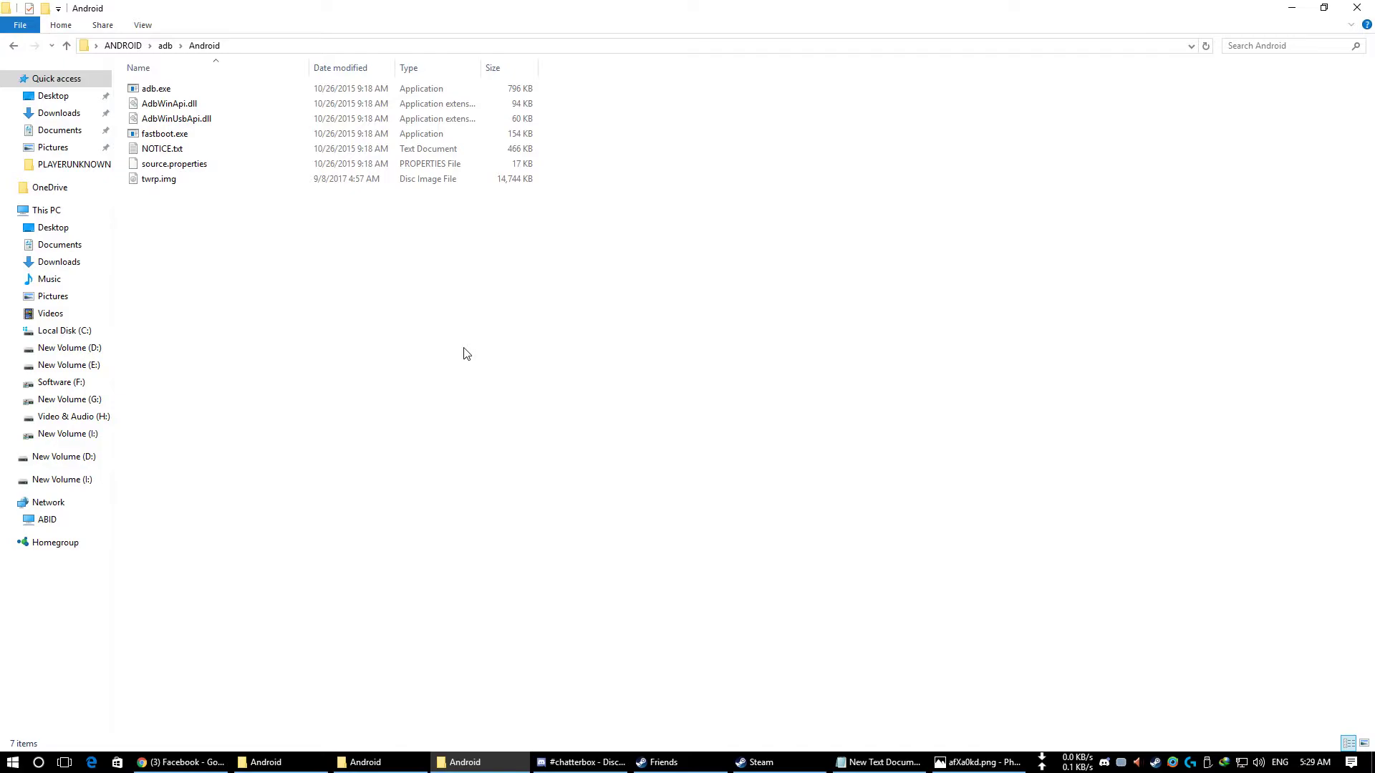
pyautogui.rightClick(467, 353)
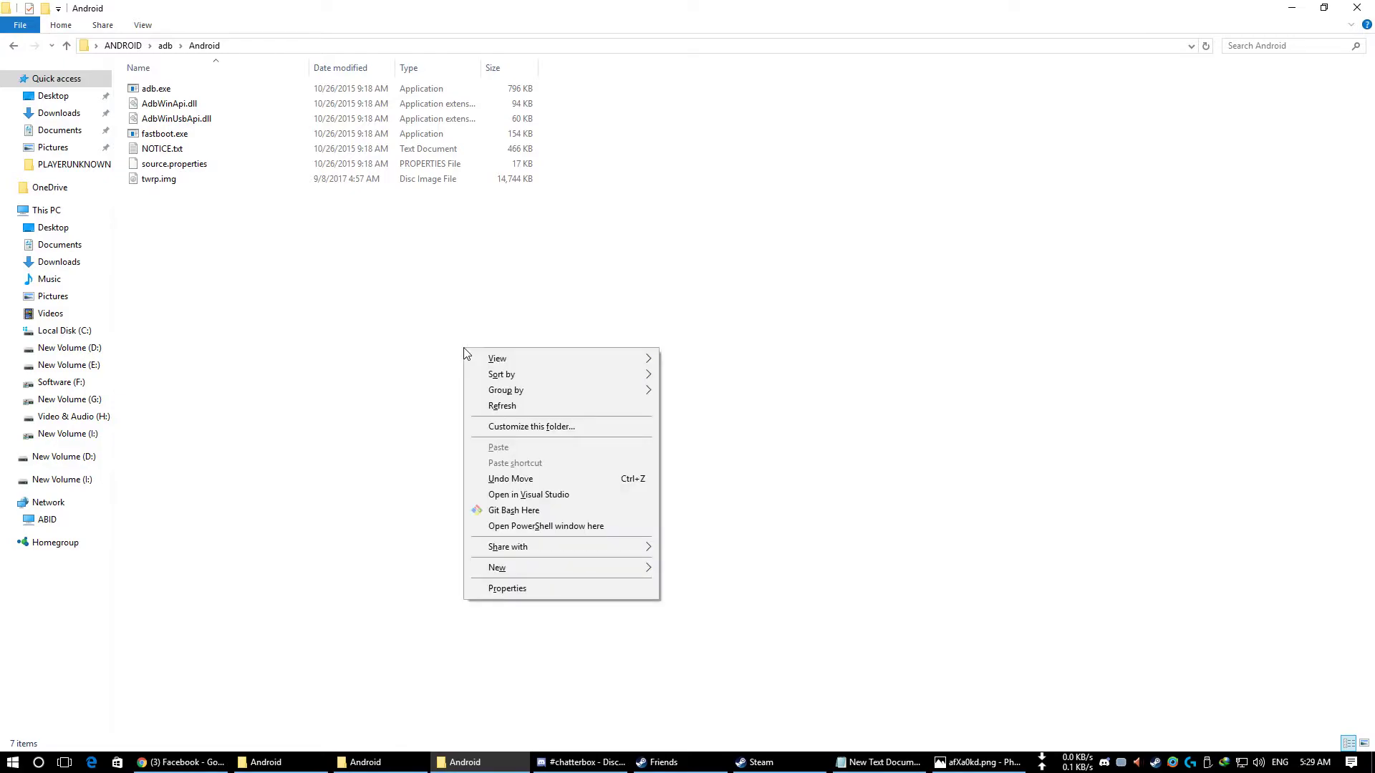
pyautogui.click(560, 528)
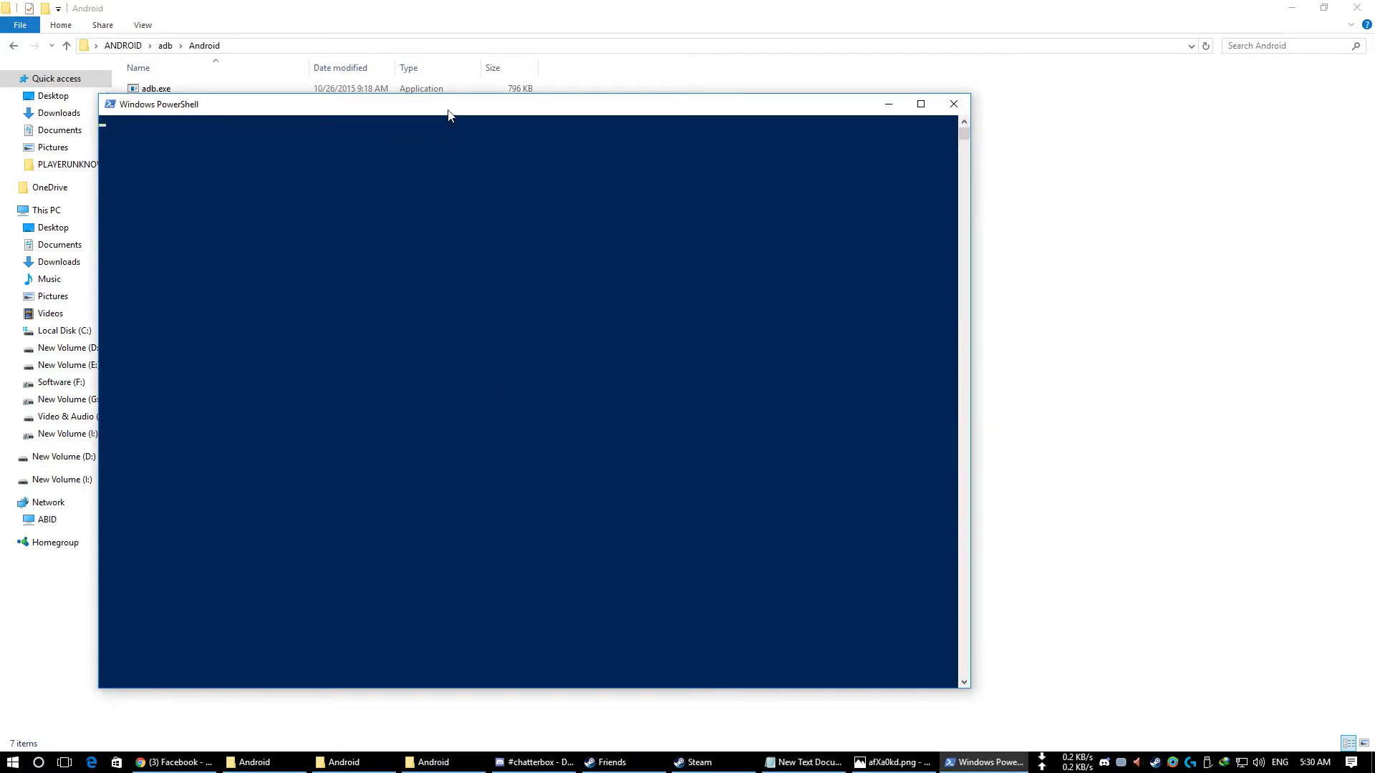
pyautogui.moveTo(448, 115); pyautogui.dragTo(707, 174)
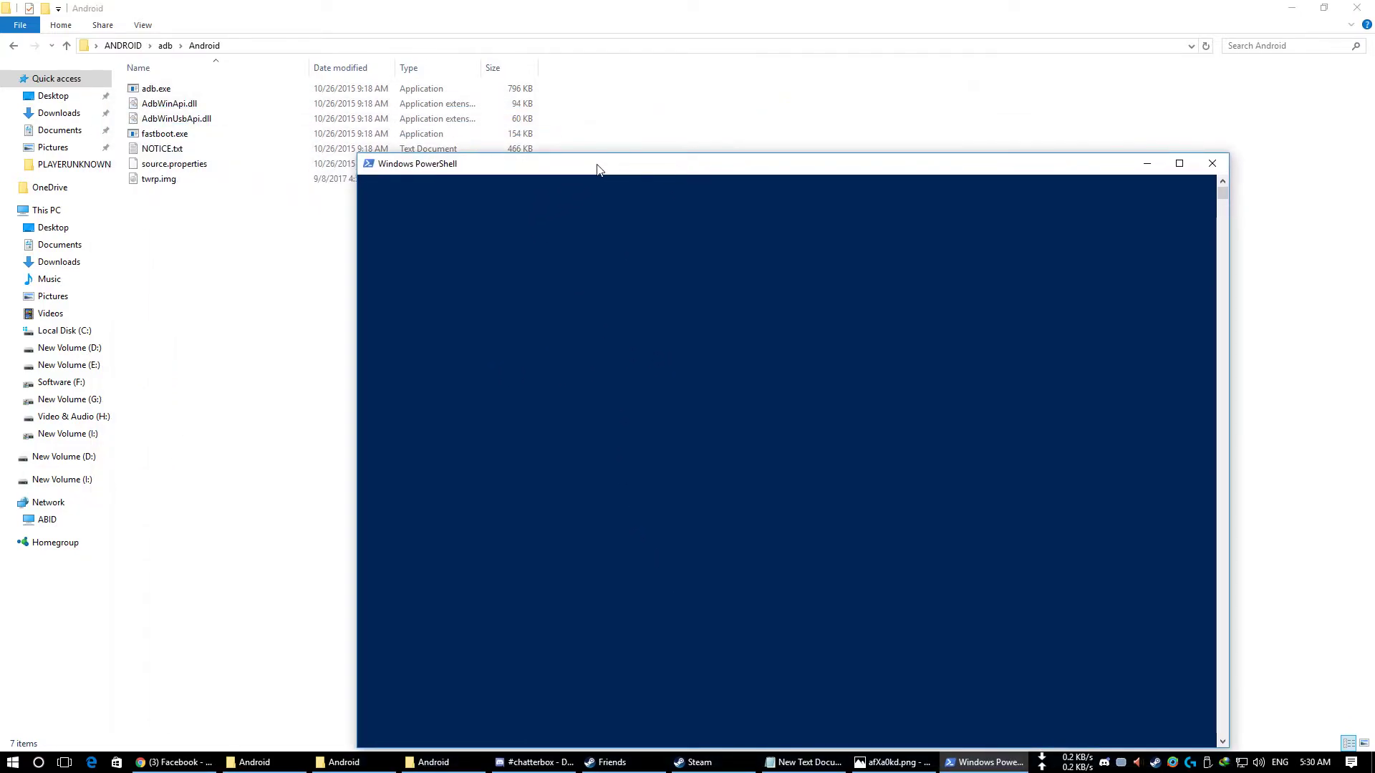
pyautogui.moveTo(600, 169); pyautogui.dragTo(591, 131)
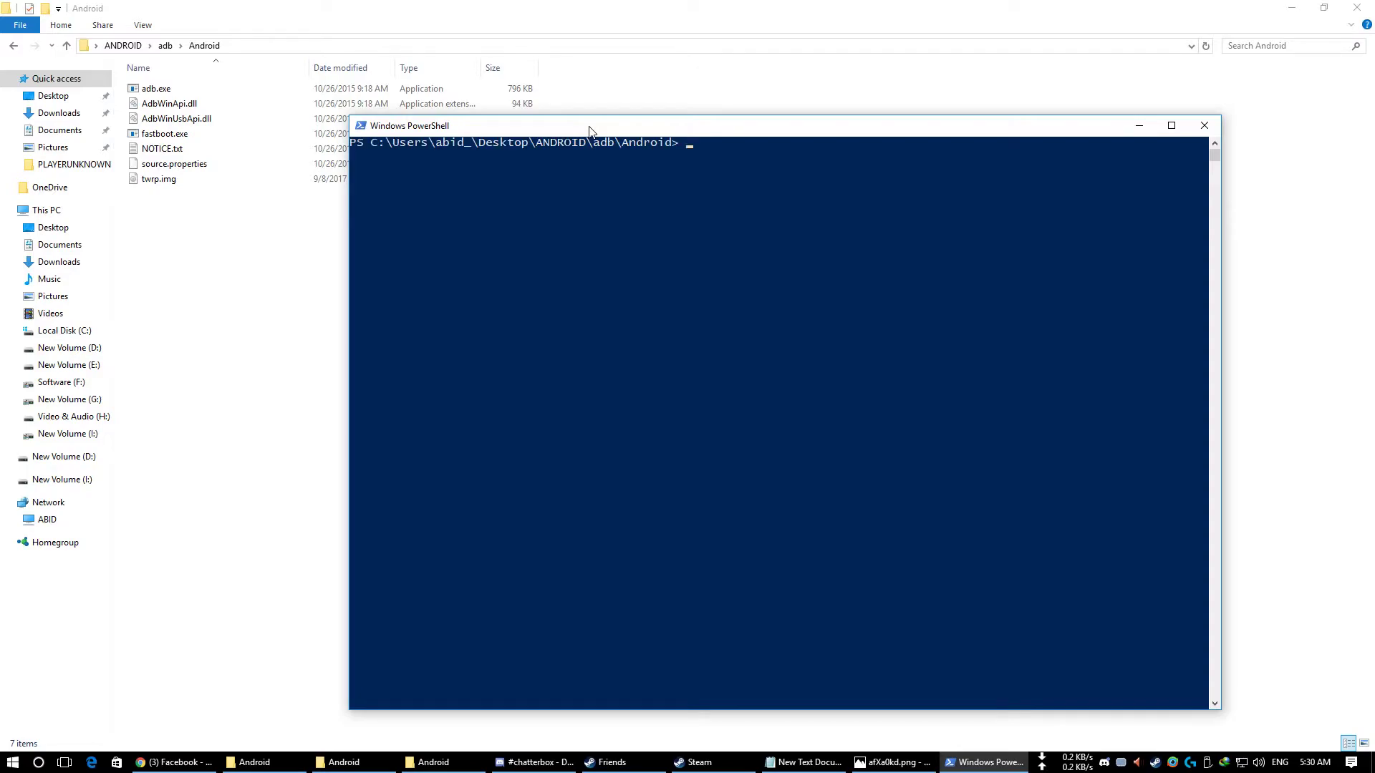
pyautogui.moveTo(612, 136); pyautogui.dragTo(641, 159)
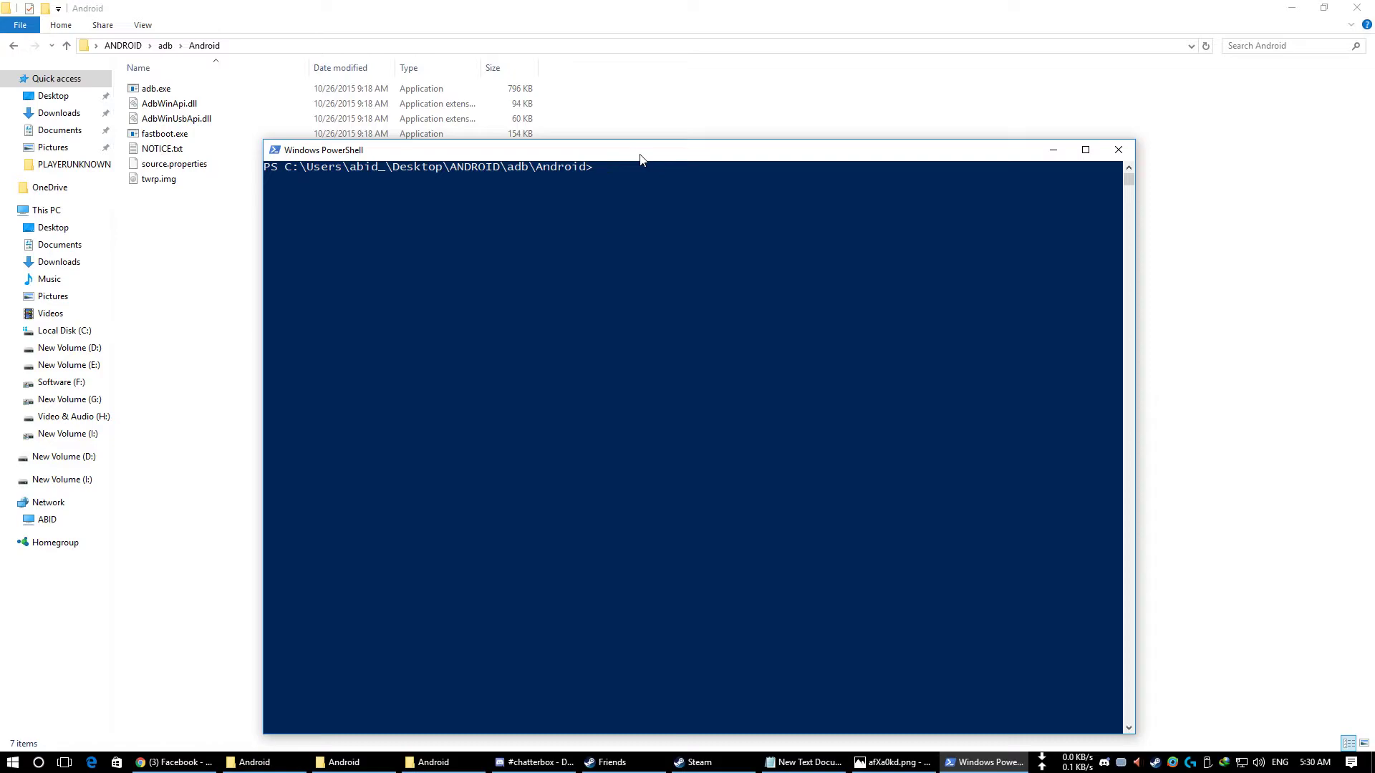
# Run "fastboot devices" in PowerShell to check the phone's fastboot connection.
pyautogui.write('fastboiot')
pyautogui.press('BackSpace')
pyautogui.press('BackSpace')
pyautogui.press('BackSpace')
pyautogui.press('BackSpace')
pyautogui.write('ot devides')
pyautogui.press('BackSpace')
pyautogui.press('BackSpace')
pyautogui.write('ces')
pyautogui.press('Return')
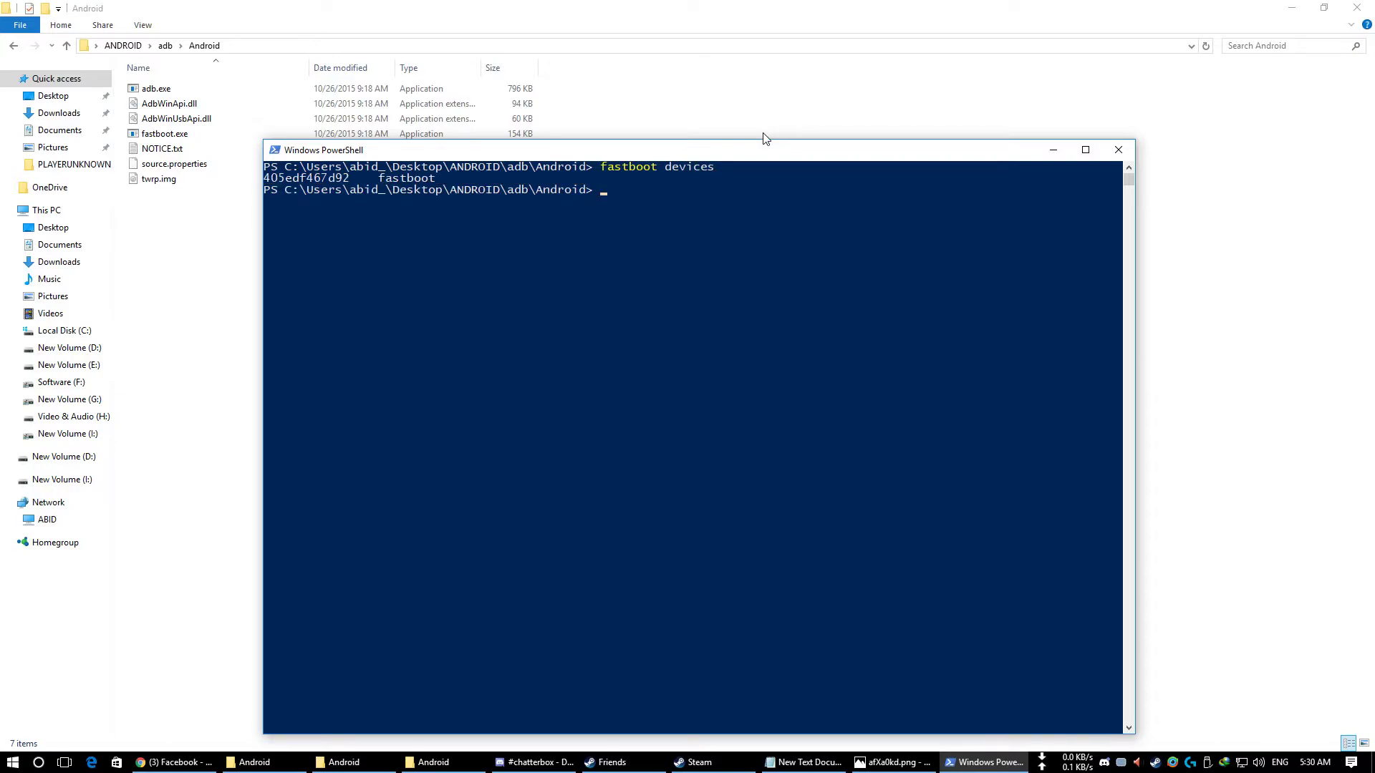
# Examine the device ID and fastboot status in the command output.
pyautogui.moveTo(351, 179); pyautogui.dragTo(269, 183)
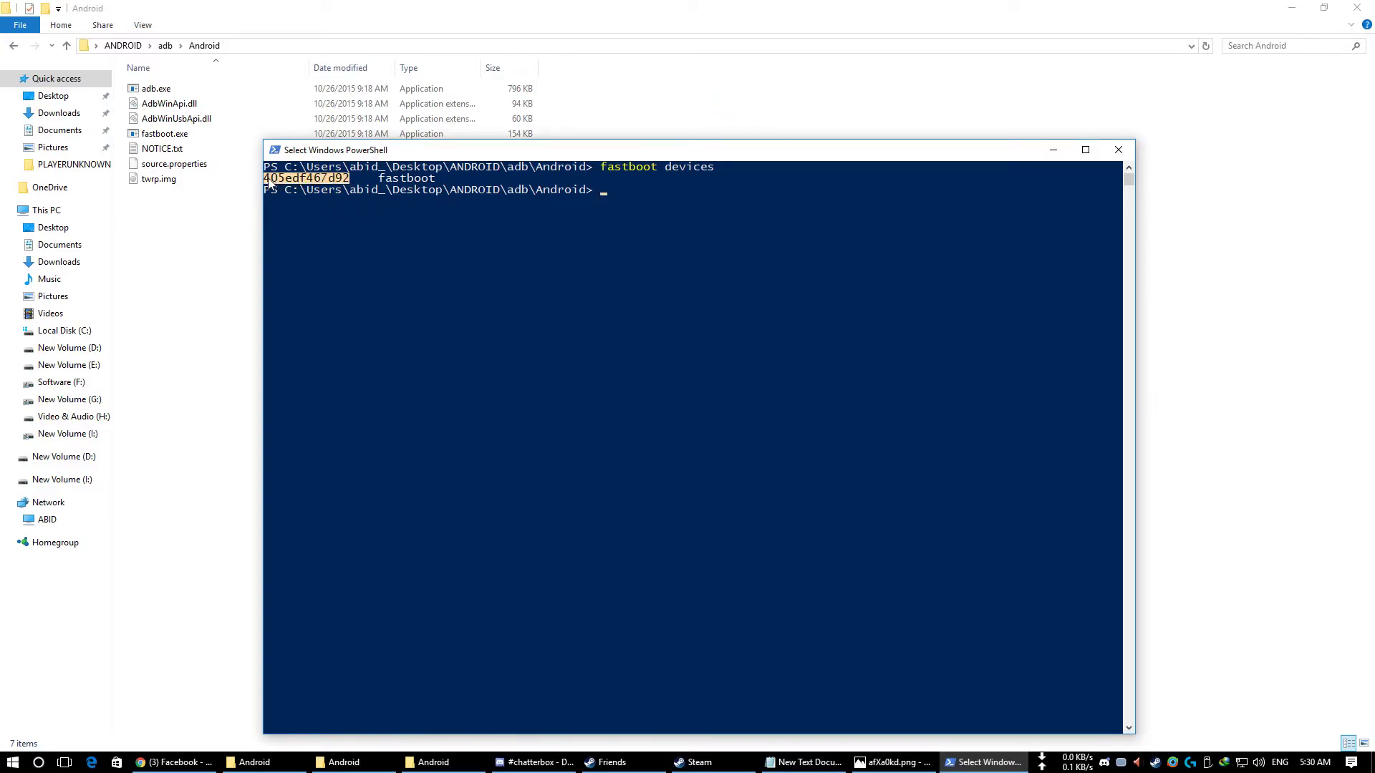
pyautogui.moveTo(374, 179); pyautogui.dragTo(440, 179)
pyautogui.click(351, 181)
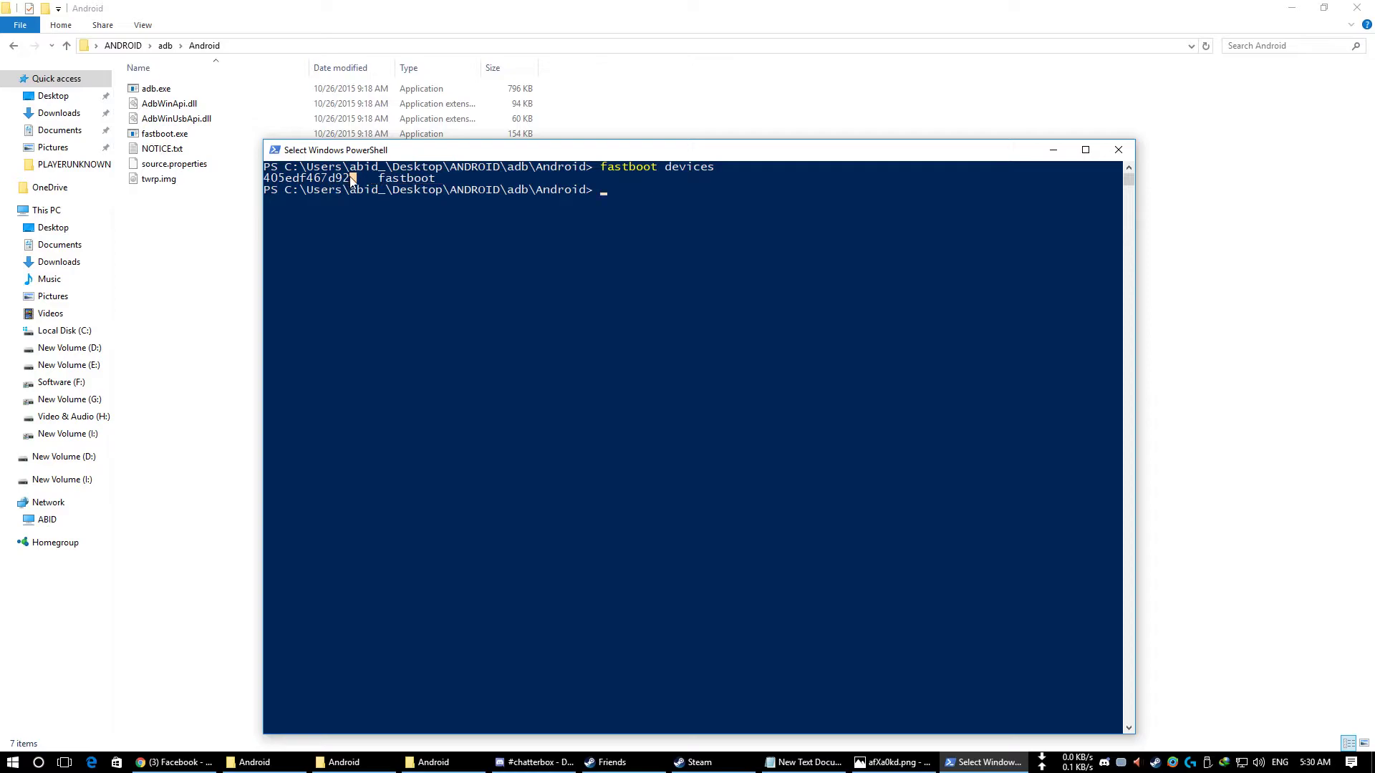
pyautogui.moveTo(352, 181); pyautogui.dragTo(269, 184)
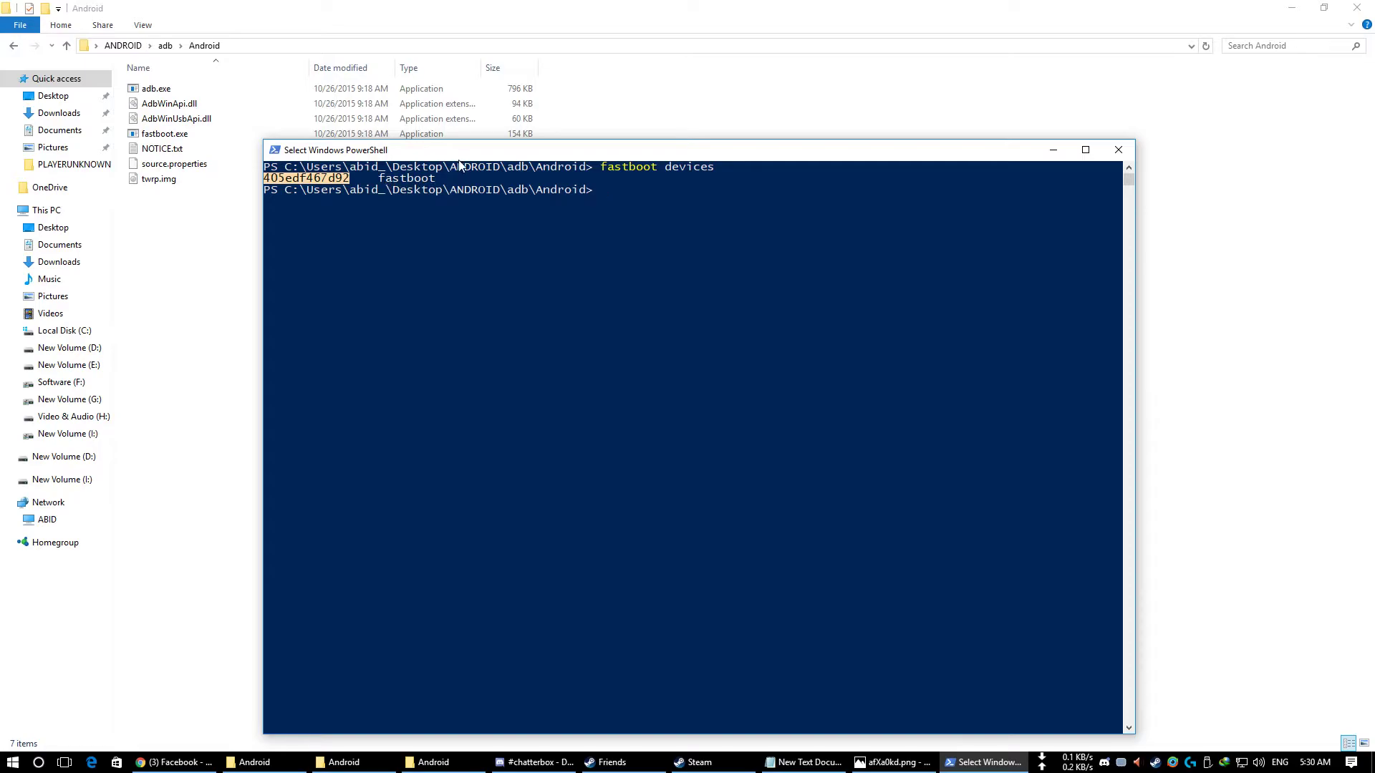
pyautogui.moveTo(528, 158); pyautogui.dragTo(557, 192)
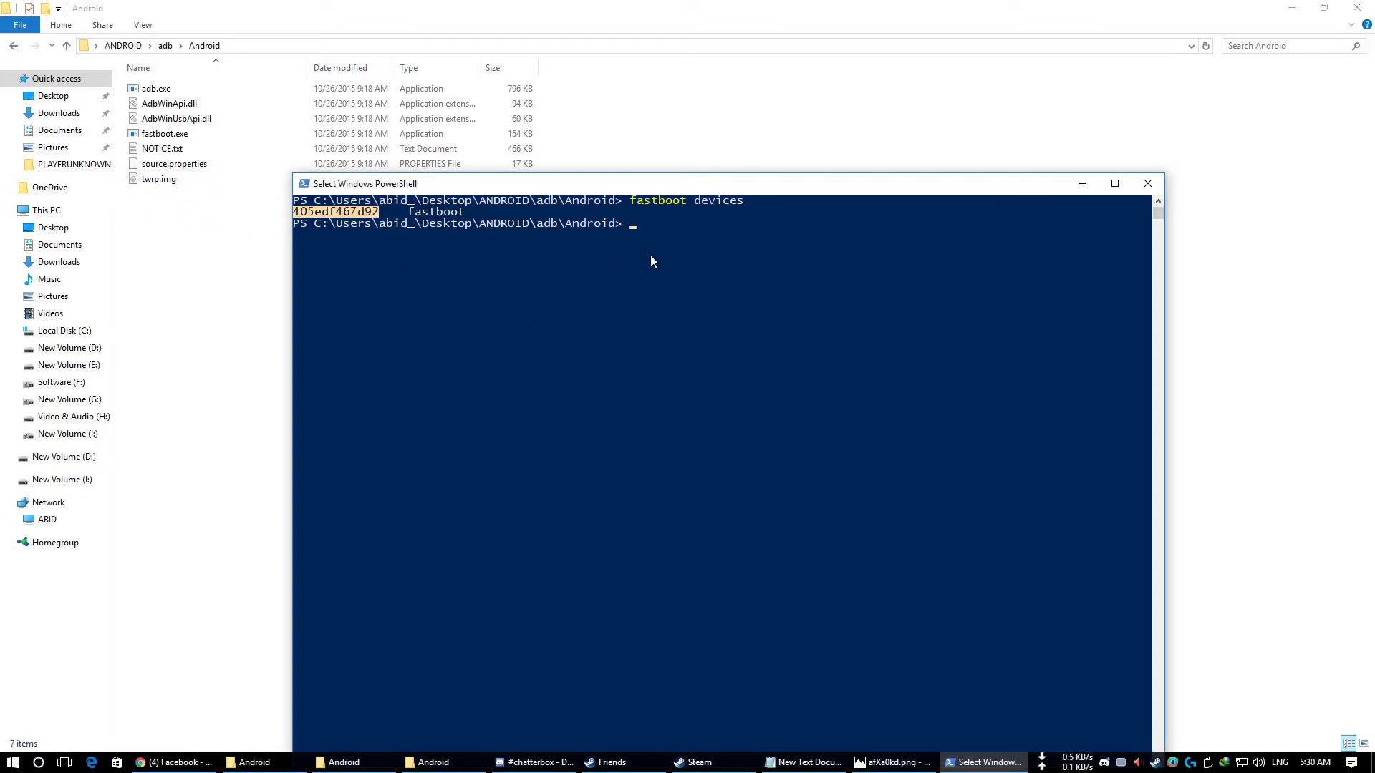
pyautogui.click(639, 225)
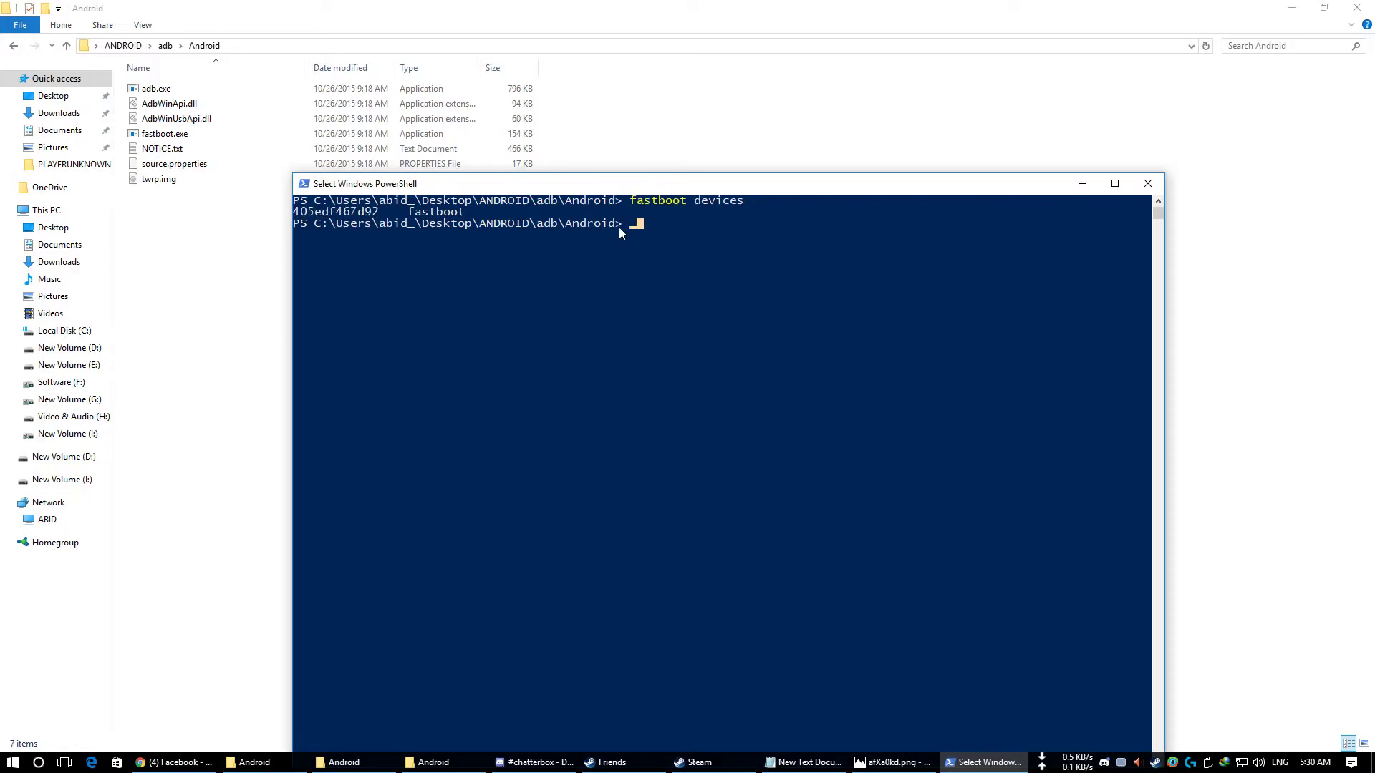
pyautogui.press('Escape')
pyautogui.hotkey('alt', 'F9')
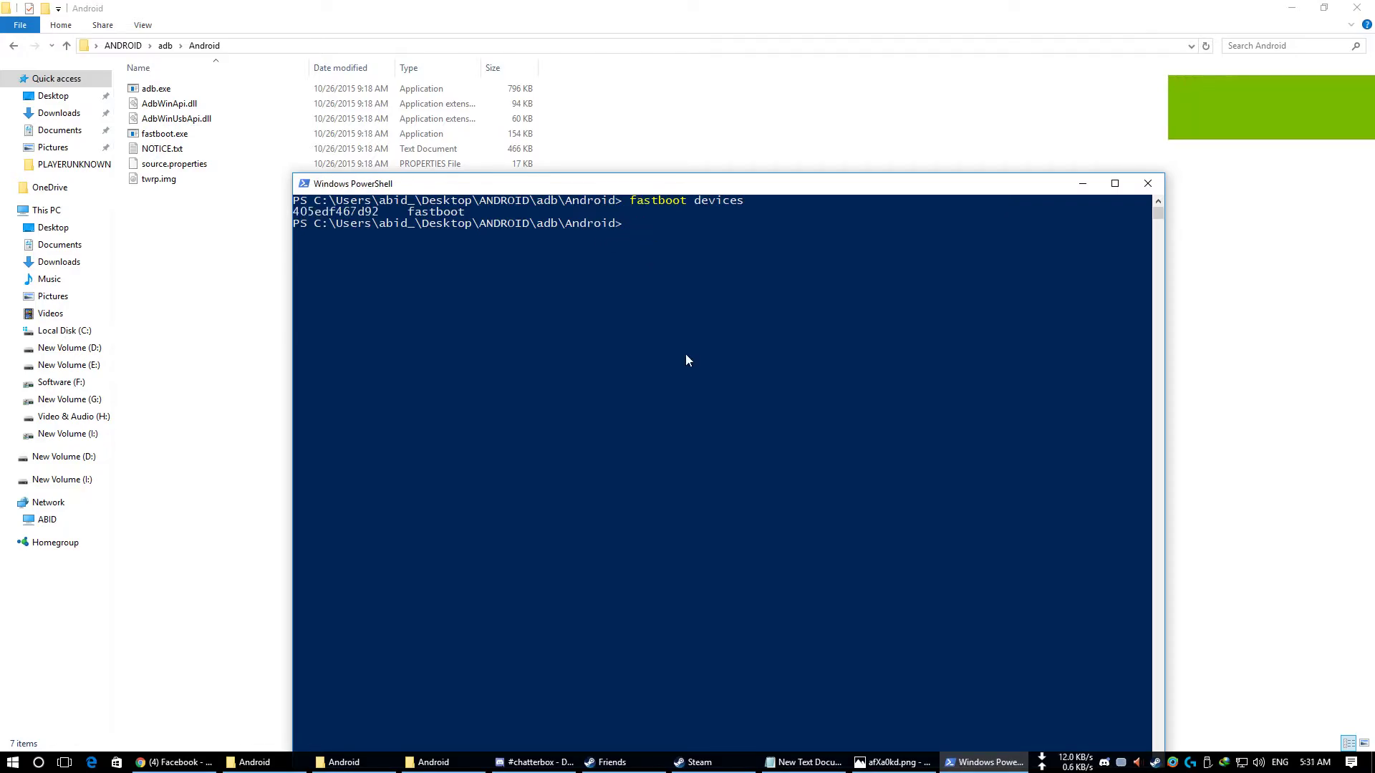
# Flash the TWRP image to the phone by running "fastboot flash recovery twrp.img".
pyautogui.write('fastboot flash')
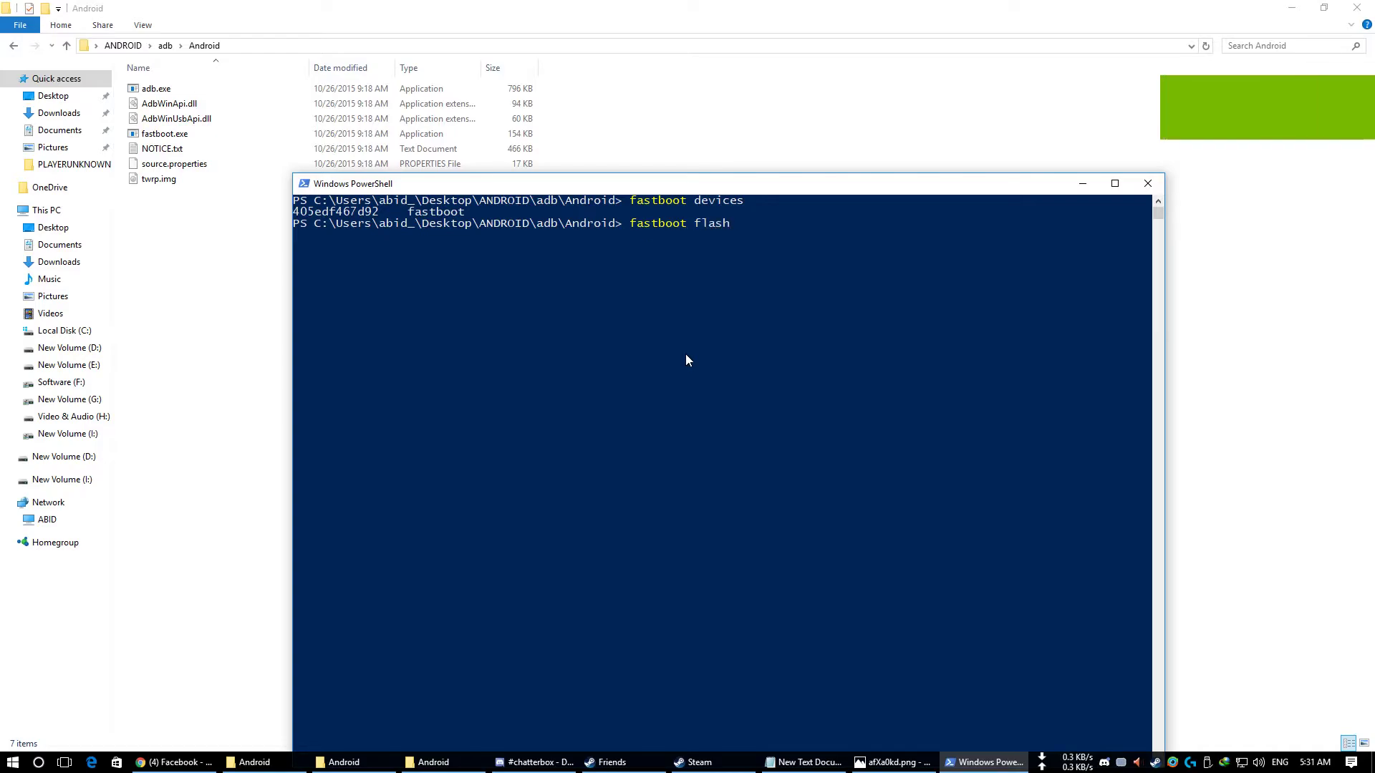
pyautogui.write(' re')
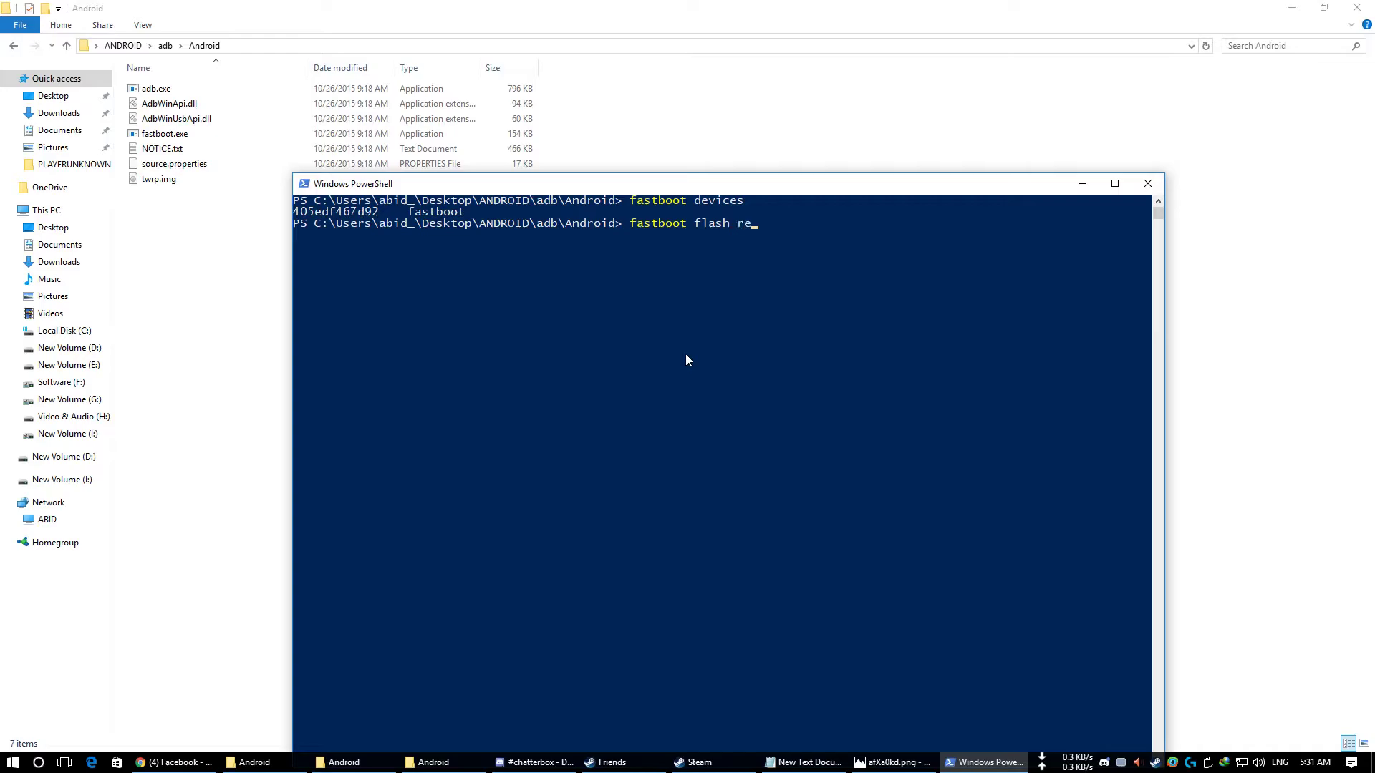
pyautogui.write('covery twrp.img')
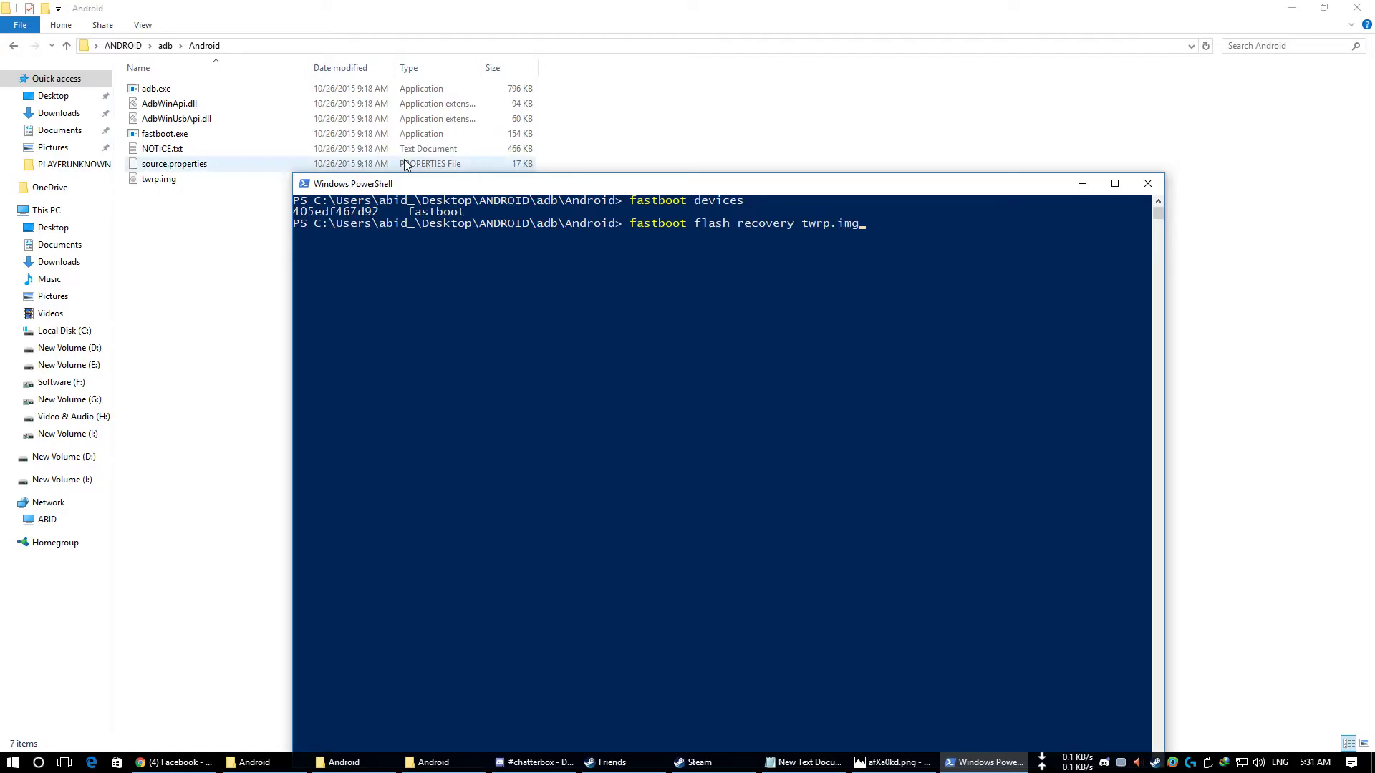
pyautogui.press('Return')
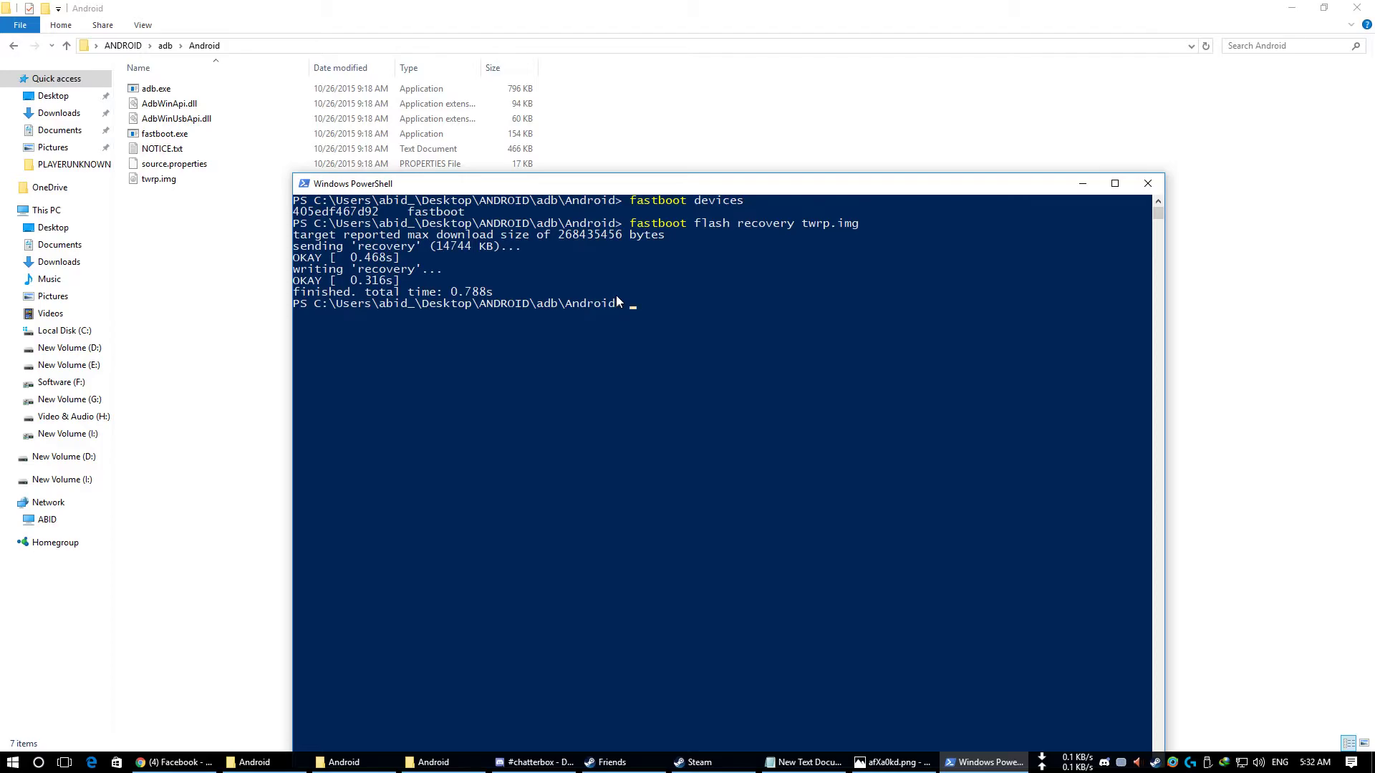
pyautogui.hotkey('alt', 'F9')
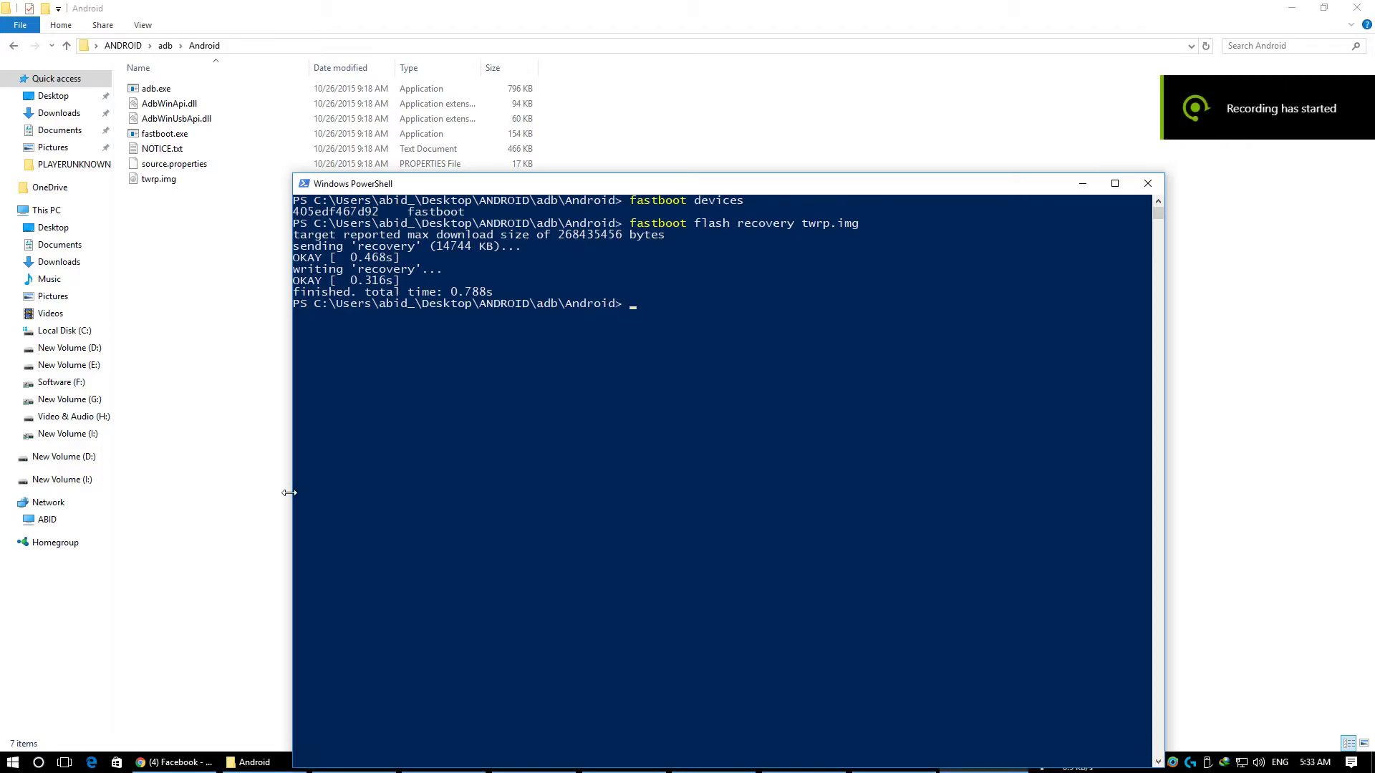